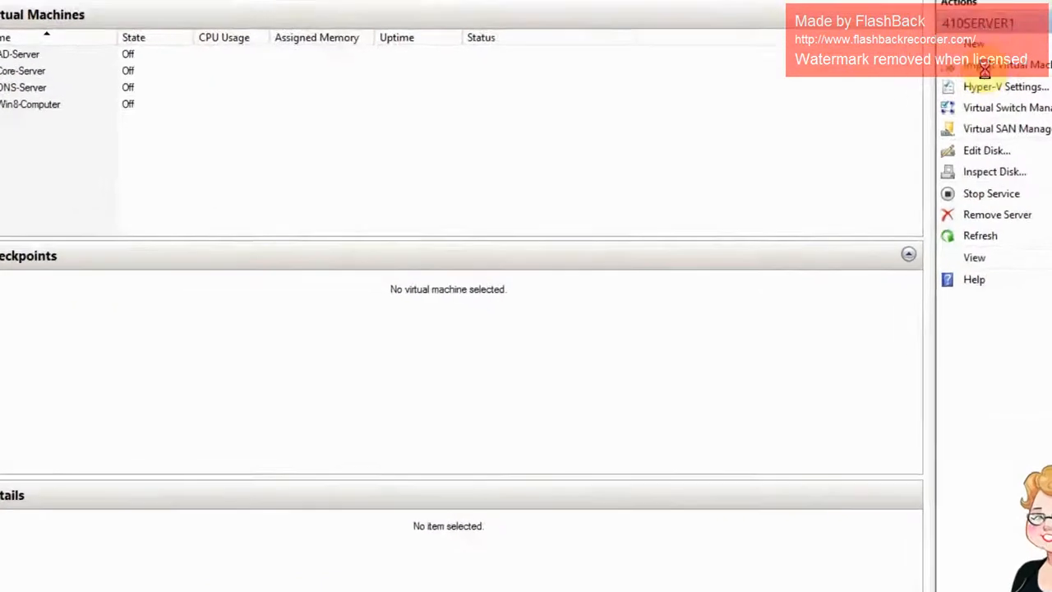
# Start importing a virtual machine and choose E:\MES-VMs\ADServer1\ADS1 as its source folder
pyautogui.click(904, 126)
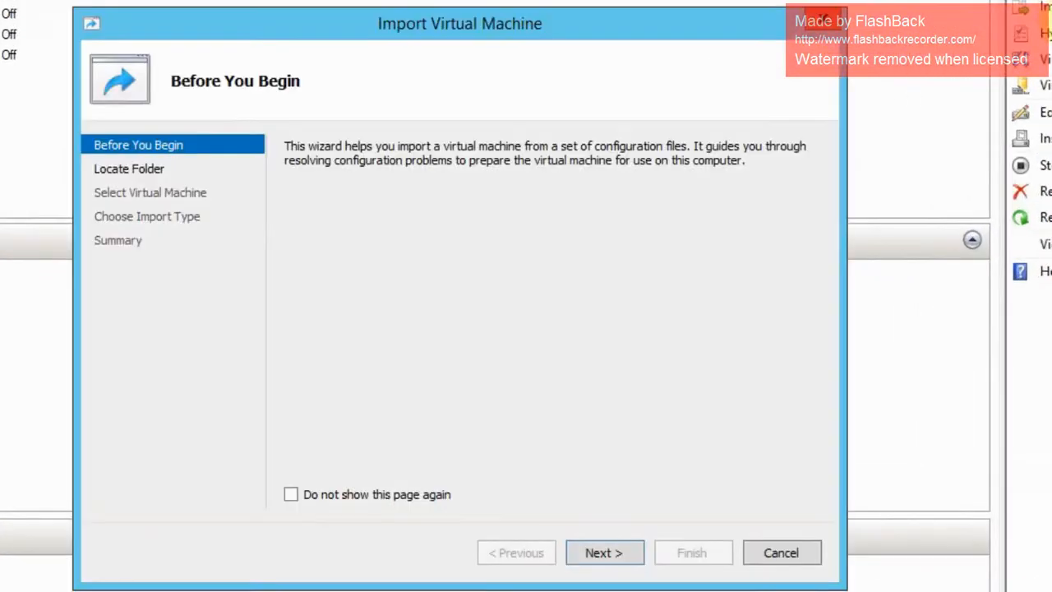
pyautogui.click(610, 553)
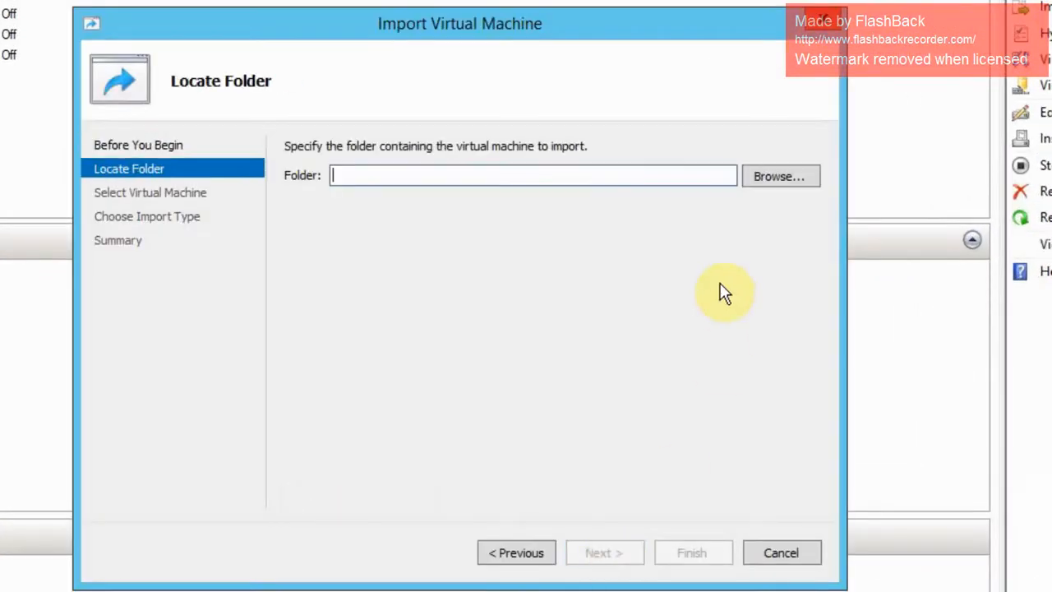
pyautogui.click(770, 176)
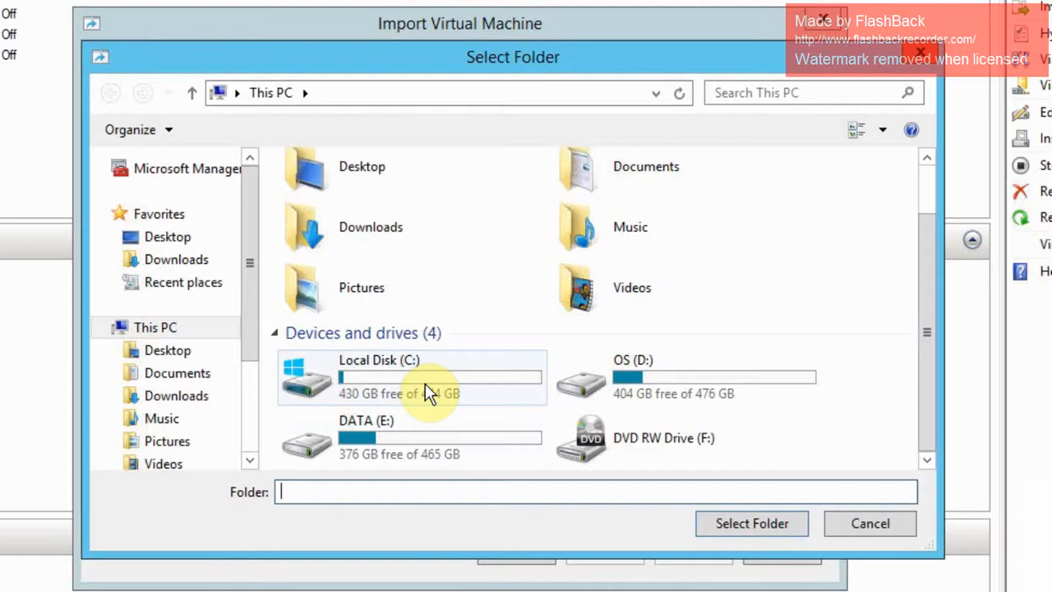
pyautogui.click(453, 439)
pyautogui.doubleClick(453, 439)
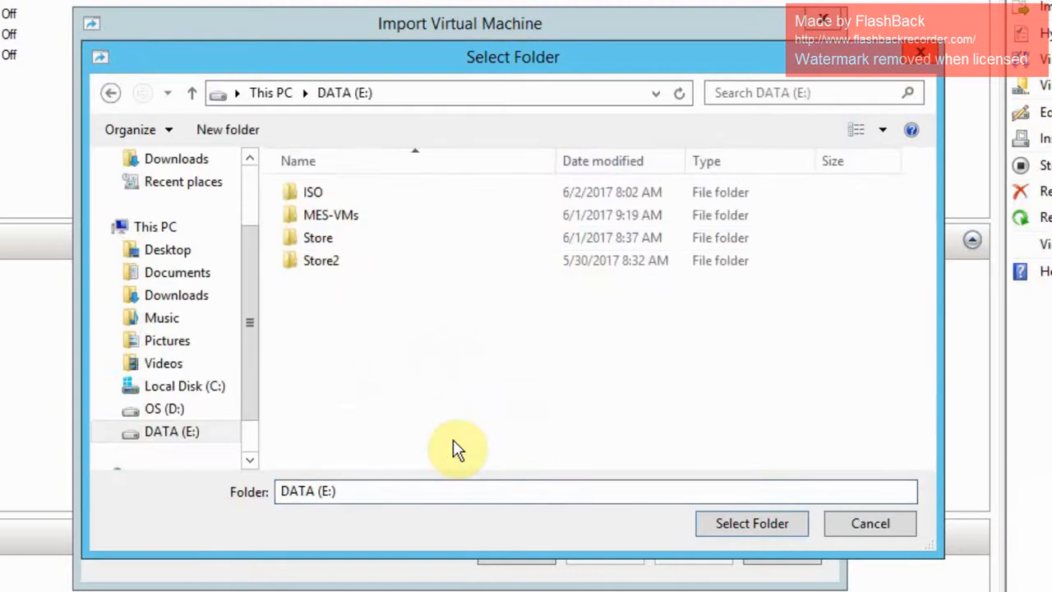
pyautogui.doubleClick(327, 216)
pyautogui.doubleClick(322, 193)
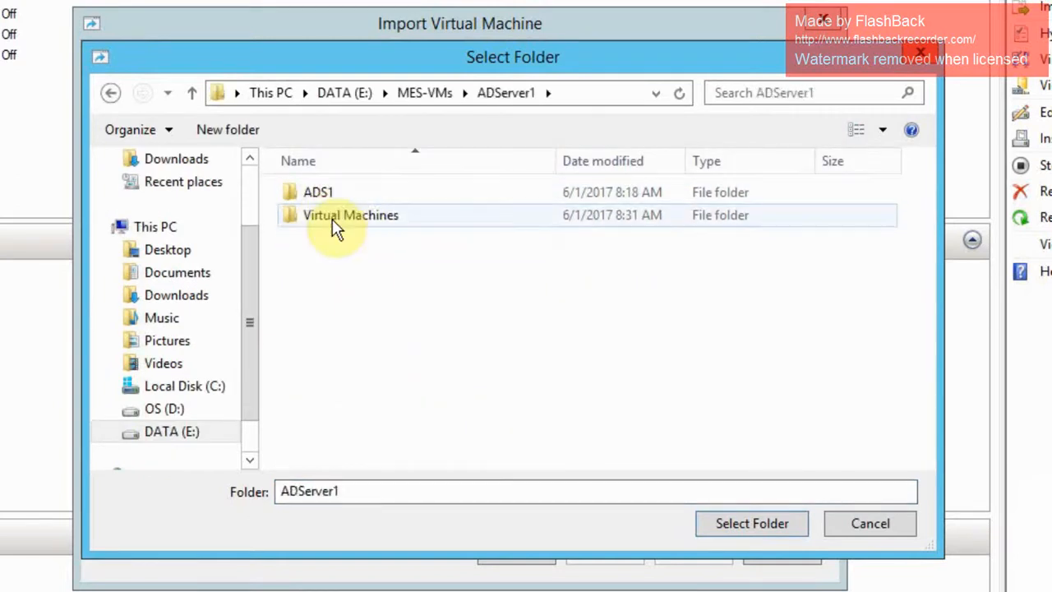
pyautogui.click(320, 192)
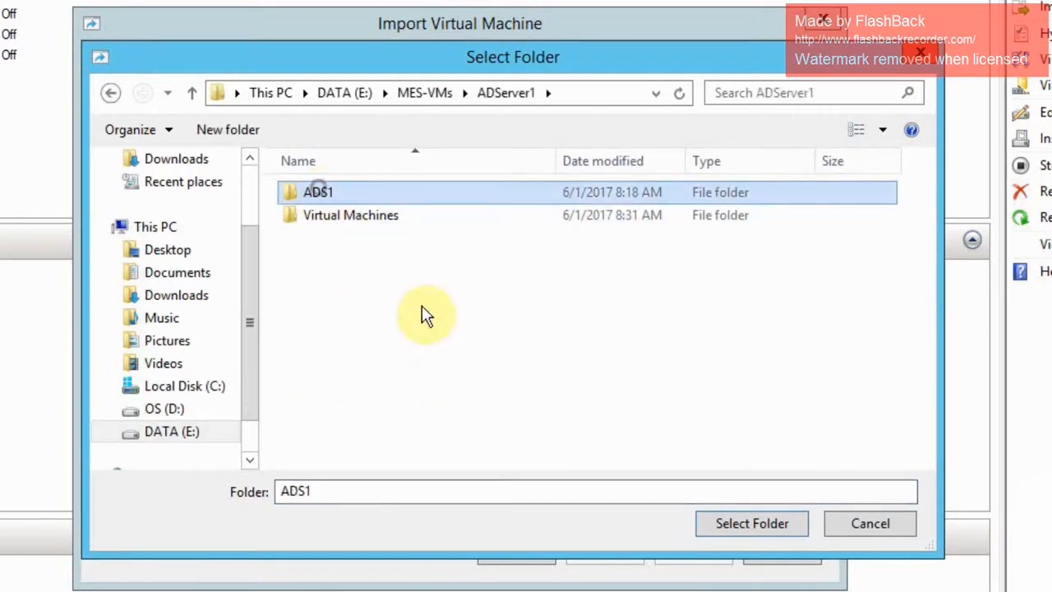
pyautogui.click(763, 530)
pyautogui.click(606, 559)
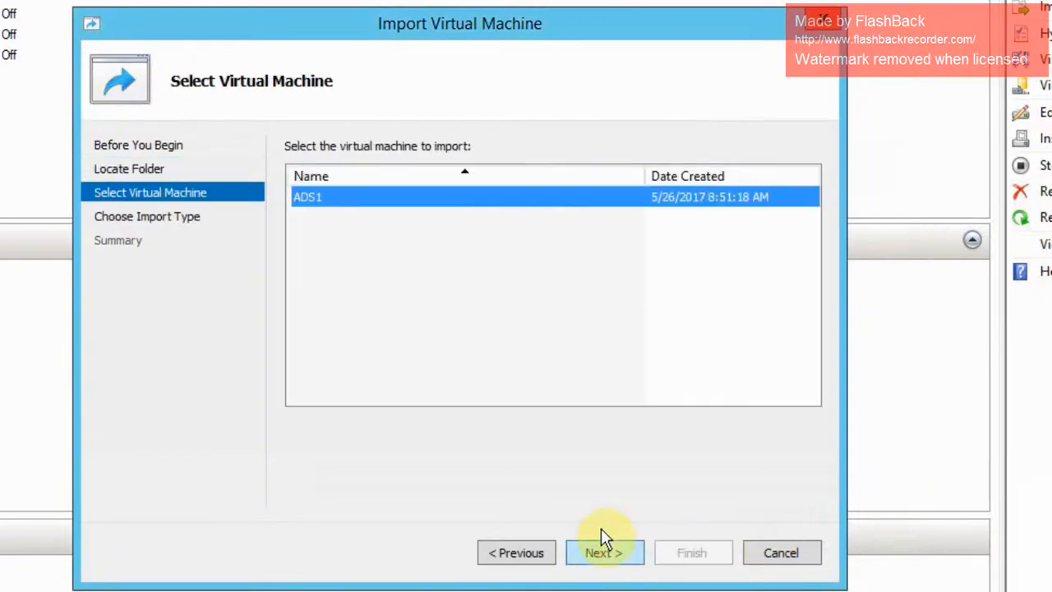
# Import ADS1 as a copy with a new unique ID, keeping the default E:\Store\ folders for its configuration files
pyautogui.click(606, 559)
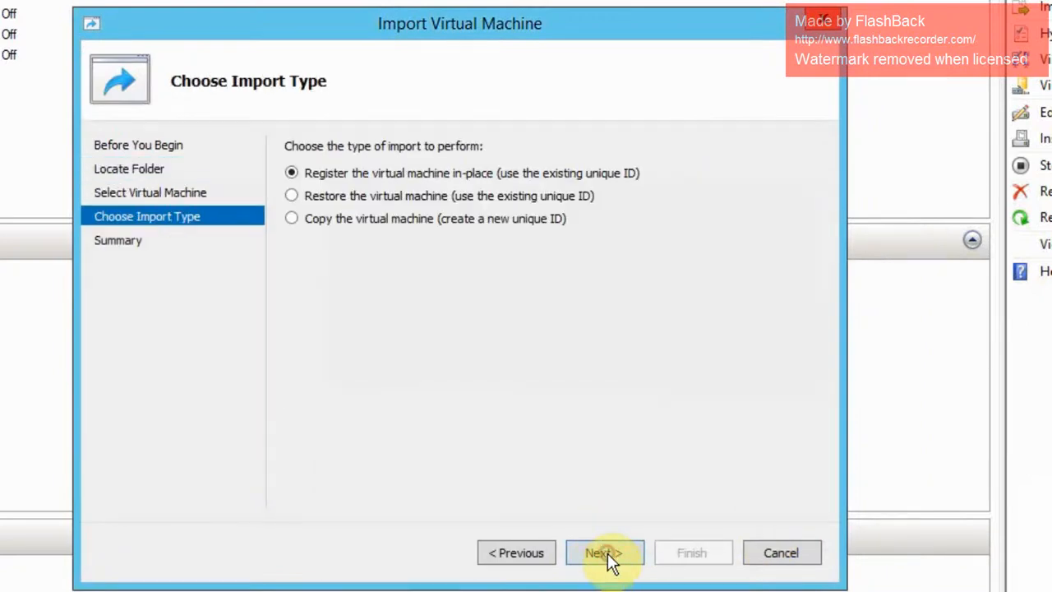
pyautogui.click(291, 219)
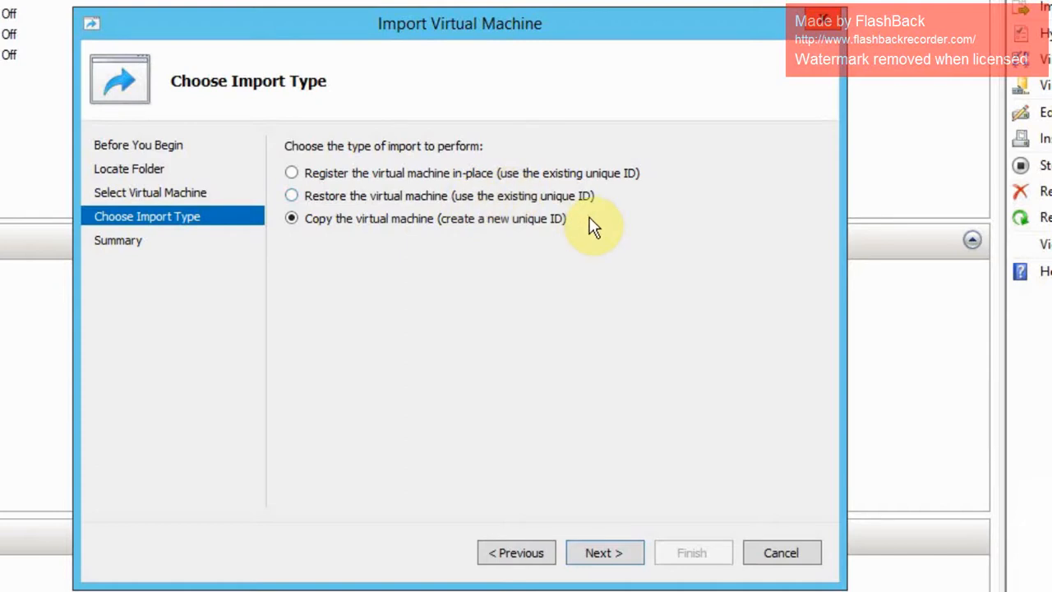
pyautogui.click(603, 553)
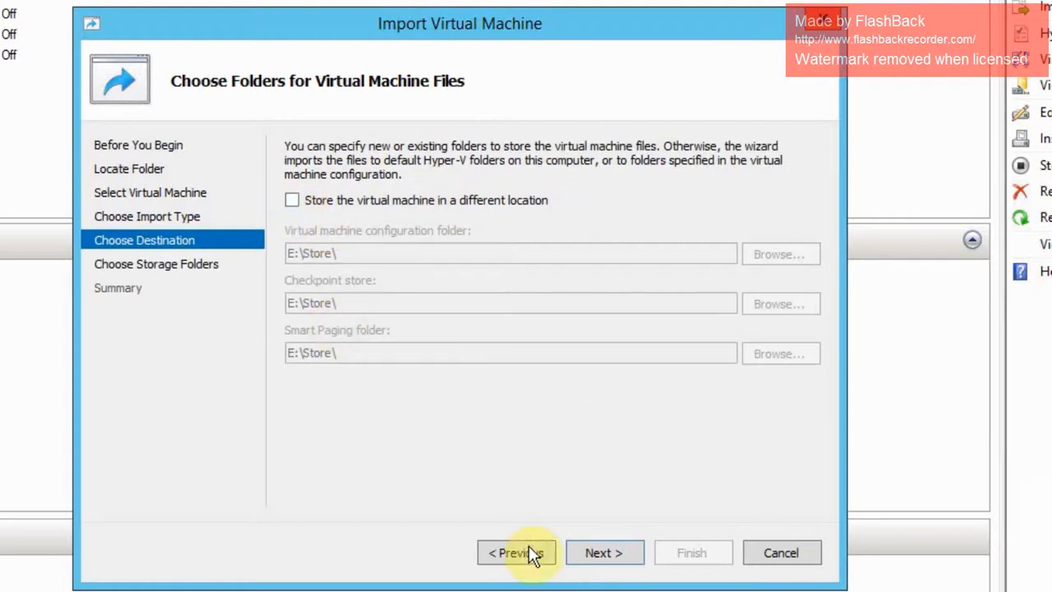
pyautogui.click(624, 553)
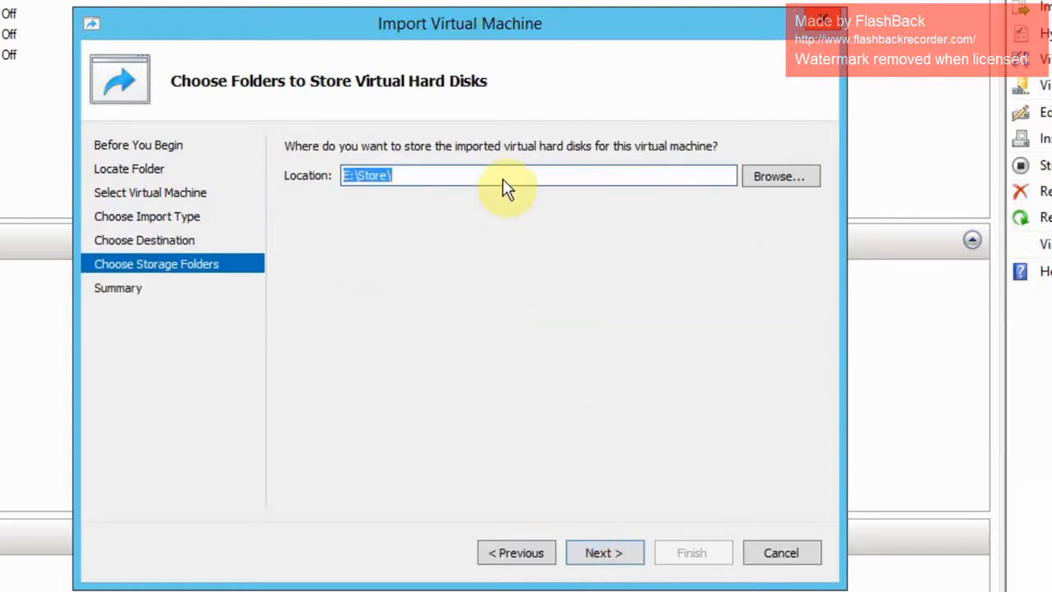
# Set the imported virtual hard disk location to E:\Store\VMTest1 and complete the import
pyautogui.click(501, 172)
pyautogui.write('VM')
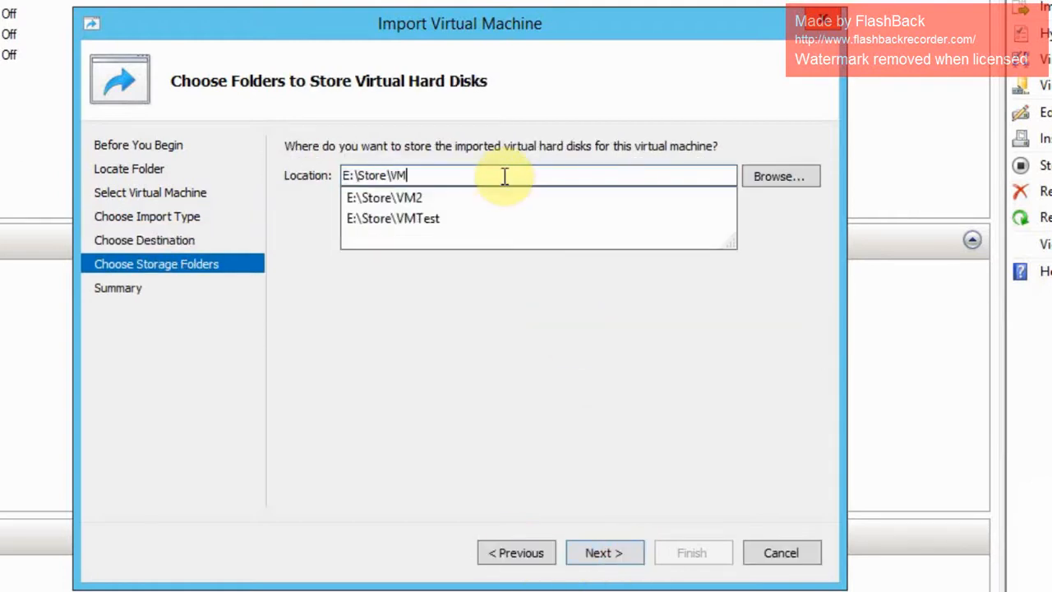
pyautogui.write('Test1')
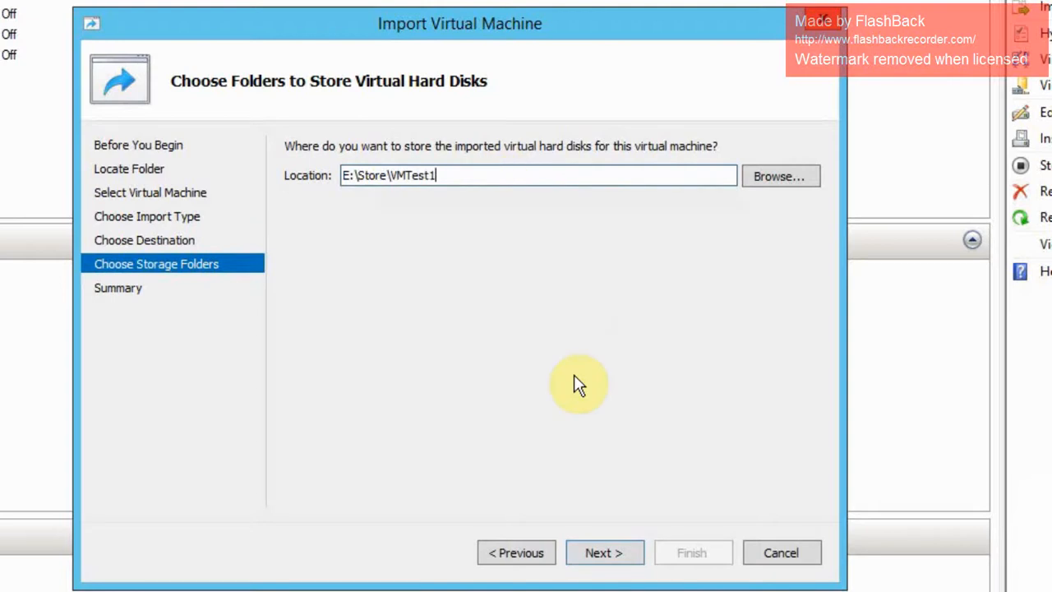
pyautogui.click(604, 556)
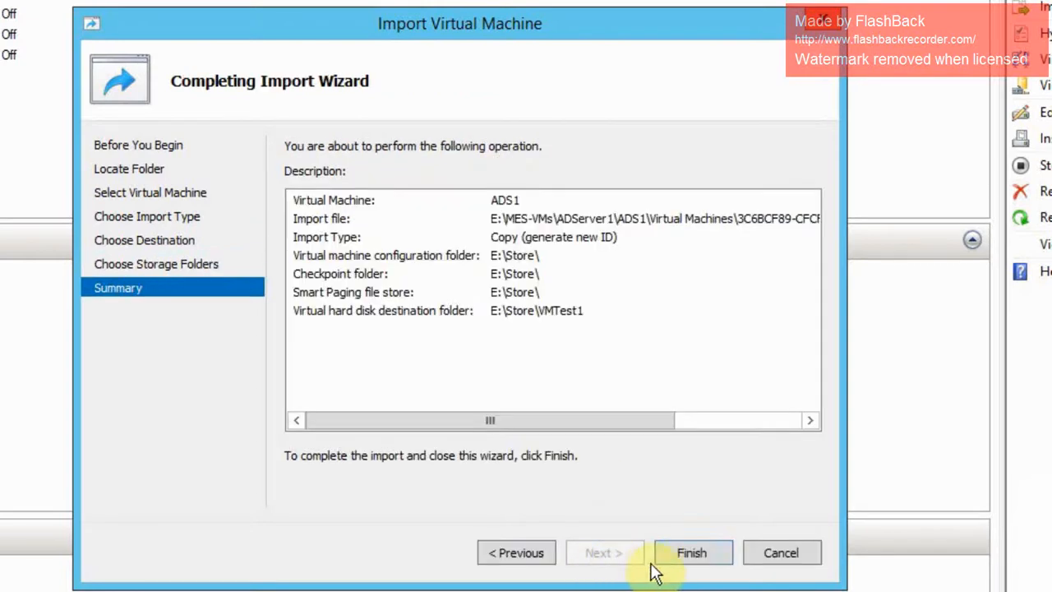
pyautogui.click(680, 552)
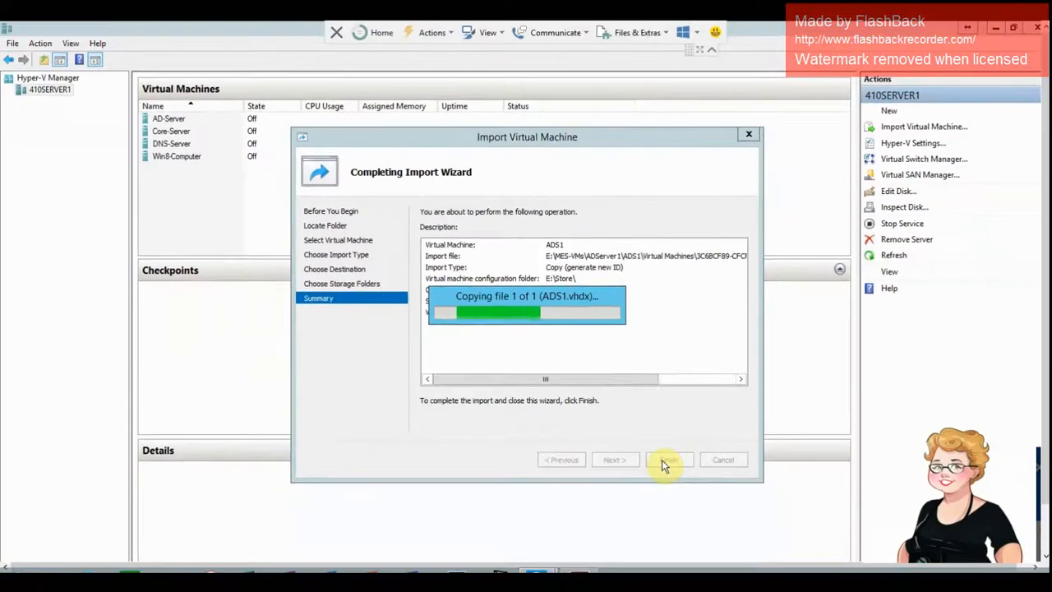
# Rename the imported ADS1 virtual machine as VMTest1
pyautogui.click(156, 120)
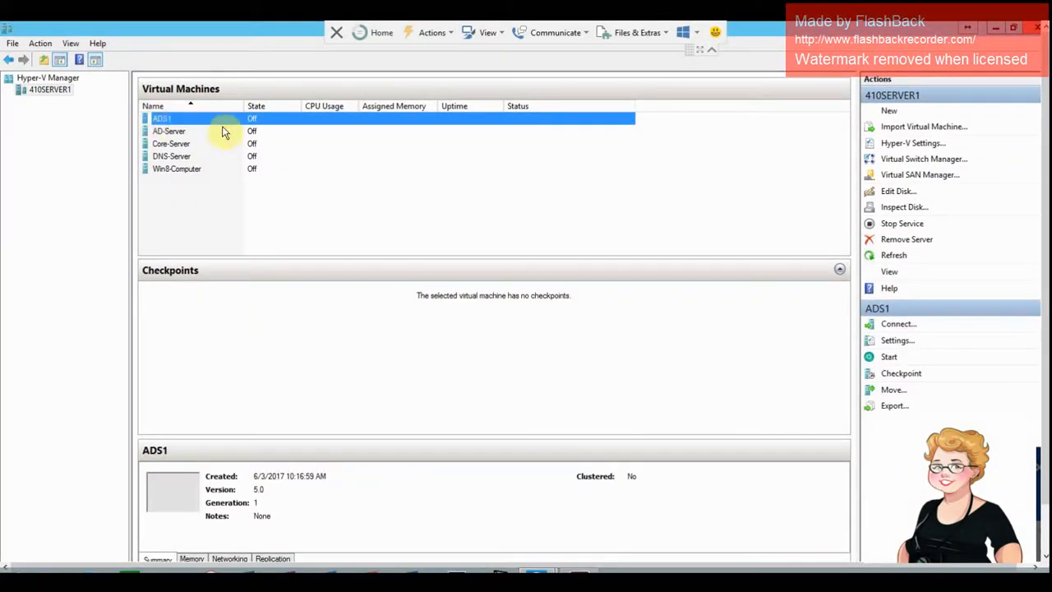
pyautogui.click(168, 120)
pyautogui.rightClick(167, 120)
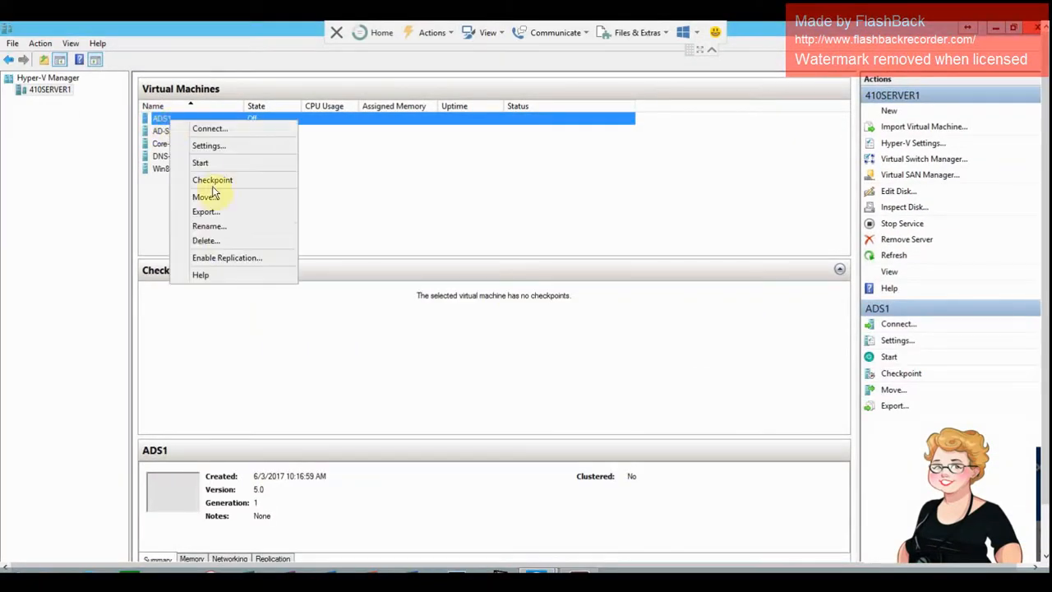
pyautogui.click(207, 226)
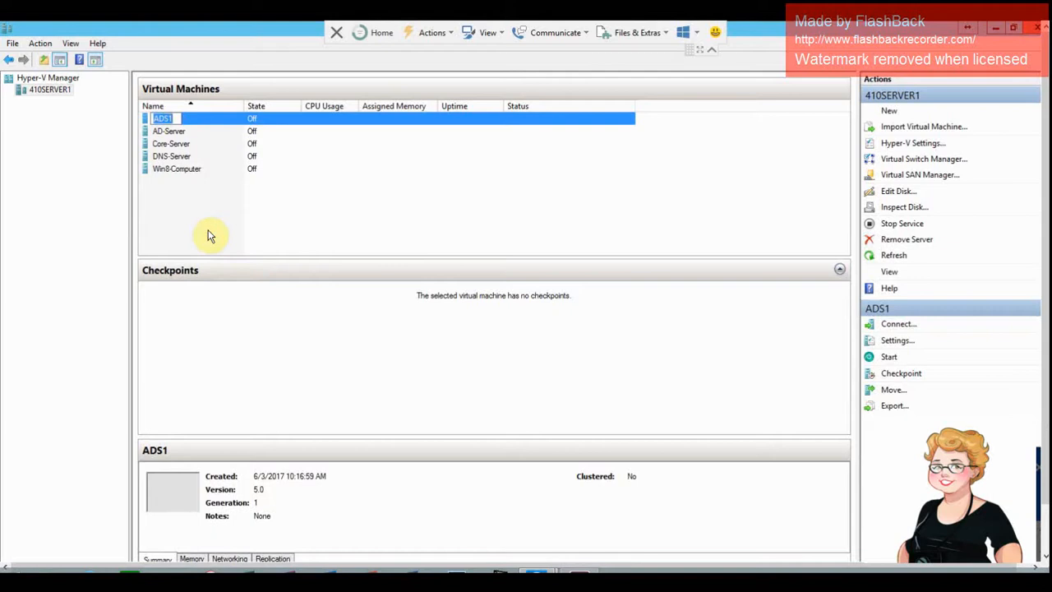
pyautogui.write('VMTest1')
pyautogui.click(170, 204)
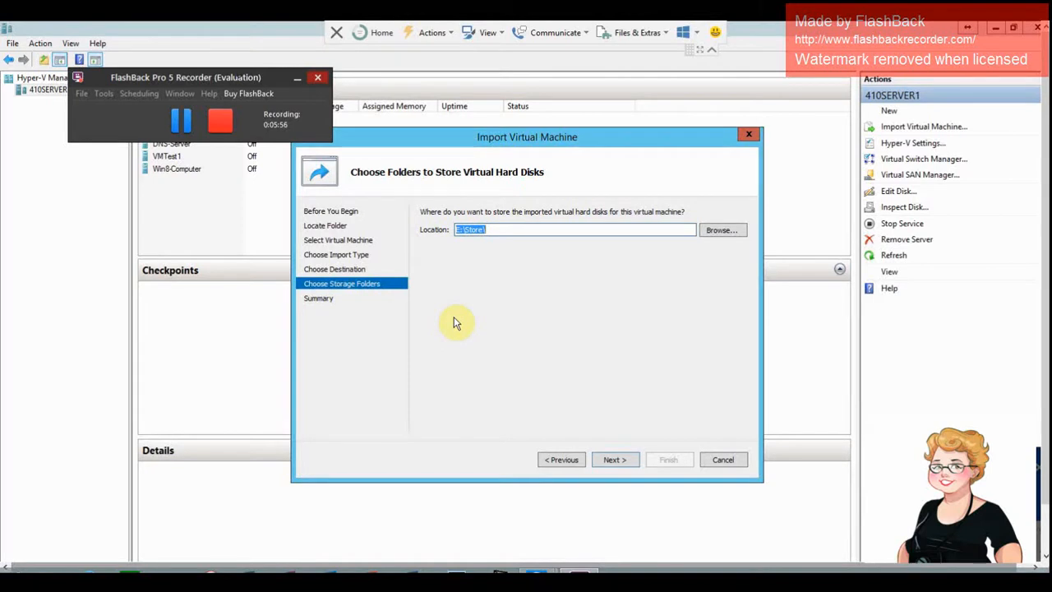
# Store the second import's virtual hard disks in E:\Store\VMTest2 and rename the imported ADS1 machine as VMTest2
pyautogui.click(503, 230)
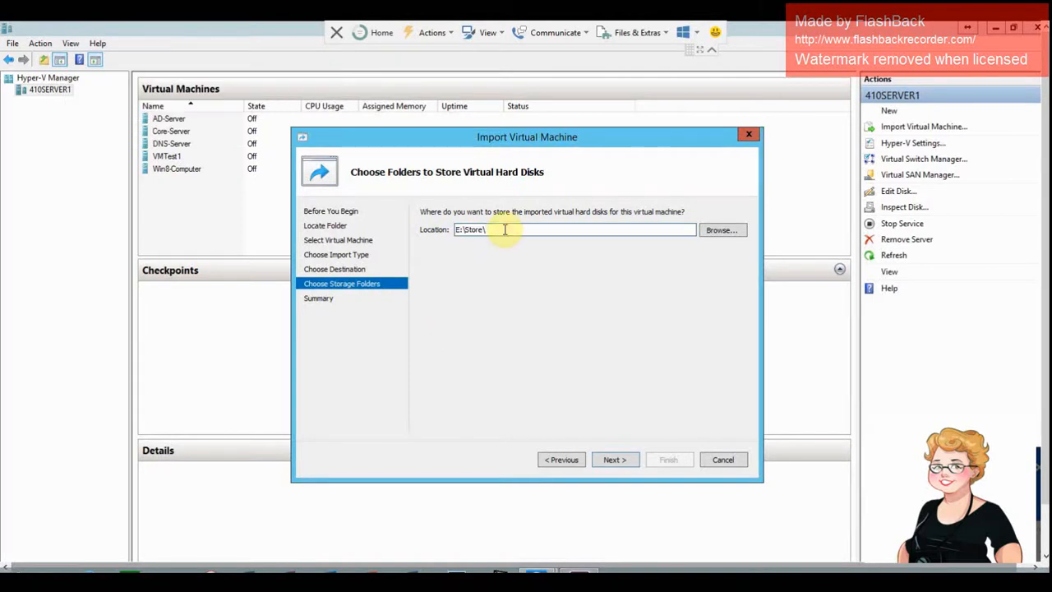
pyautogui.write('VM')
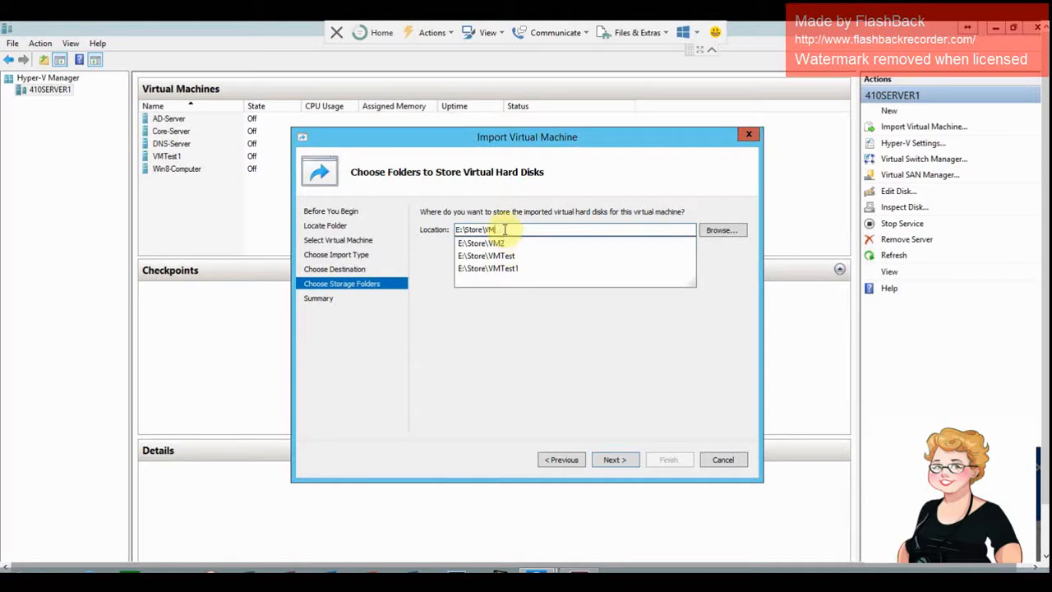
pyautogui.write('Test2')
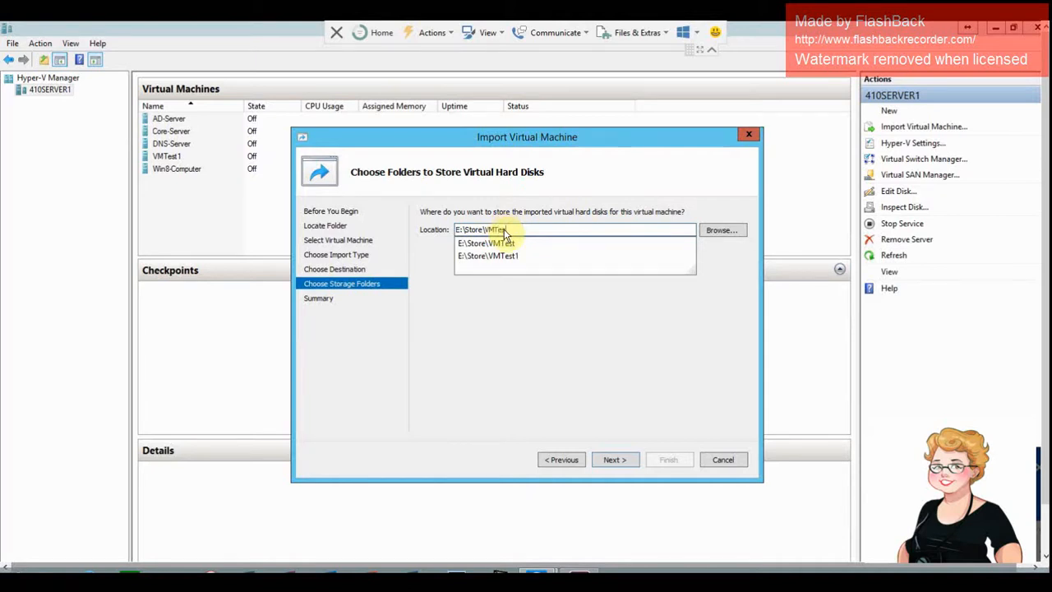
pyautogui.click(613, 460)
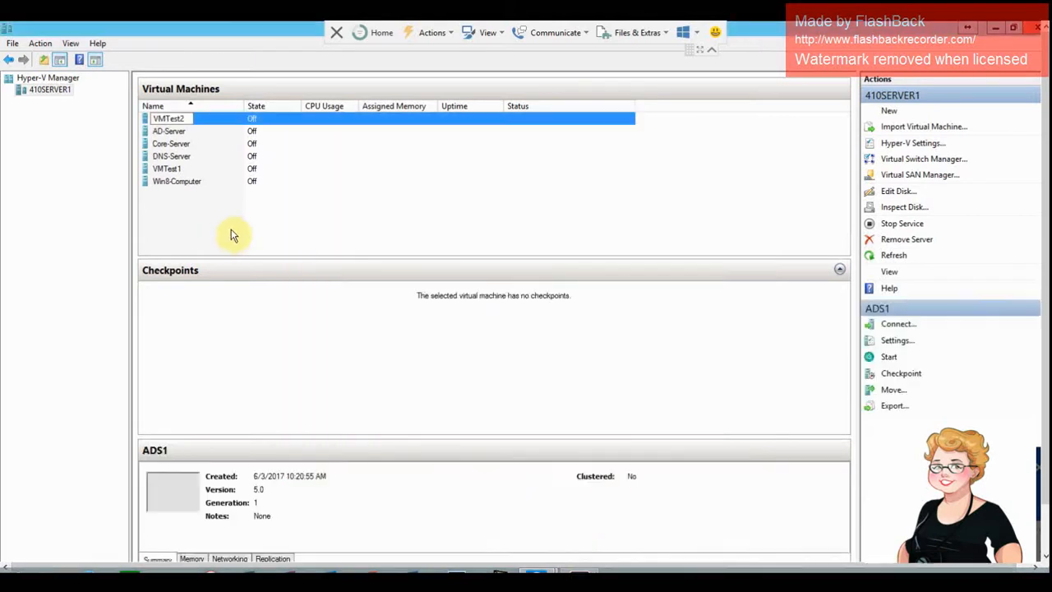
pyautogui.click(206, 129)
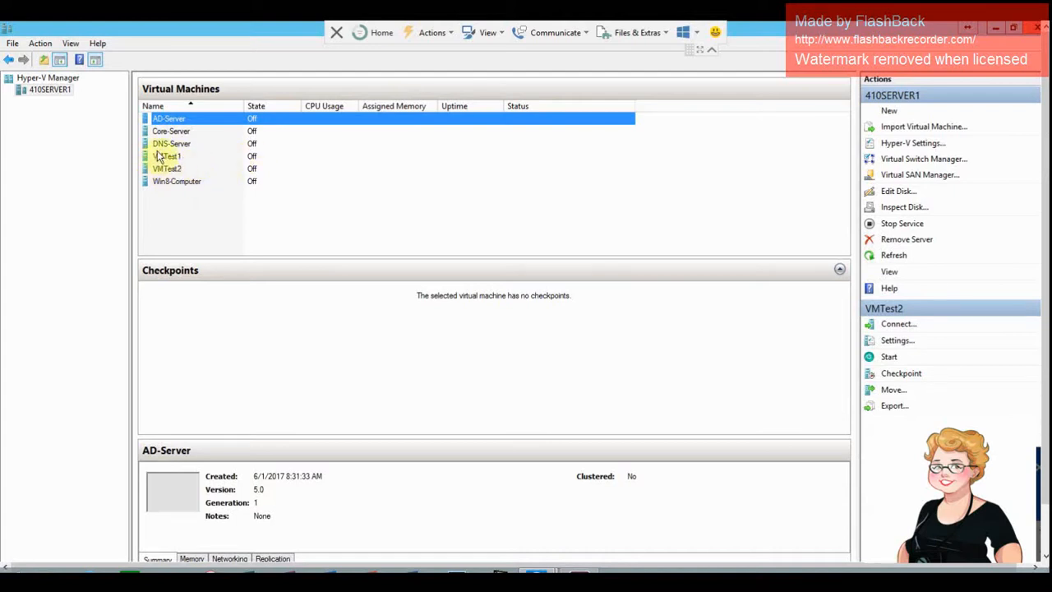
pyautogui.click(388, 252)
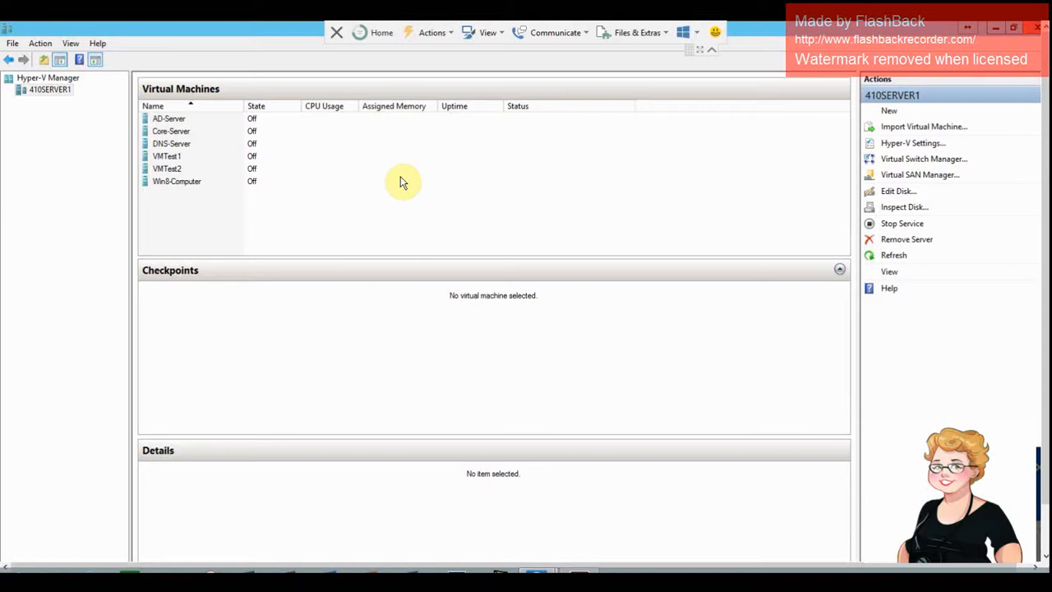
pyautogui.click(167, 156)
pyautogui.click(173, 169)
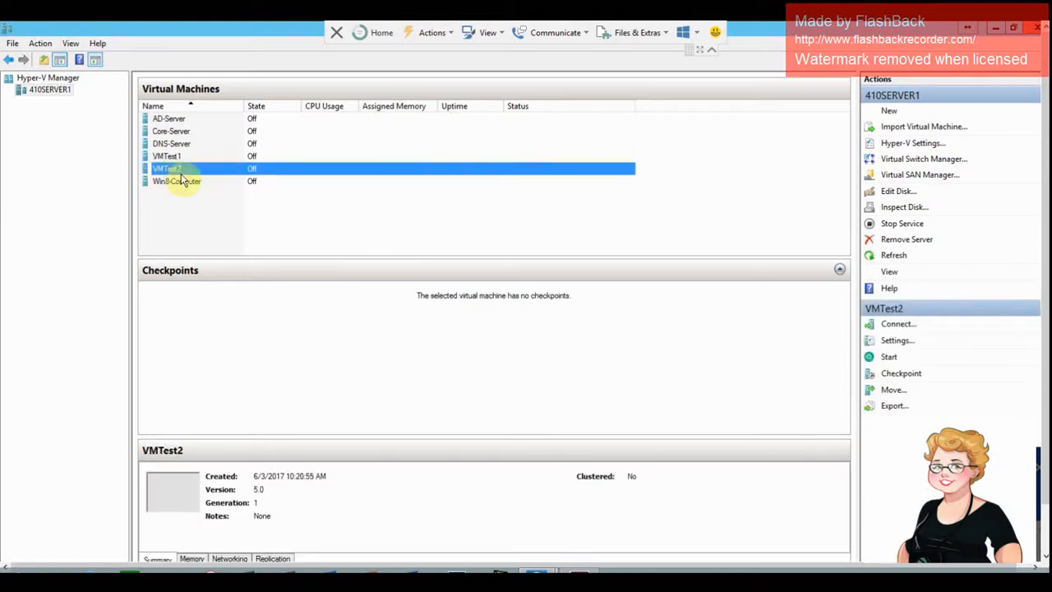
pyautogui.click(169, 131)
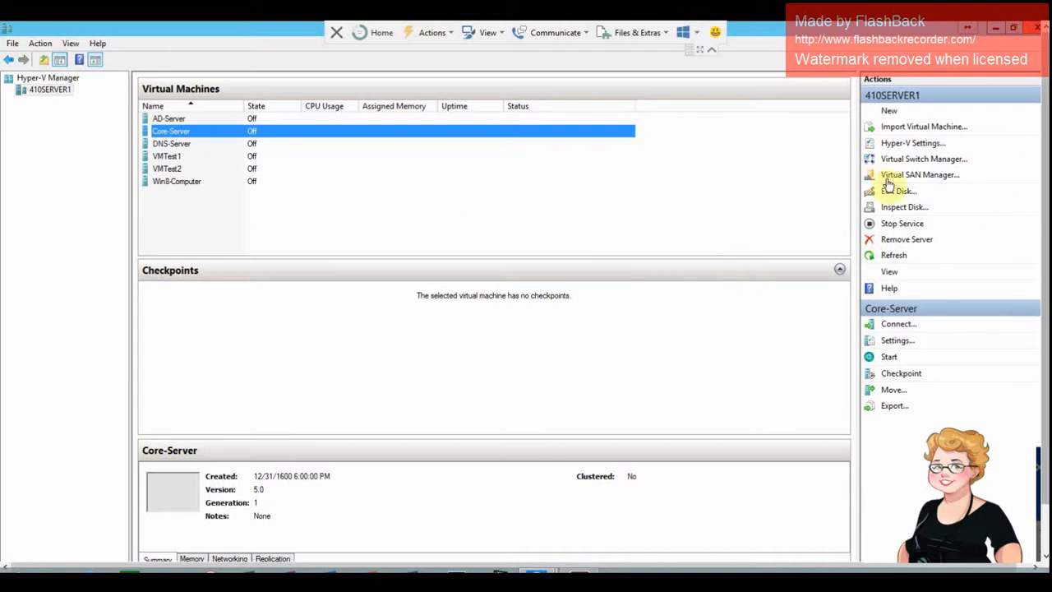
# Start creating a new virtual hard disk with the VHDX format and the dynamically expanding type
pyautogui.click(900, 119)
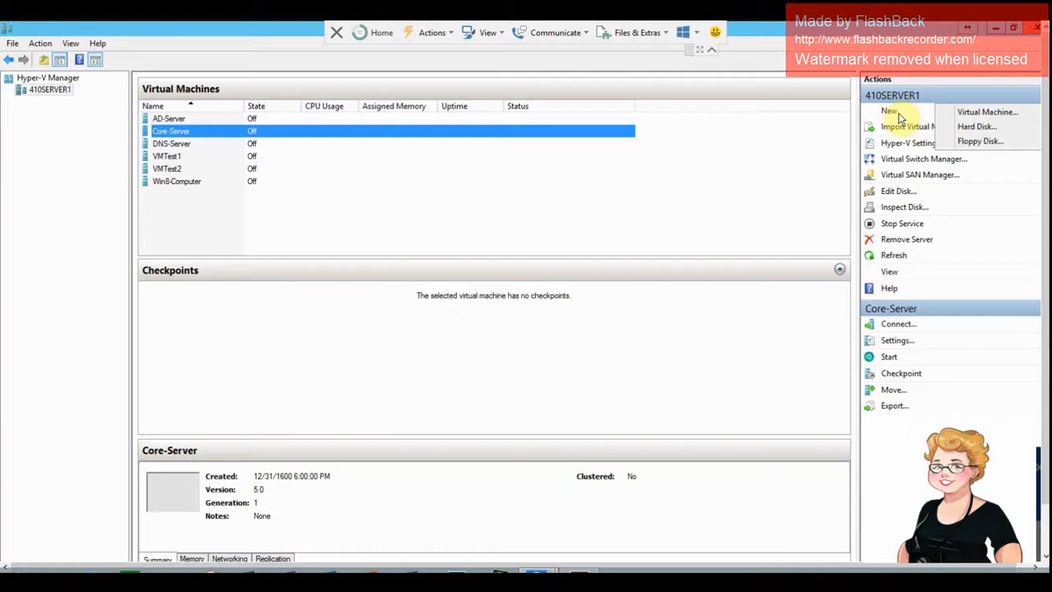
pyautogui.click(992, 129)
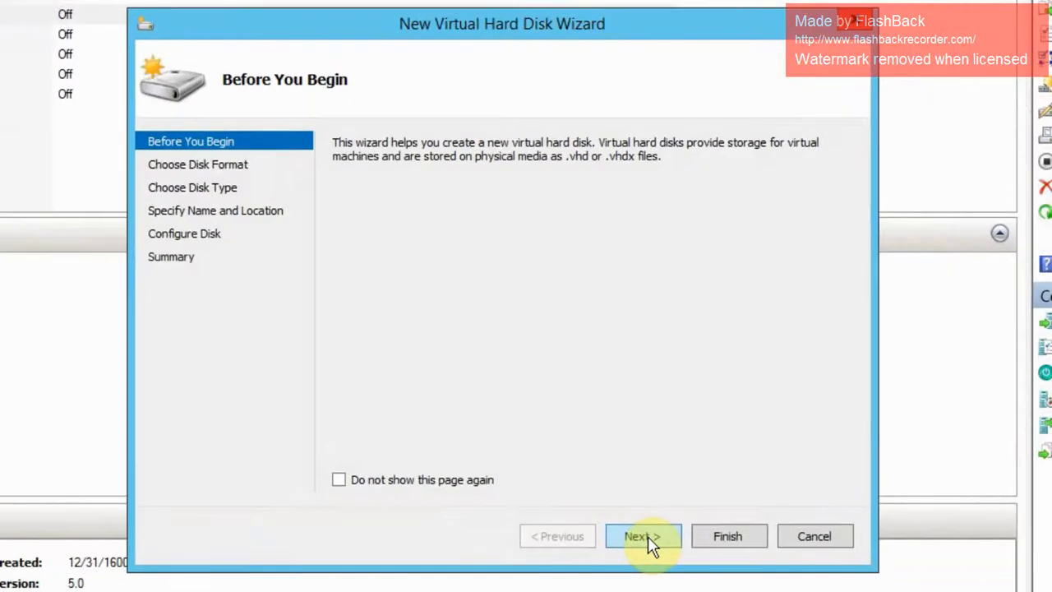
pyautogui.click(648, 536)
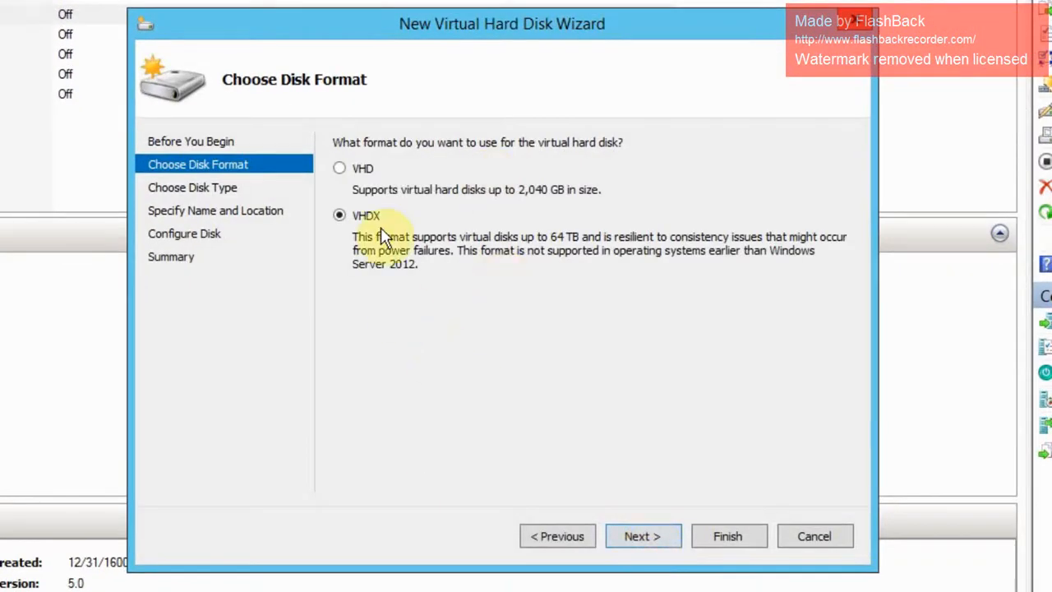
pyautogui.click(649, 542)
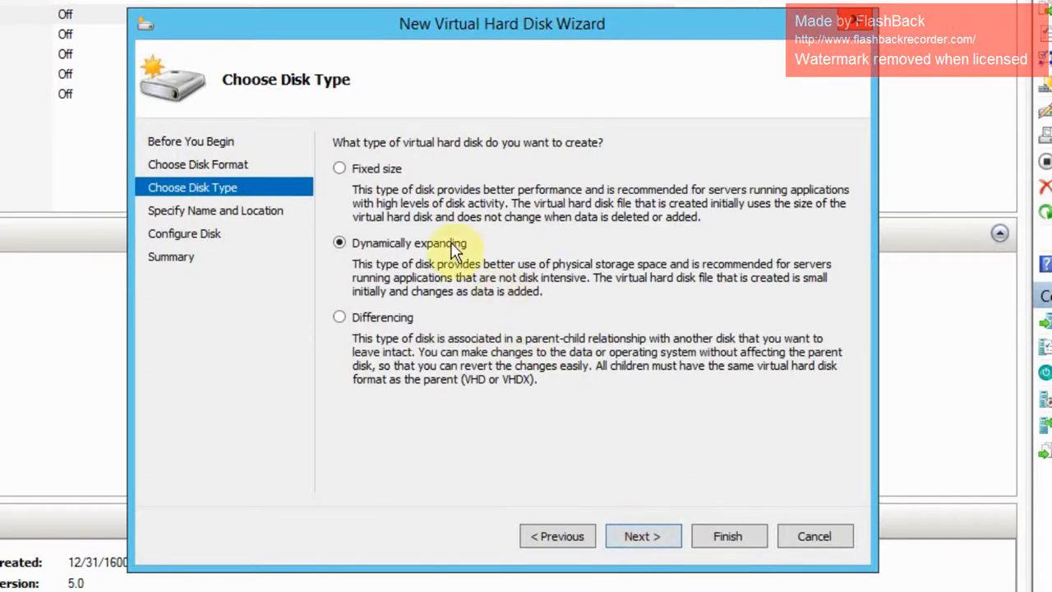
pyautogui.click(658, 539)
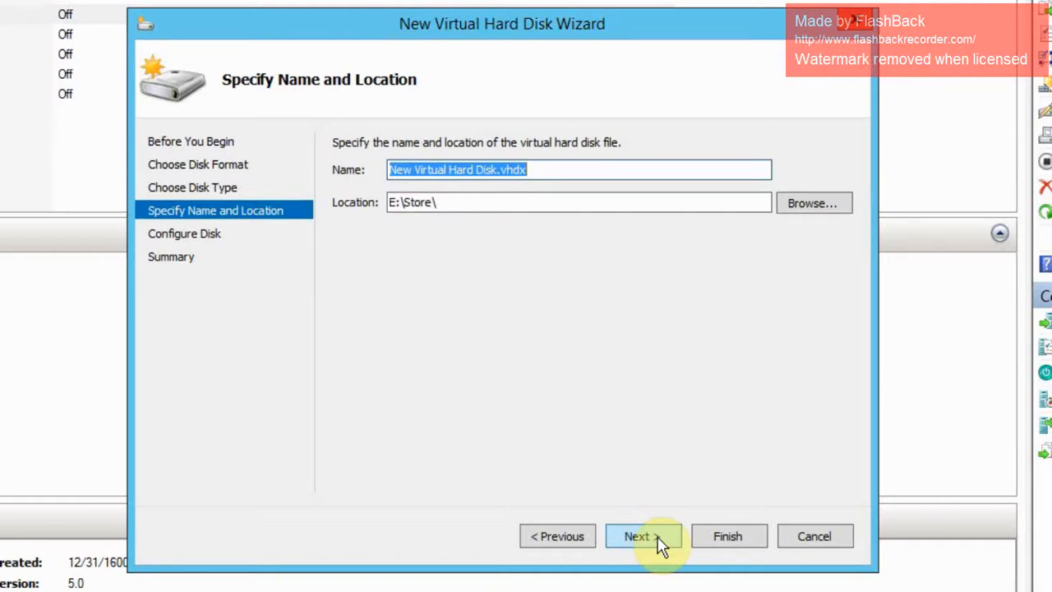
# Name the new virtual hard disk VMTest1-2 and set its location to E:\Store\VMTest1-2
pyautogui.write('VMTe')
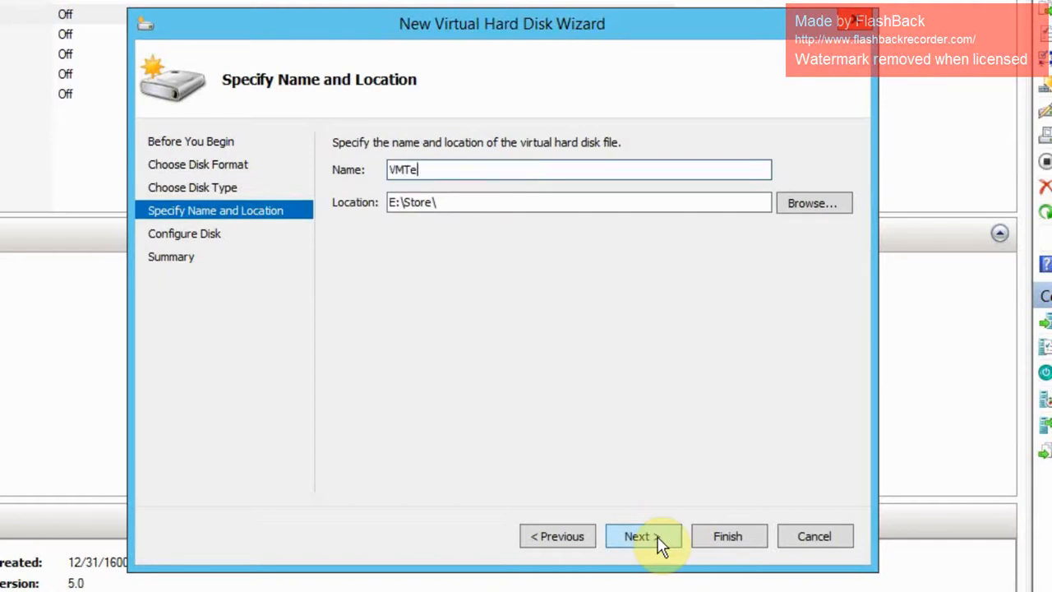
pyautogui.write('st1-2')
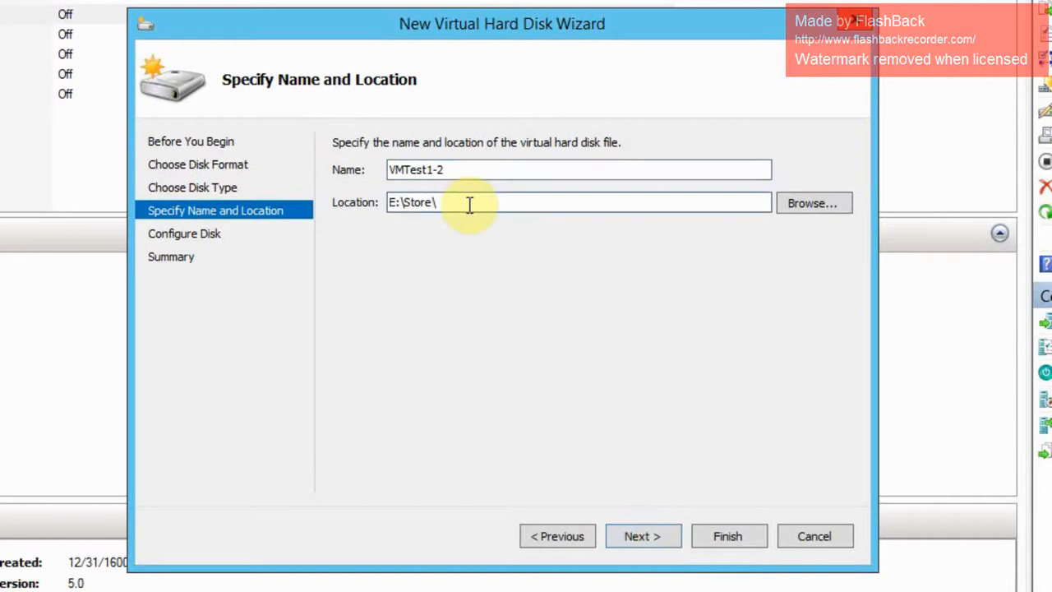
pyautogui.write('VMT')
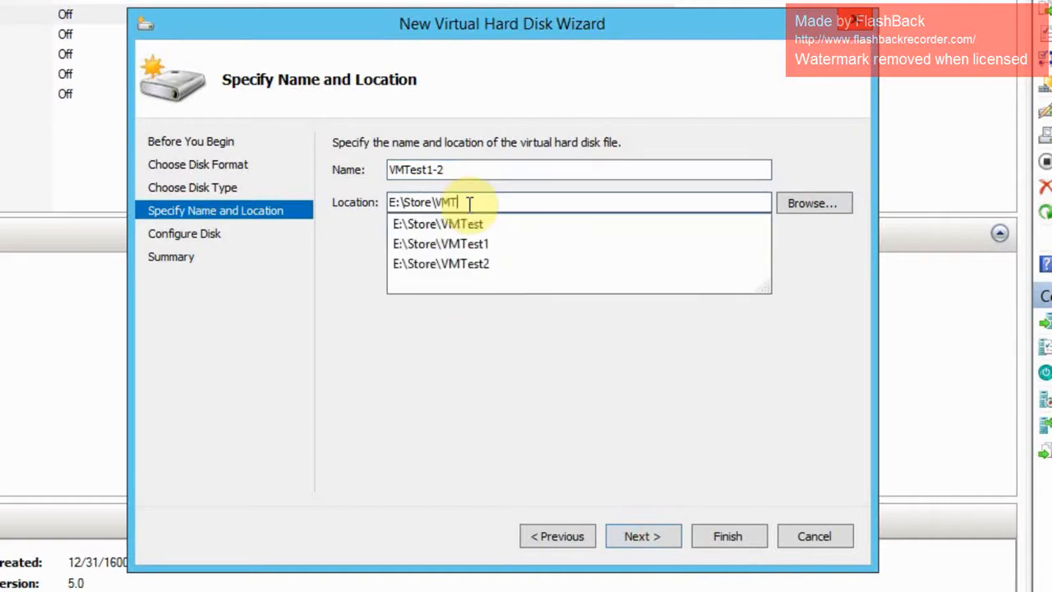
pyautogui.write('est1-2')
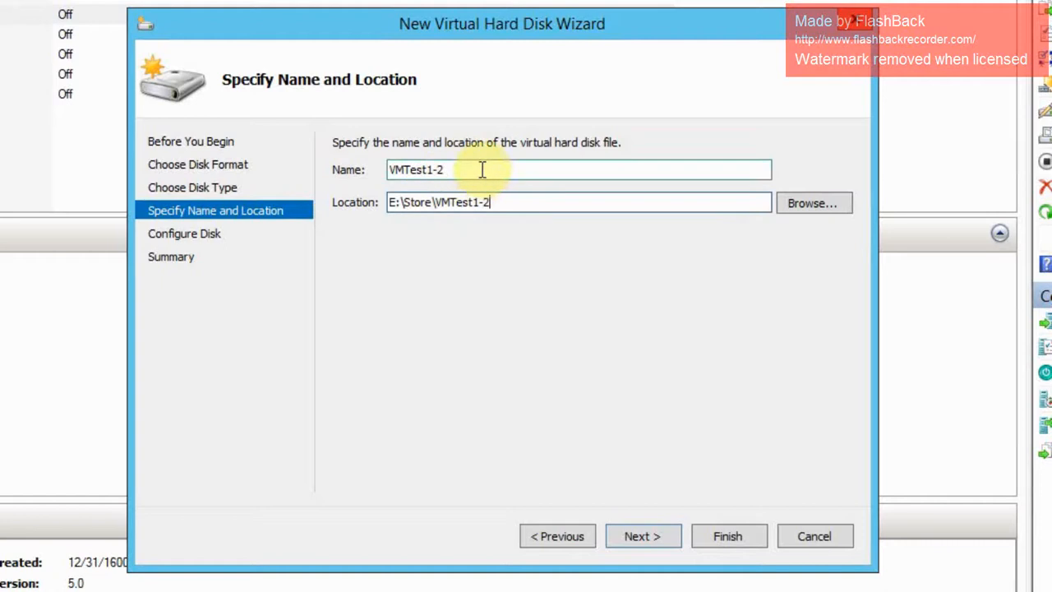
pyautogui.click(646, 544)
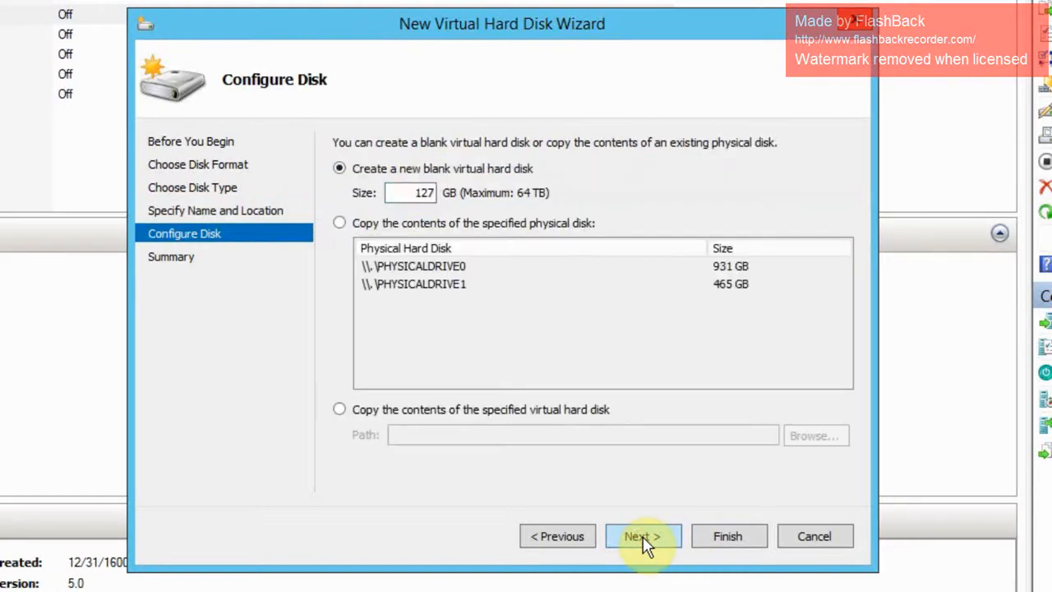
# Set the blank virtual hard disk's size to 2 GB and finish creating it
pyautogui.click(414, 191)
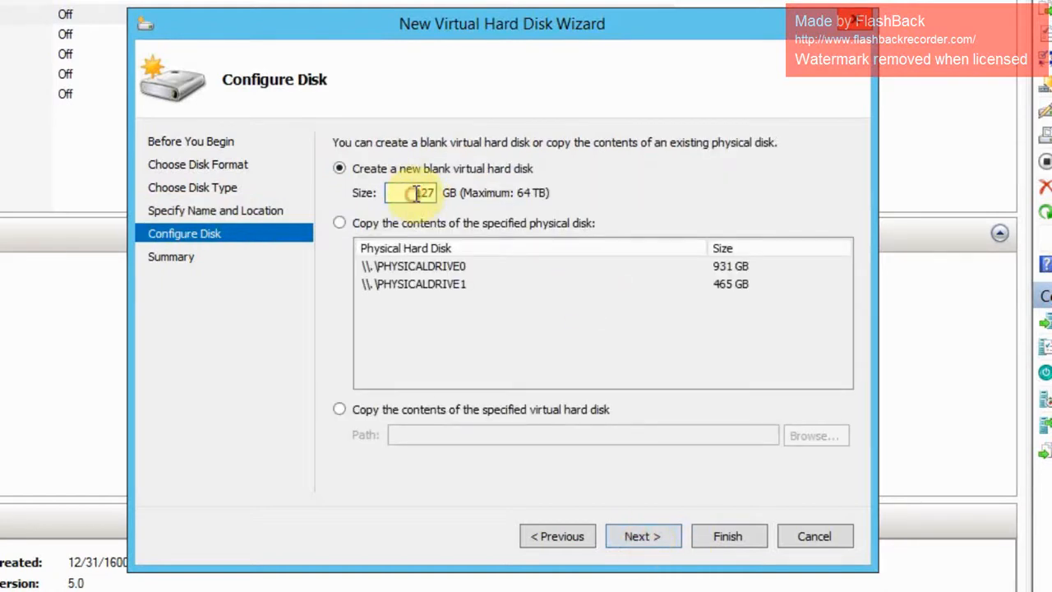
pyautogui.doubleClick(421, 192)
pyautogui.write('2')
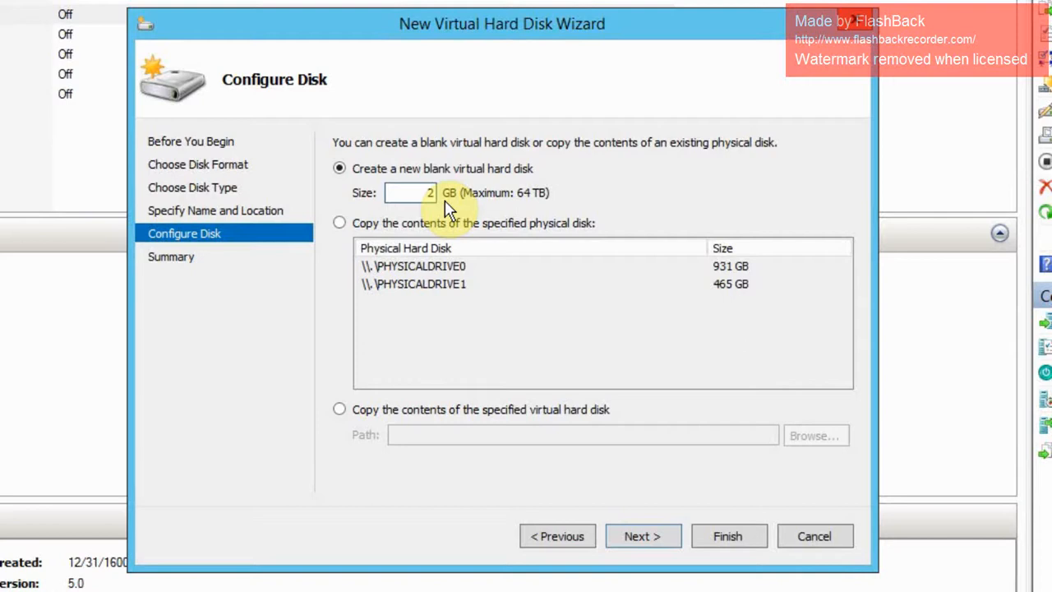
pyautogui.click(636, 536)
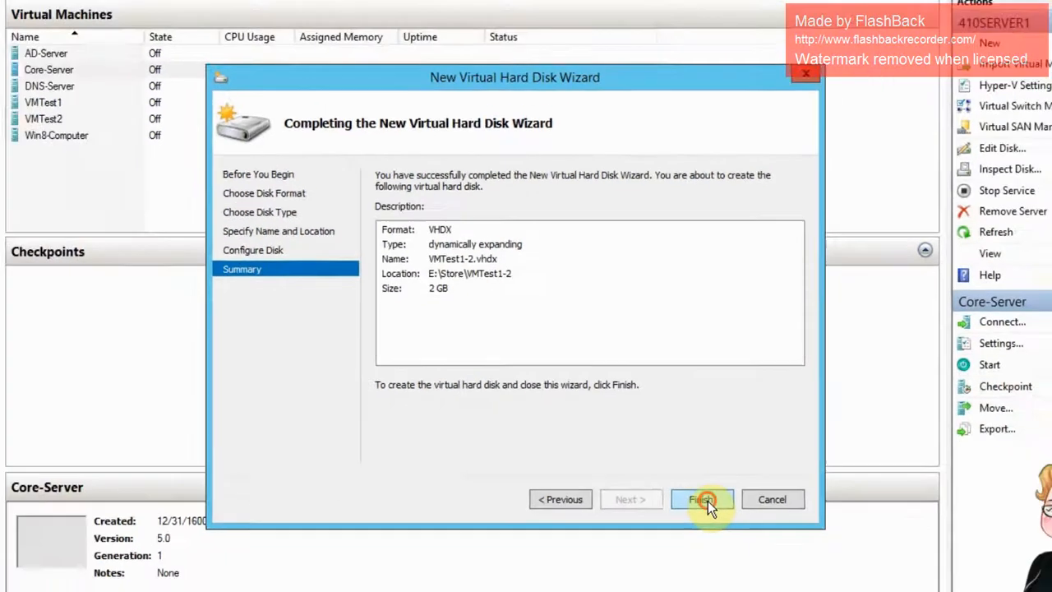
pyautogui.click(729, 538)
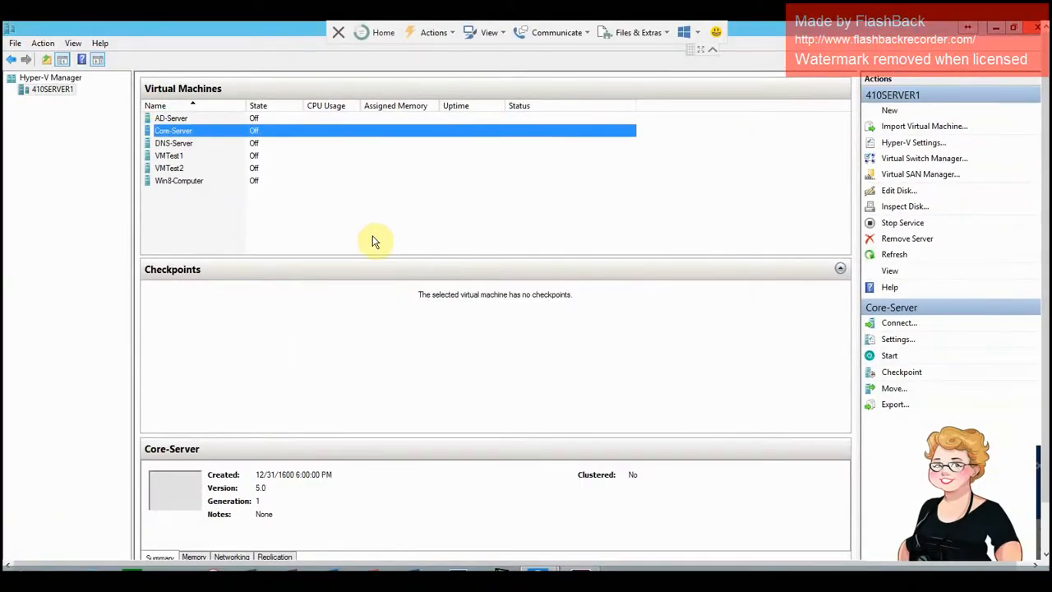
# Open the settings of the VMTest1 virtual machine and add a hard drive to its SCSI controller
pyautogui.click(205, 157)
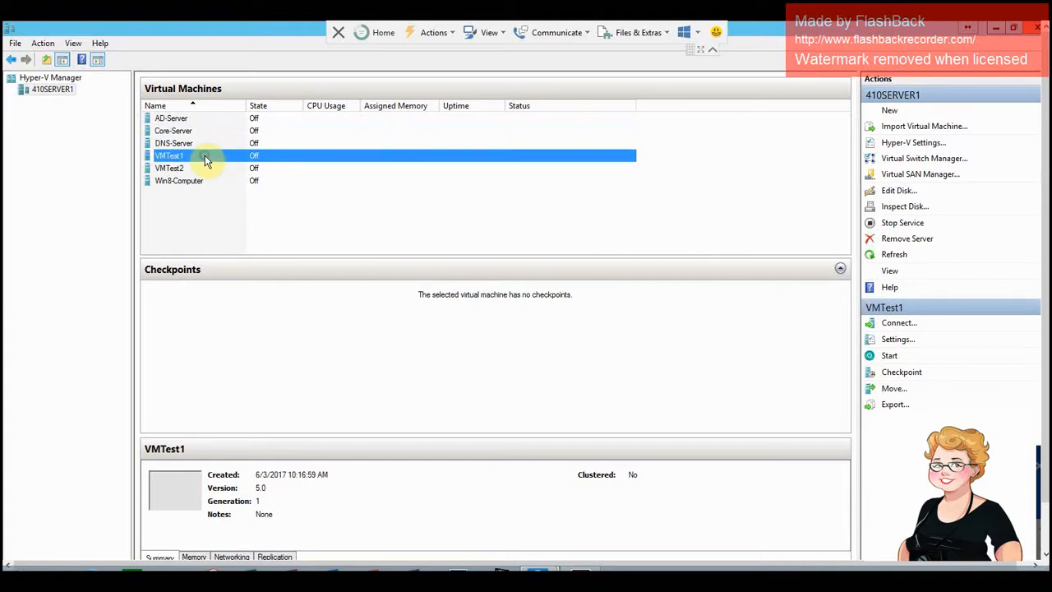
pyautogui.rightClick(205, 156)
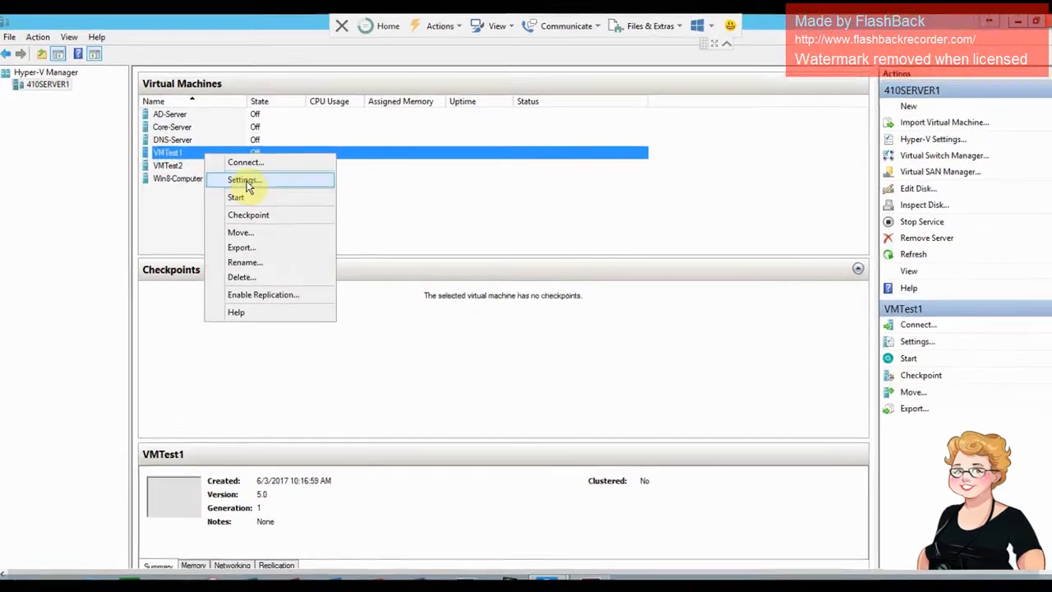
pyautogui.click(243, 182)
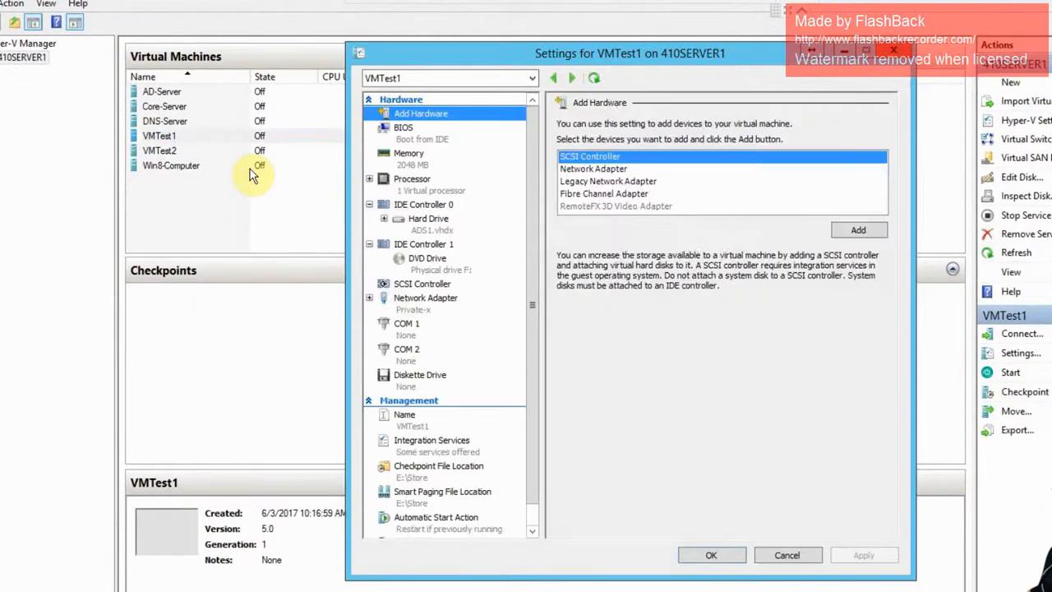
pyautogui.click(420, 285)
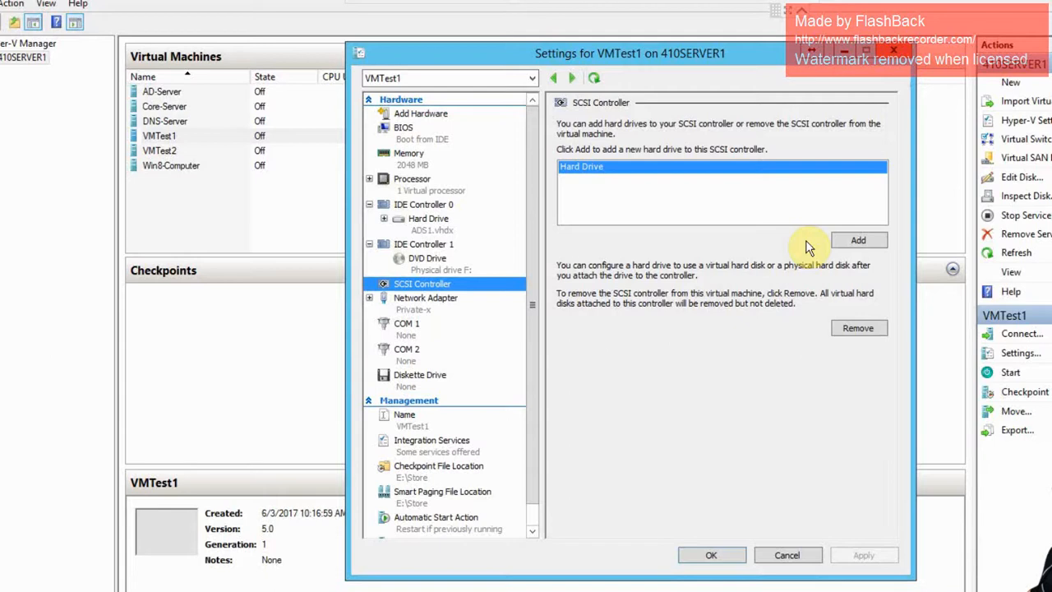
pyautogui.click(858, 241)
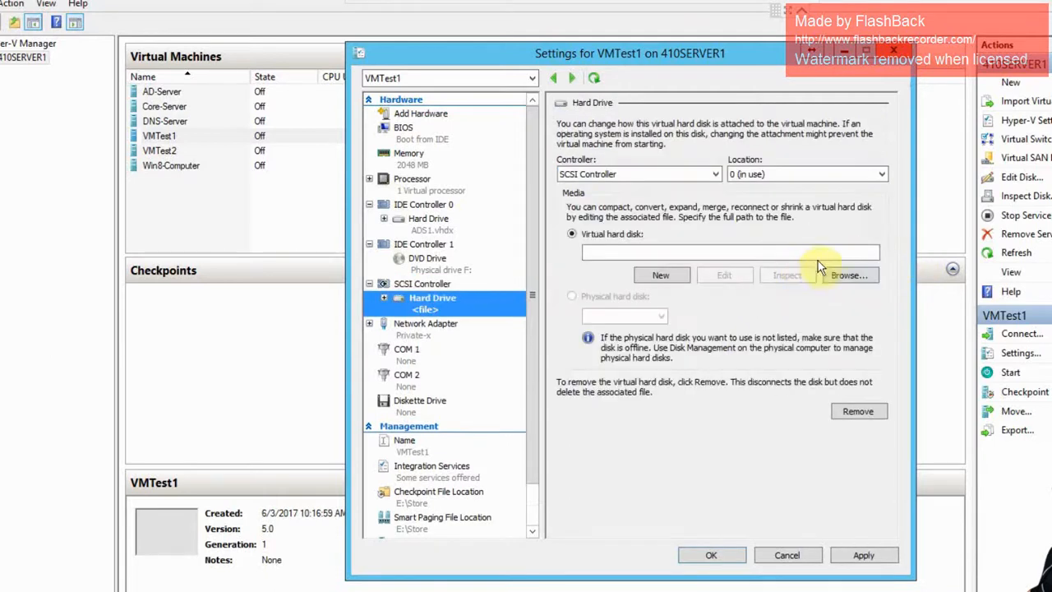
# Attach E:\Store\VMTest1-2\VMTest1-2.vhdx to the new SCSI hard drive and save VMTest1's settings
pyautogui.click(853, 277)
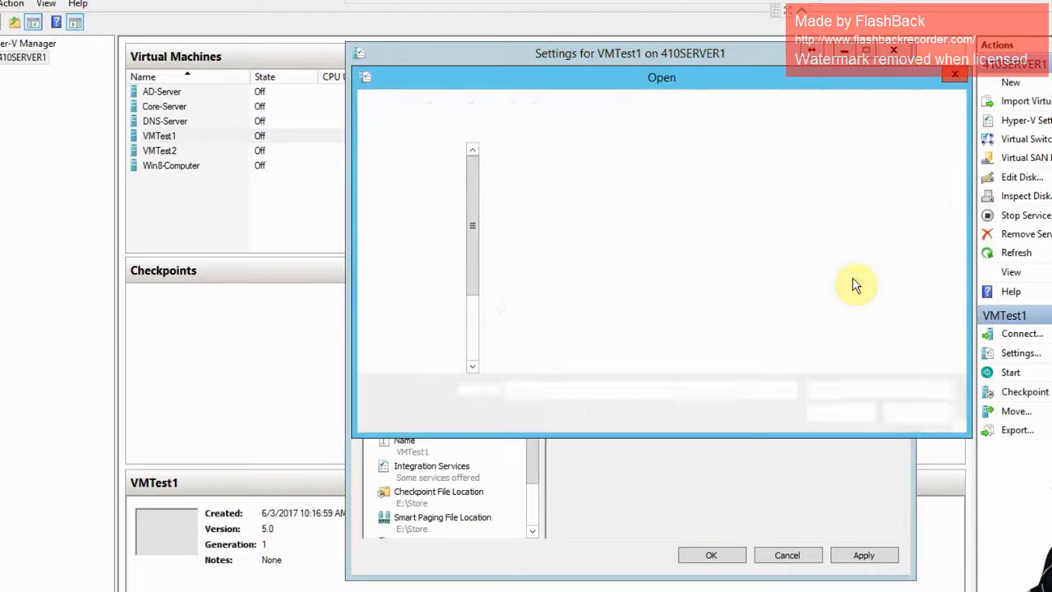
pyautogui.doubleClick(540, 255)
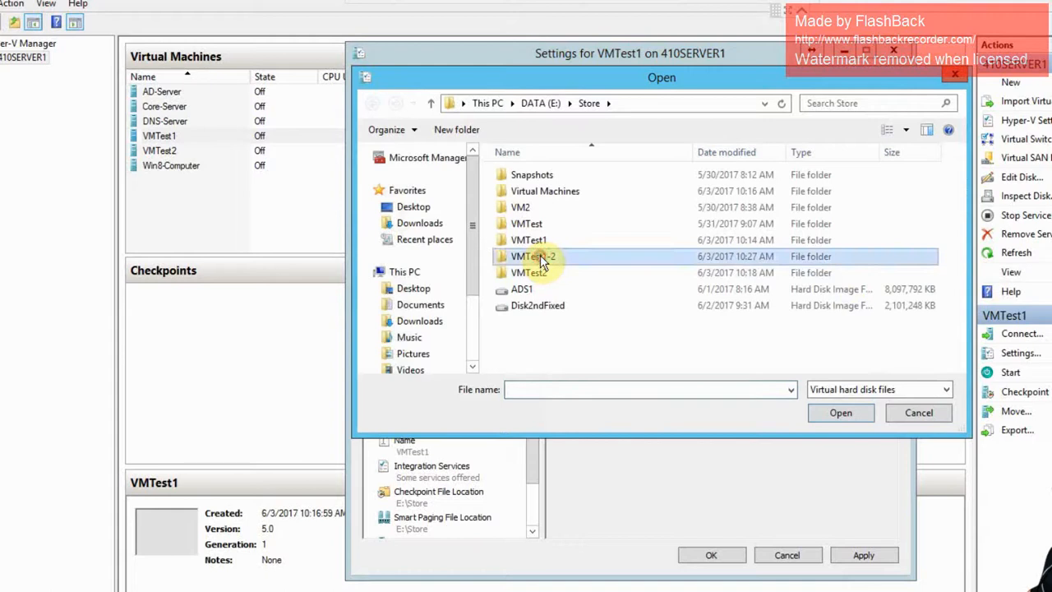
pyautogui.click(538, 178)
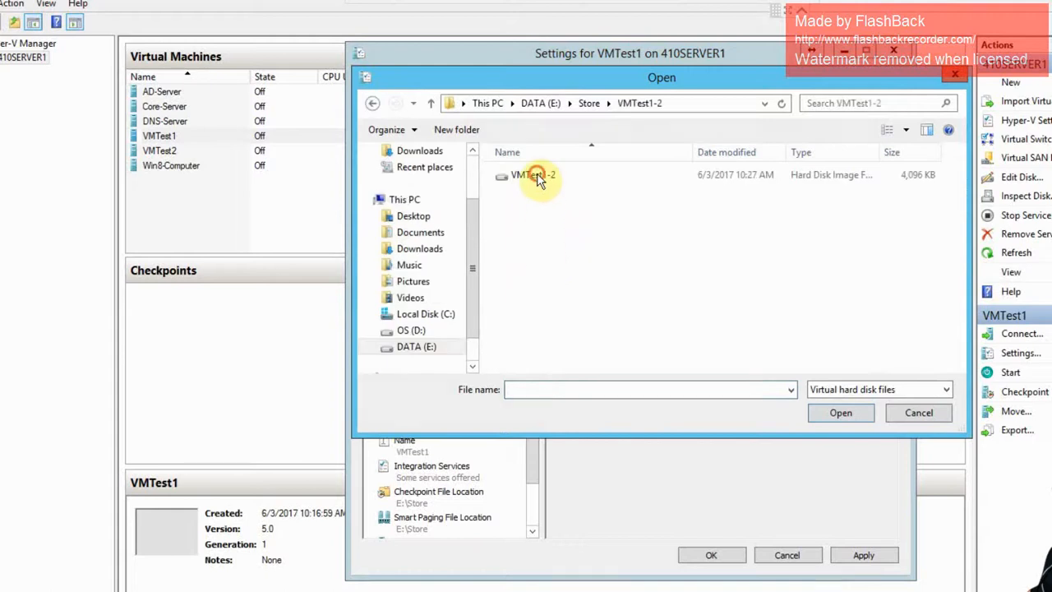
pyautogui.click(855, 414)
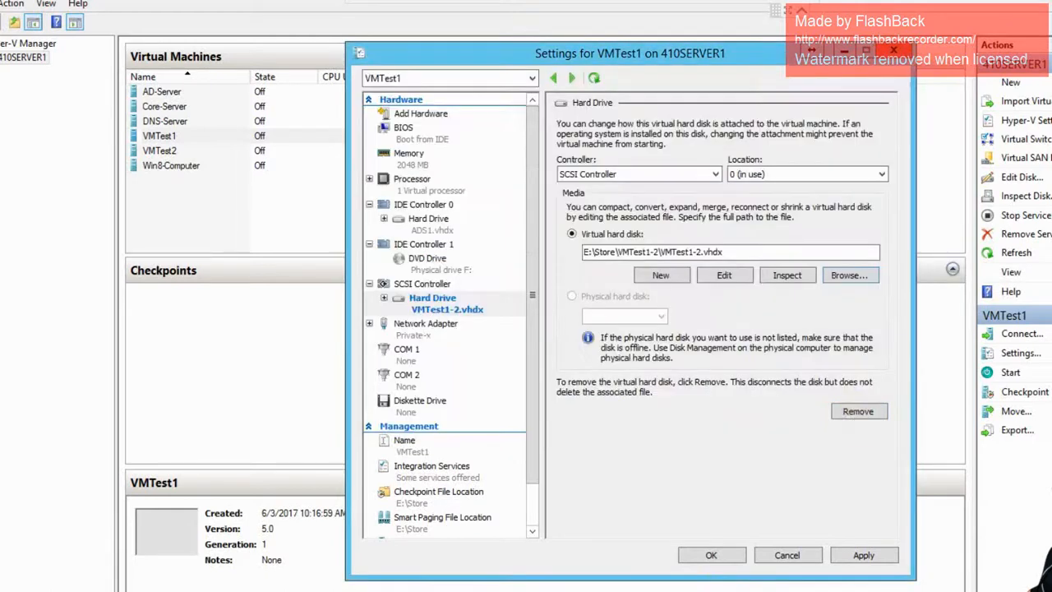
pyautogui.click(731, 557)
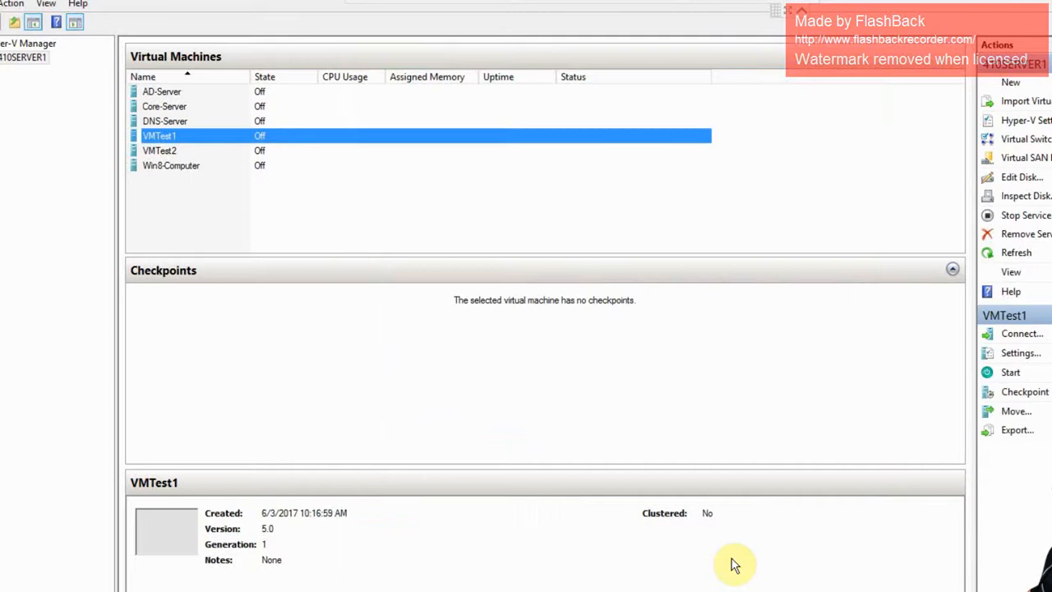
# Start the VMTest1 virtual machine and sign in as Administrator with the account password
pyautogui.rightClick(159, 142)
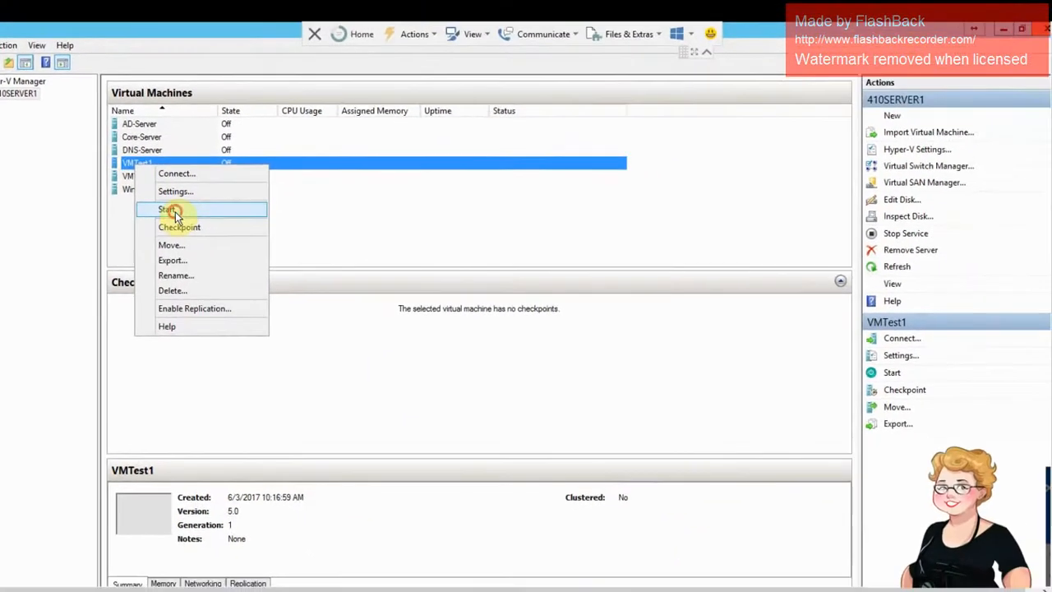
pyautogui.click(173, 210)
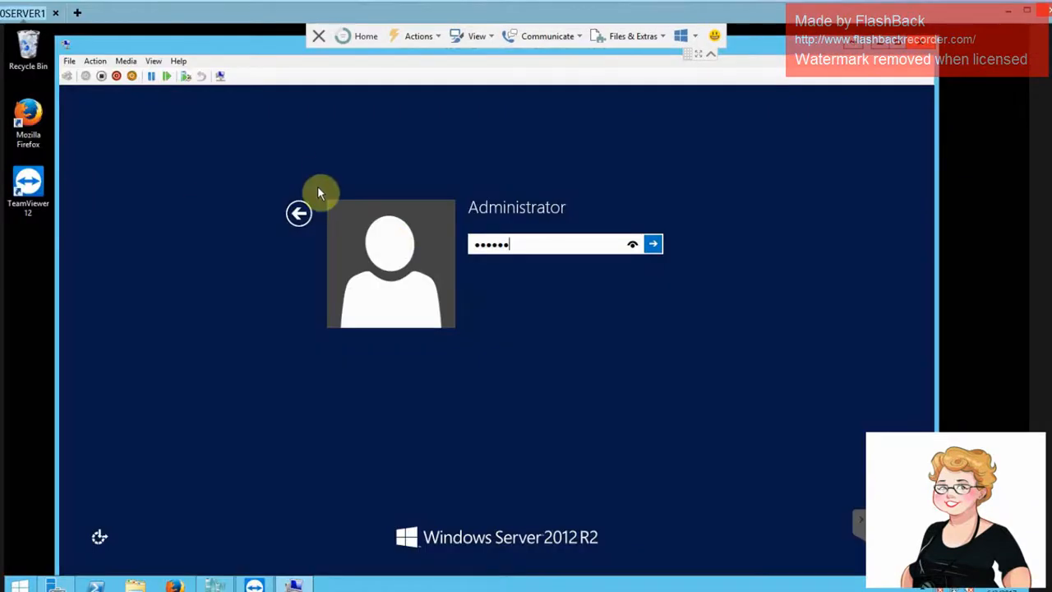
pyautogui.write('***')
pyautogui.press('Return')
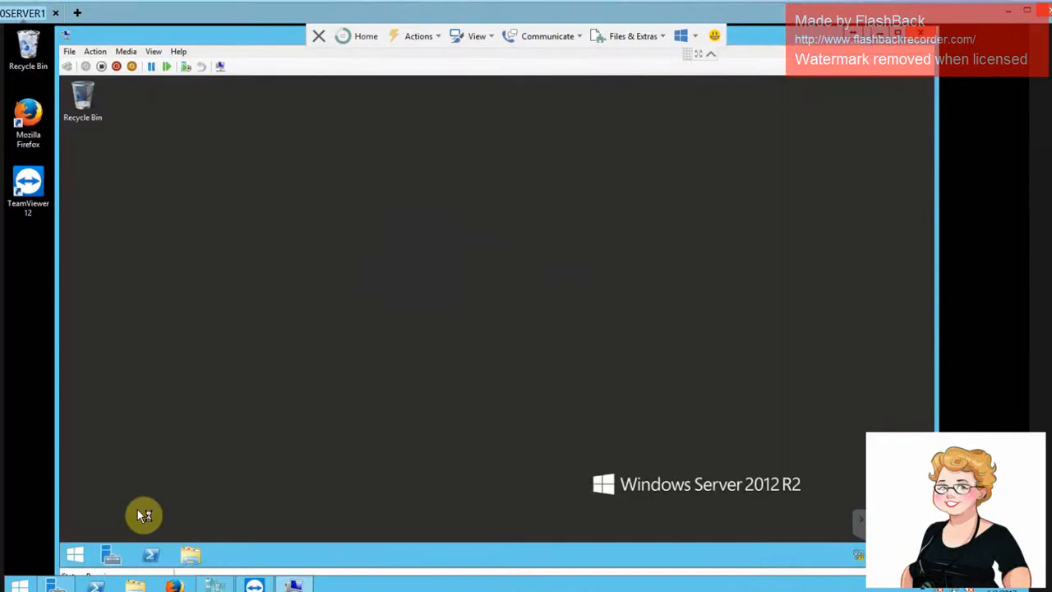
# Open Disk Management inside the VMTest1 virtual machine and maximize its window
pyautogui.rightClick(79, 557)
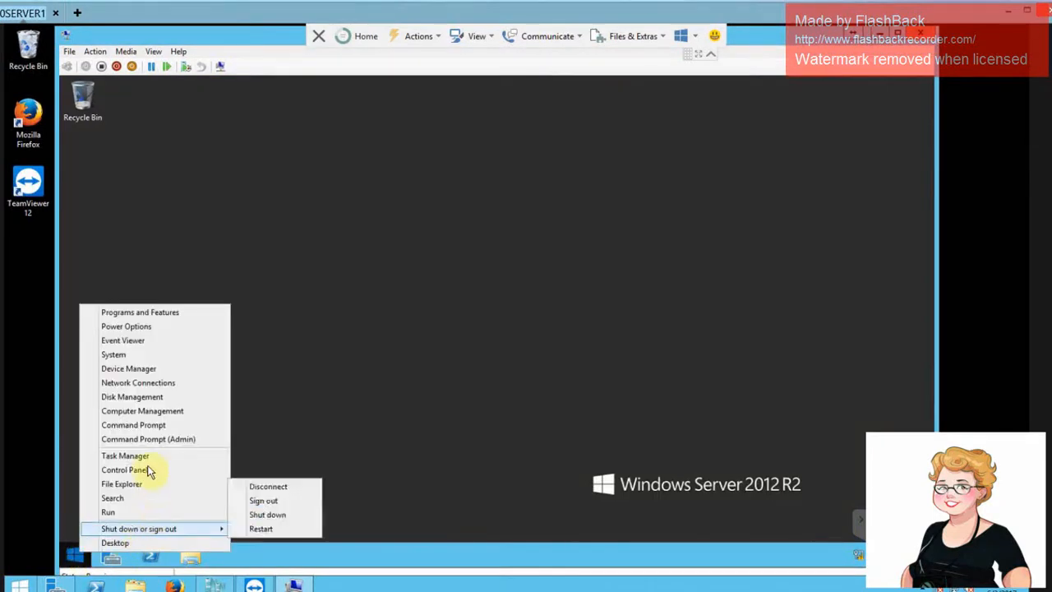
pyautogui.click(145, 397)
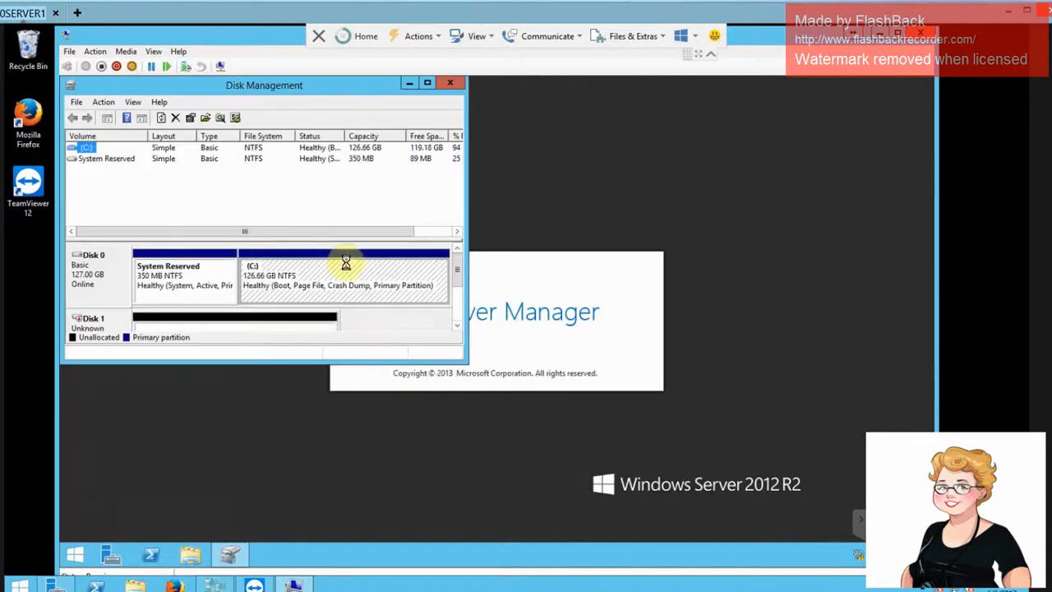
pyautogui.click(431, 83)
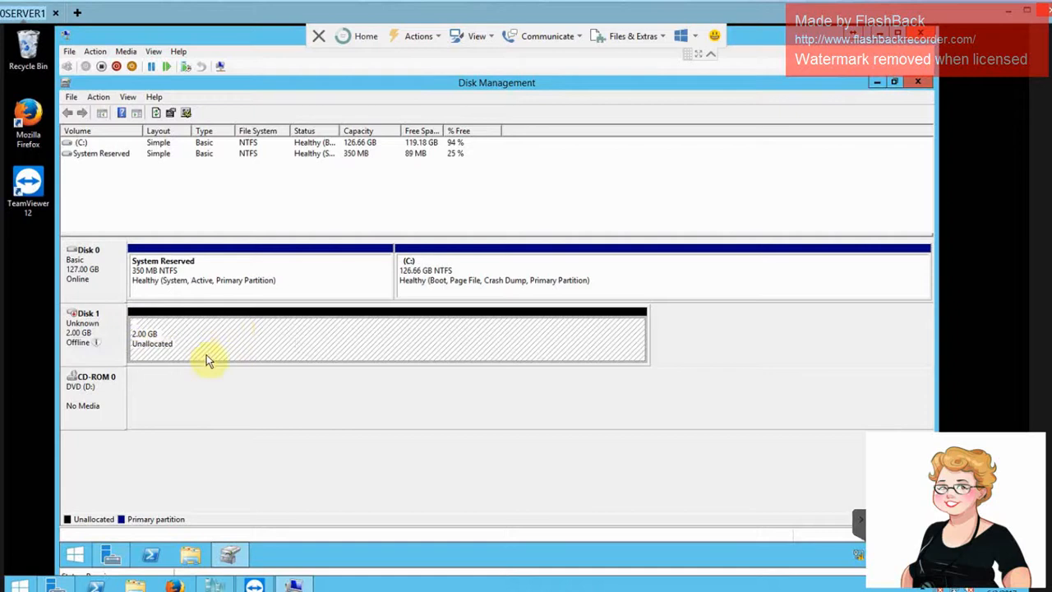
# Bring Disk 1 online and initialize it with the MBR (Master Boot Record) partition style
pyautogui.rightClick(104, 332)
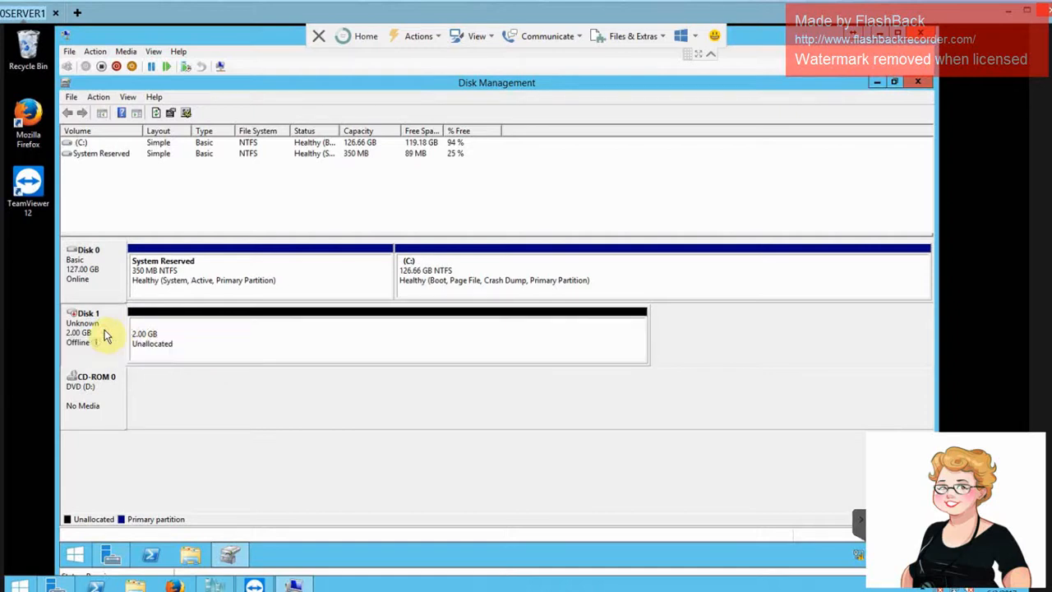
pyautogui.rightClick(80, 345)
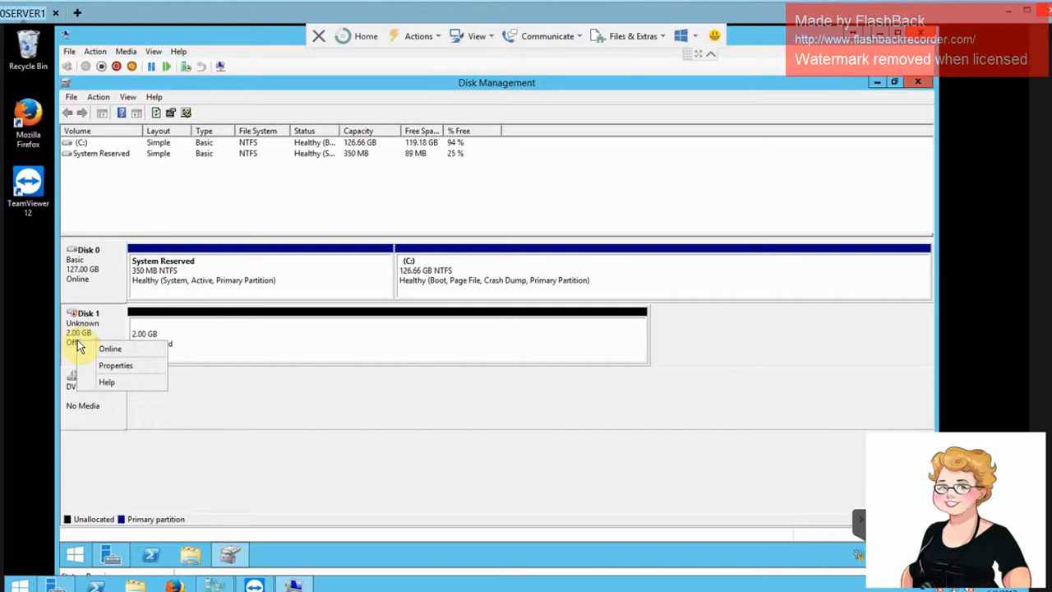
pyautogui.click(118, 348)
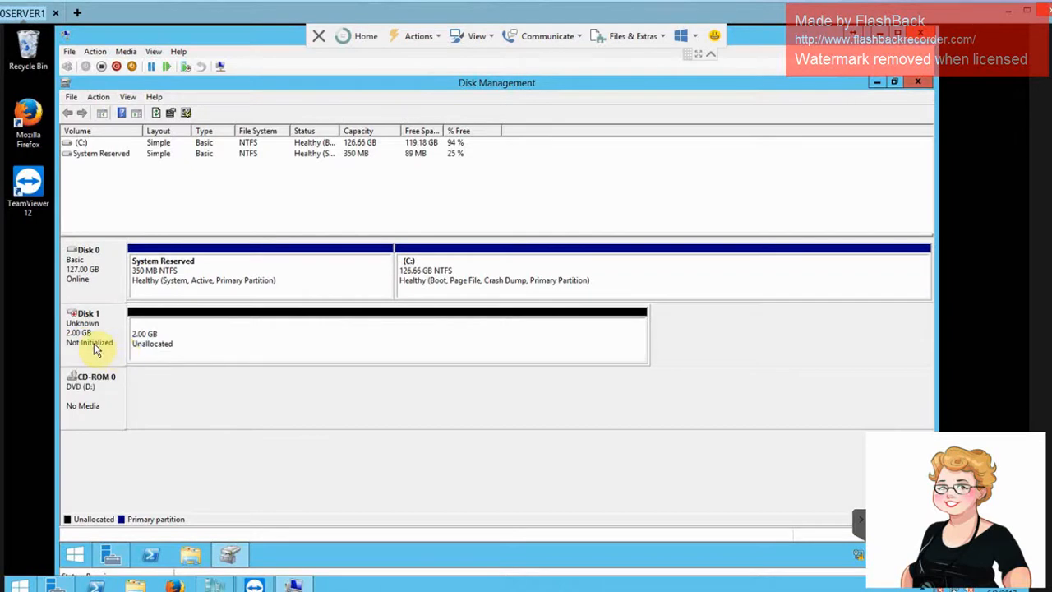
pyautogui.rightClick(95, 348)
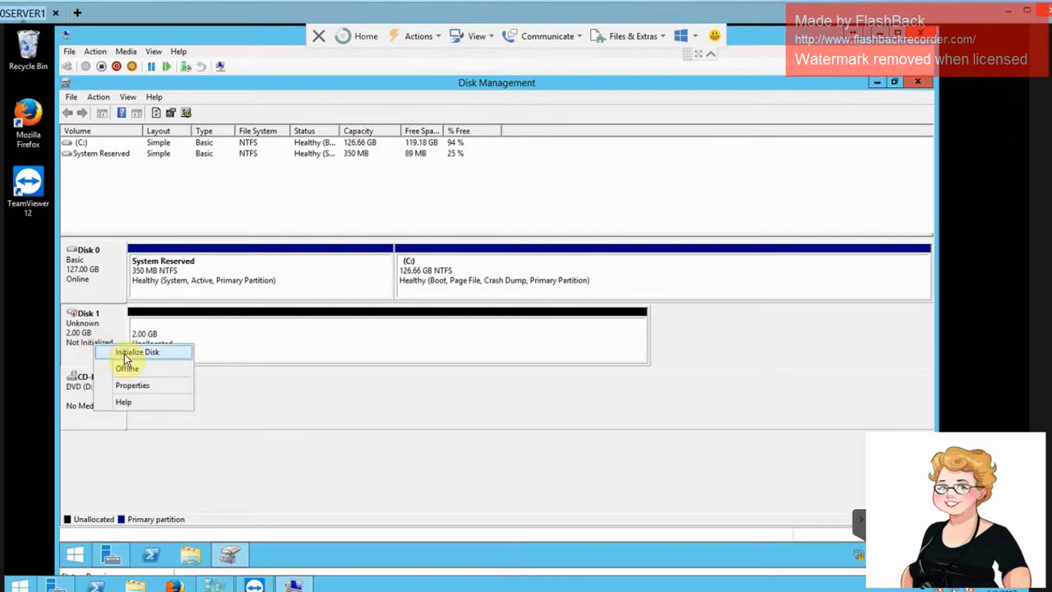
pyautogui.click(125, 356)
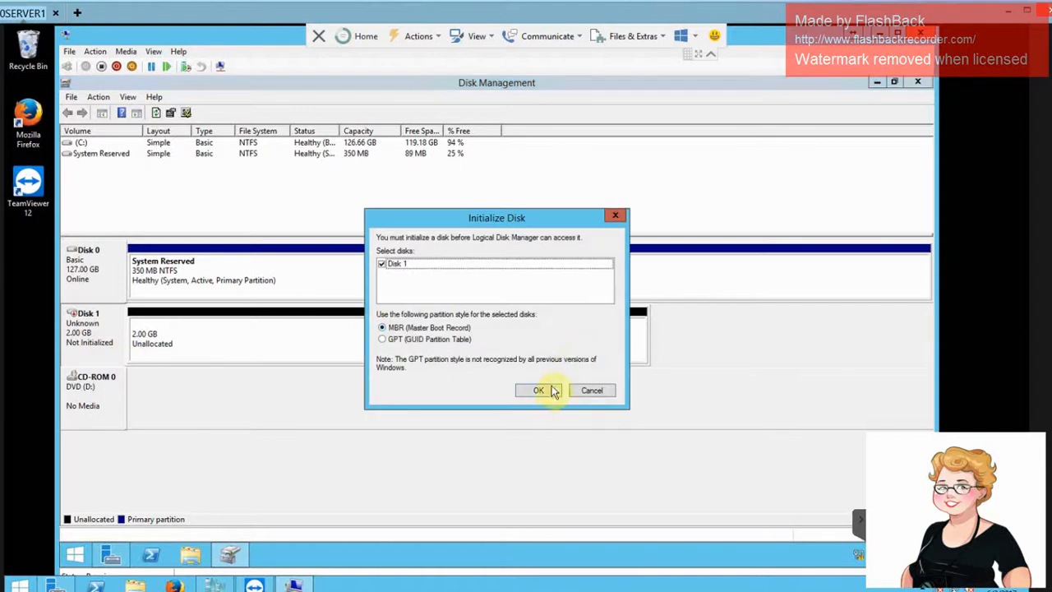
pyautogui.click(540, 391)
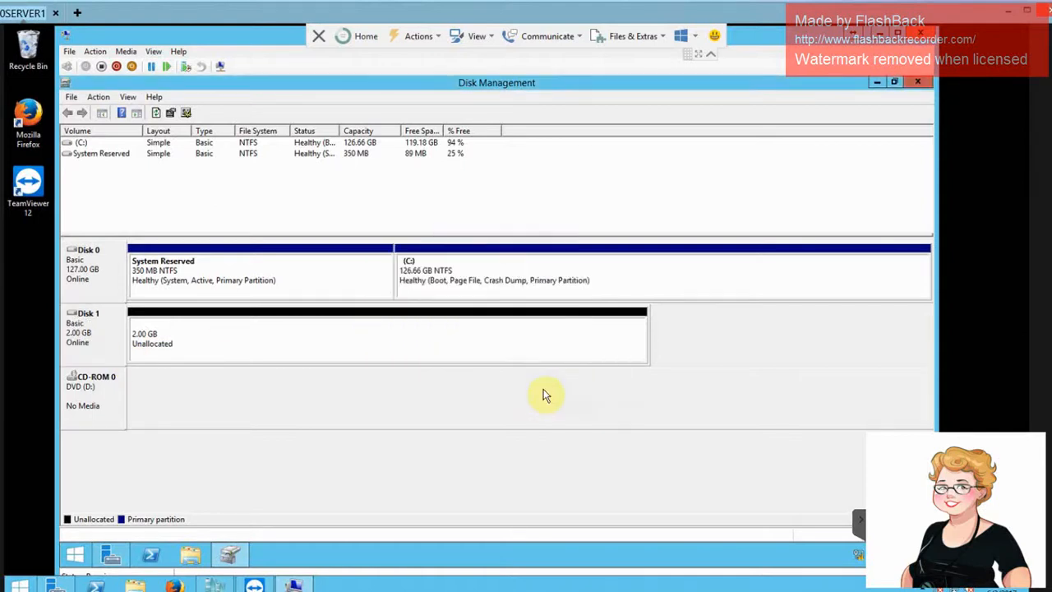
# Create a simple volume on Disk 1's unallocated space with drive letter E, NTFS, default allocation unit size and the label New Volume
pyautogui.click(177, 349)
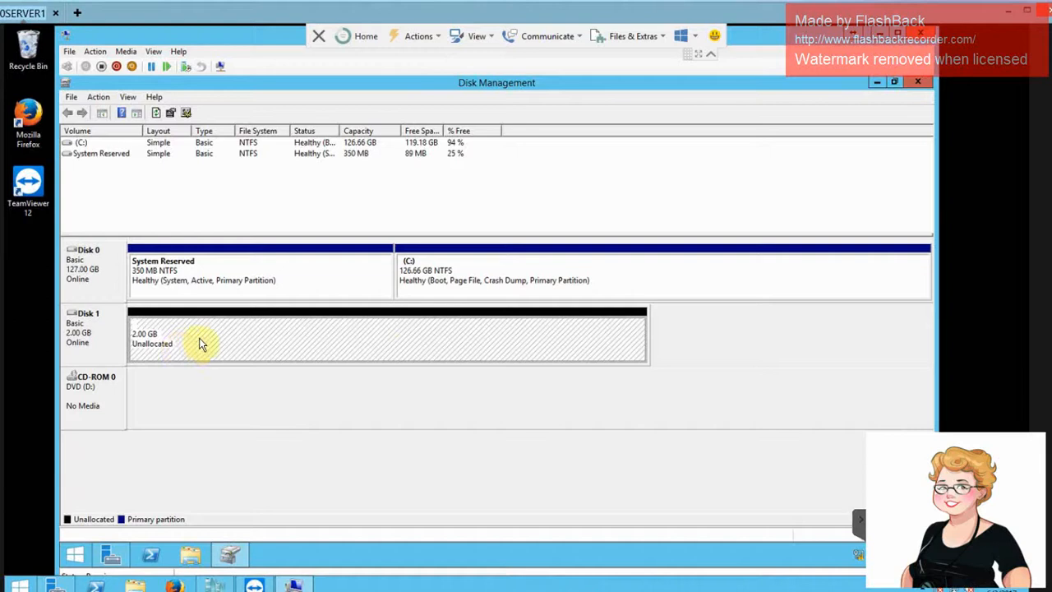
pyautogui.rightClick(203, 343)
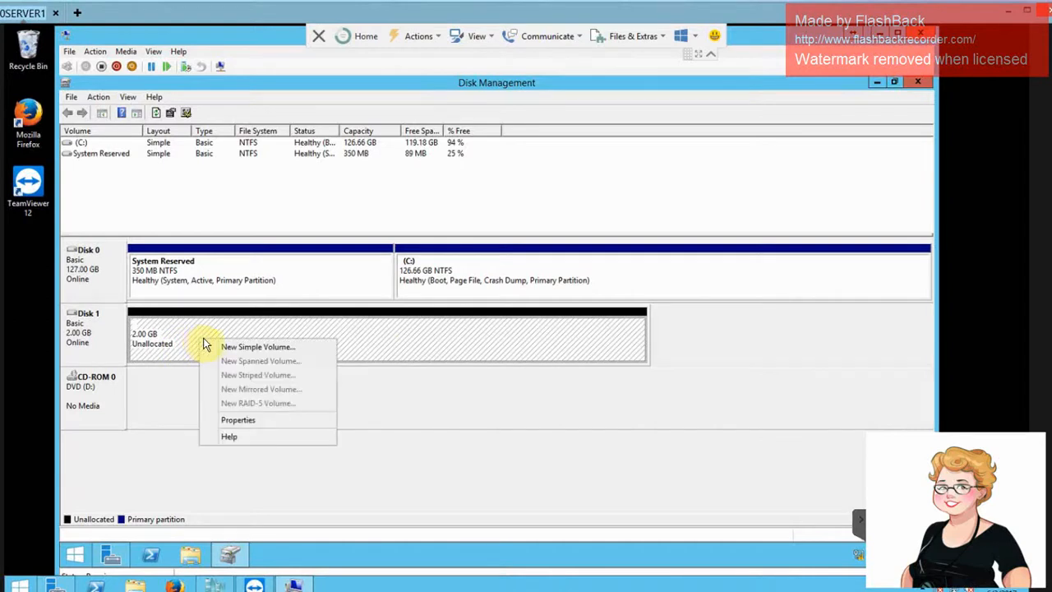
pyautogui.click(255, 348)
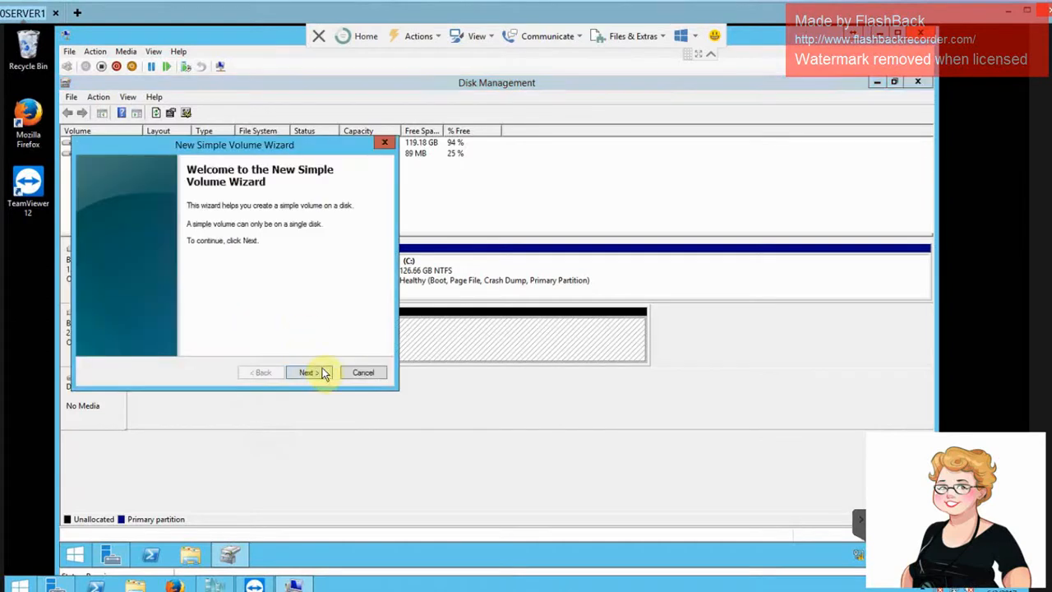
pyautogui.click(319, 372)
pyautogui.click(318, 372)
pyautogui.click(319, 372)
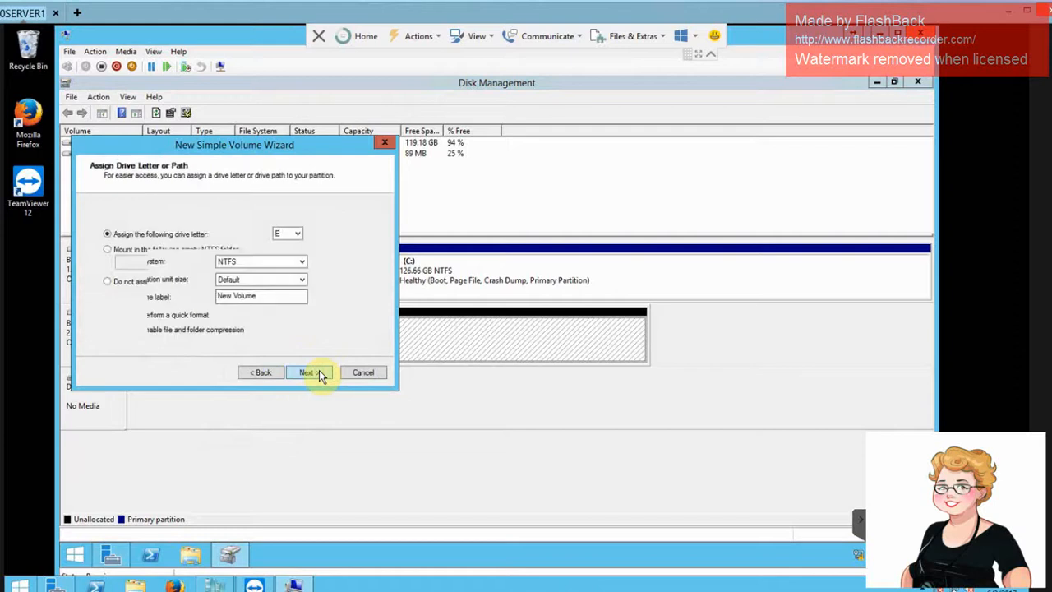
pyautogui.click(319, 372)
pyautogui.click(318, 373)
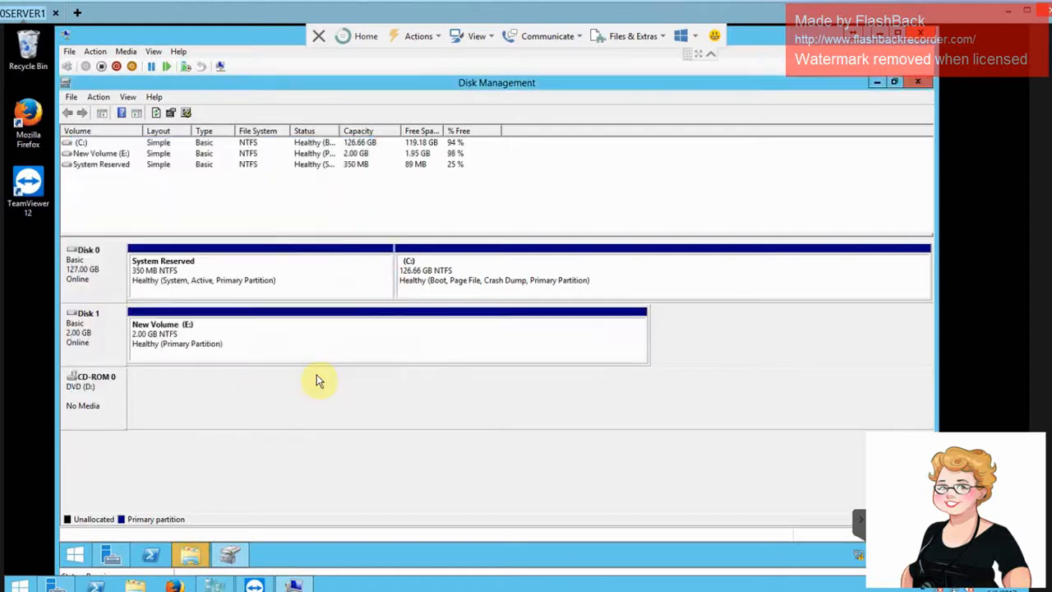
# Open the New Volume (E:) drive in File Explorer and create a folder on it with the default name
pyautogui.click(184, 556)
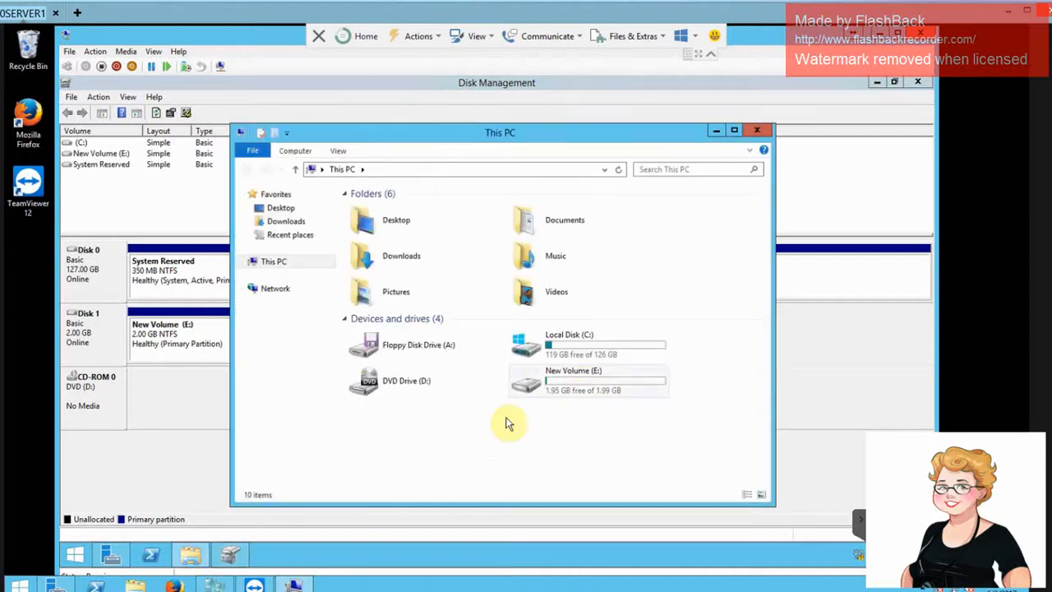
pyautogui.doubleClick(580, 390)
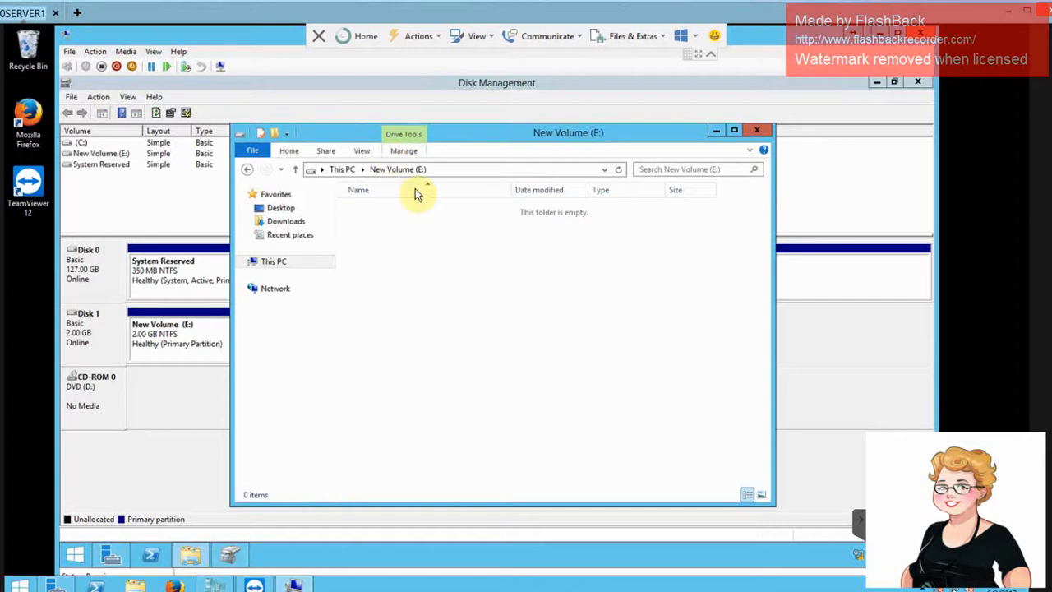
pyautogui.rightClick(387, 296)
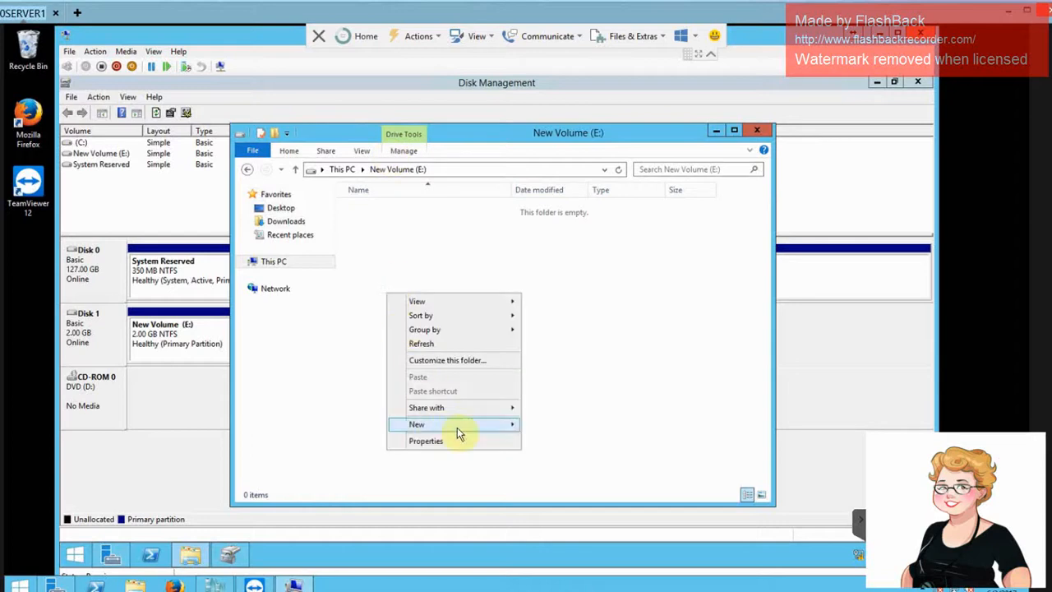
pyautogui.moveTo(457, 426)
pyautogui.click(547, 424)
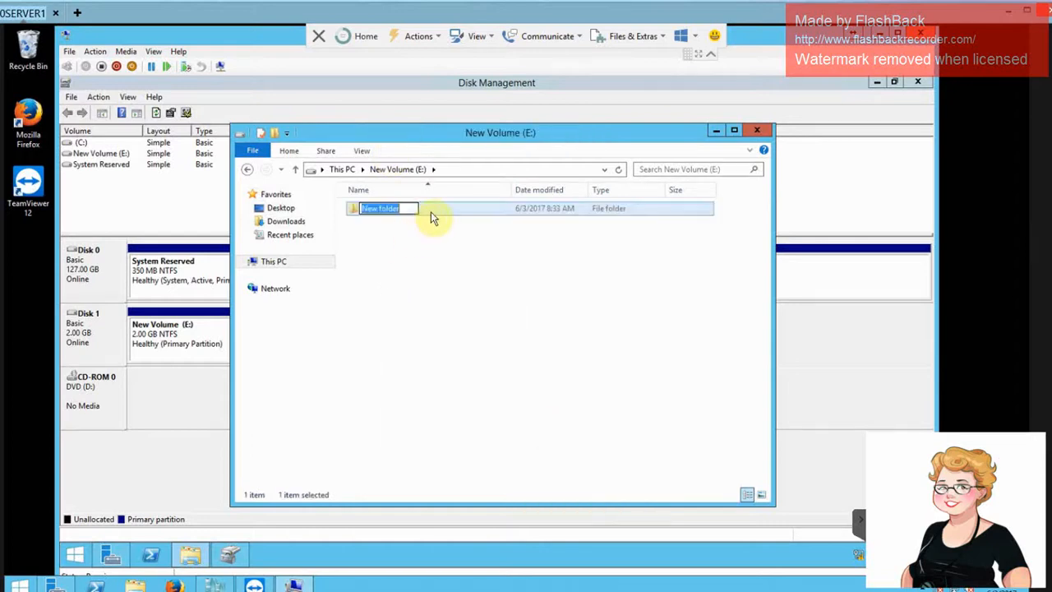
# Create a text document named hello inside the new folder on drive E
pyautogui.doubleClick(431, 211)
pyautogui.rightClick(411, 267)
pyautogui.moveTo(460, 411)
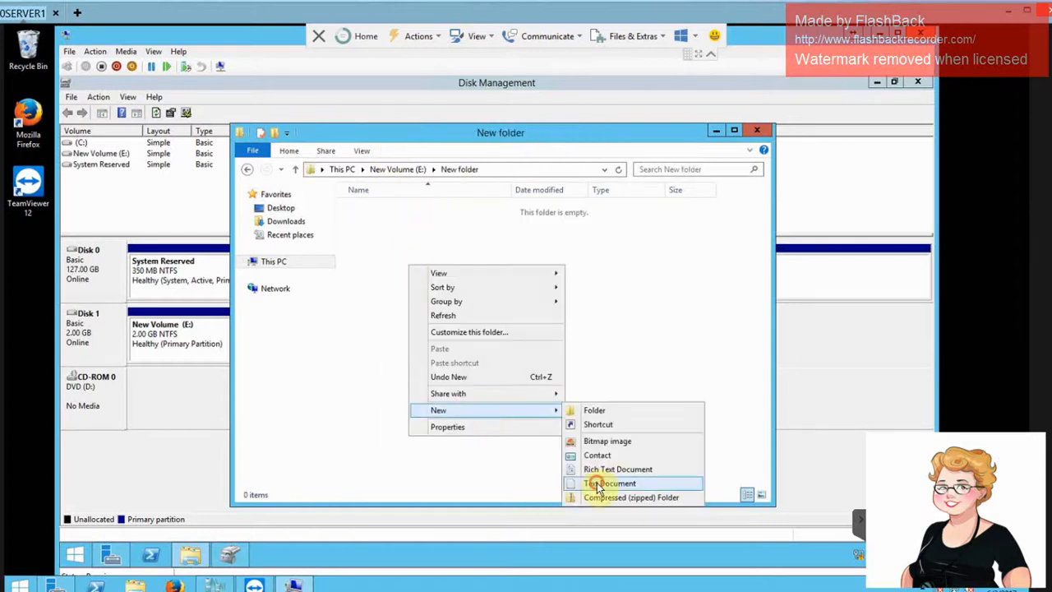
pyautogui.click(597, 488)
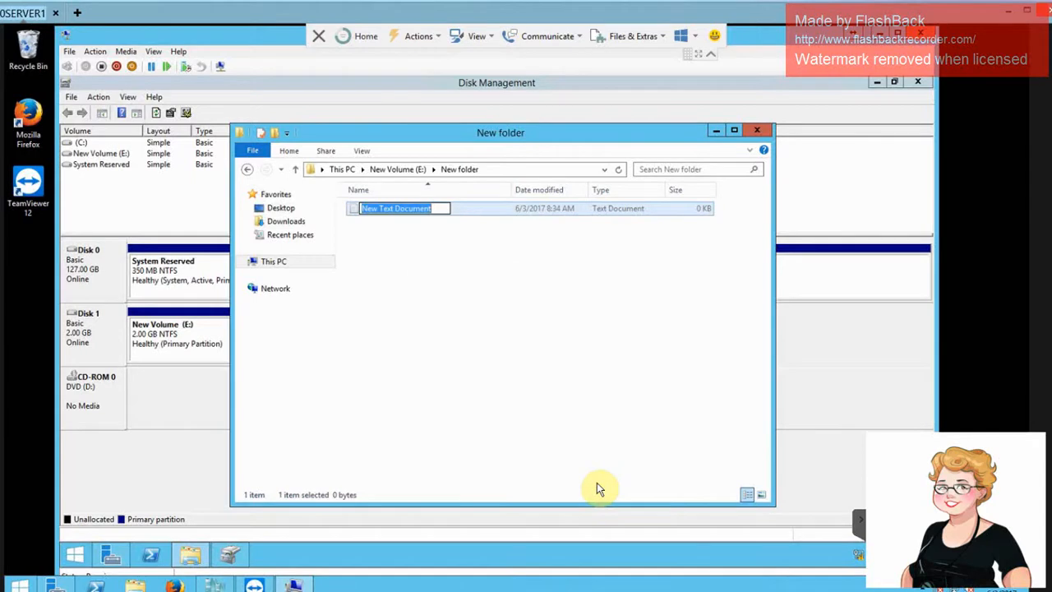
pyautogui.write('hellof')
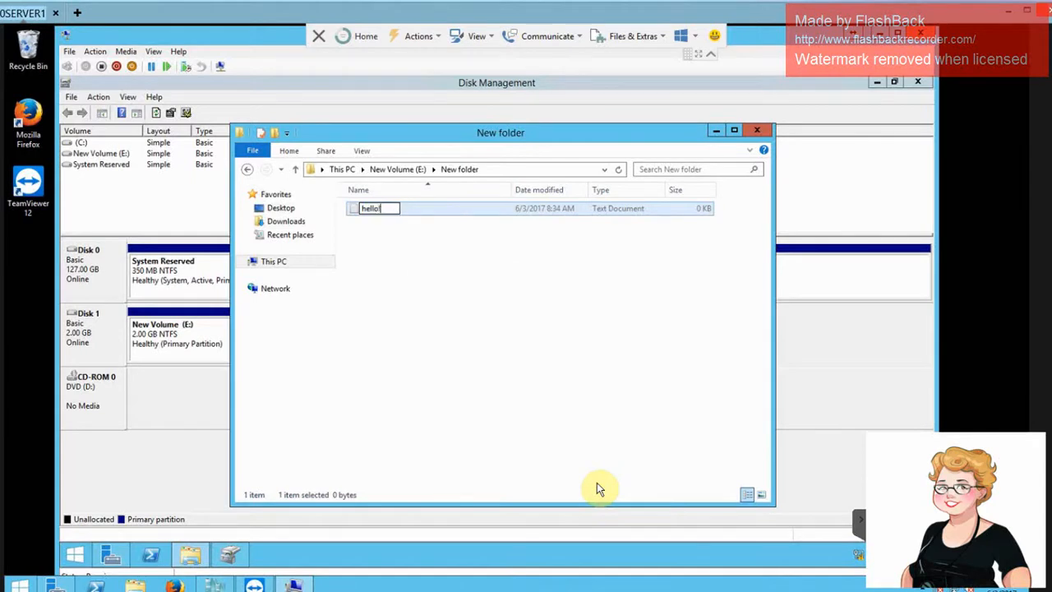
pyautogui.click(559, 263)
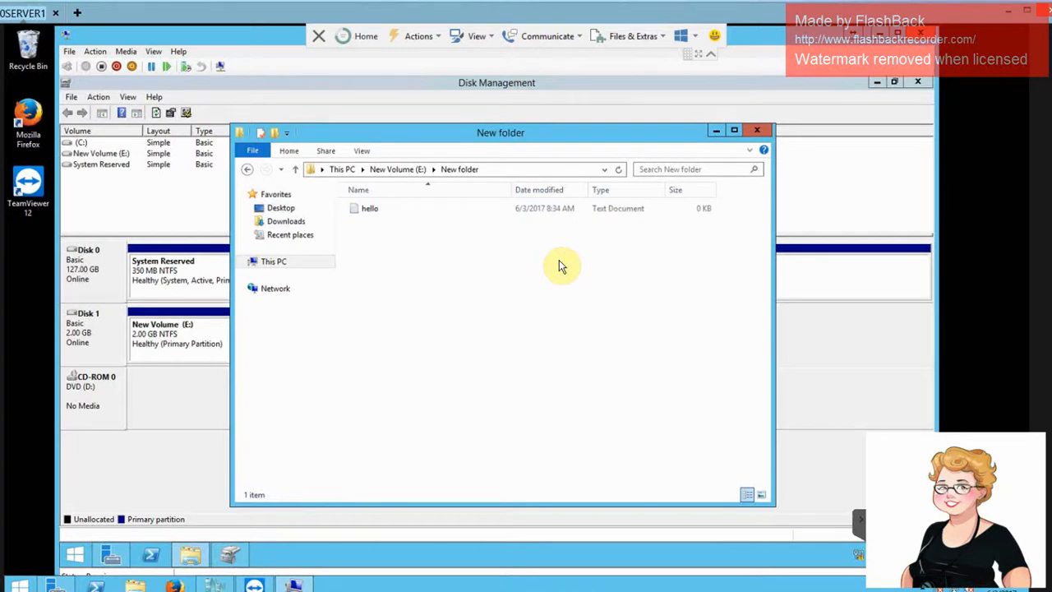
# Close File Explorer and Disk Management and shut down the VMTest1 virtual machine
pyautogui.click(759, 140)
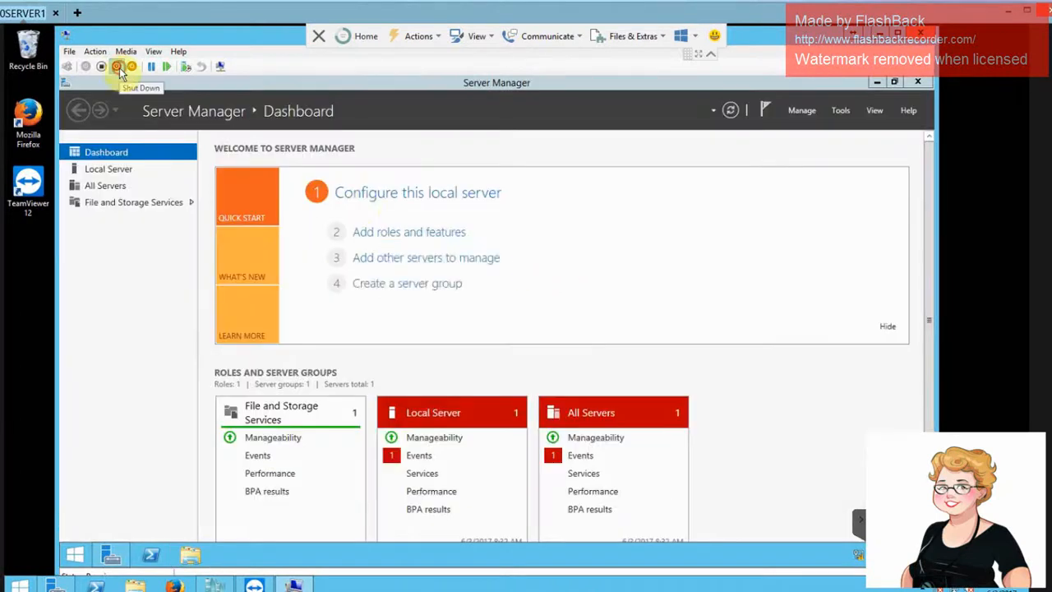
pyautogui.click(118, 65)
pyautogui.click(521, 325)
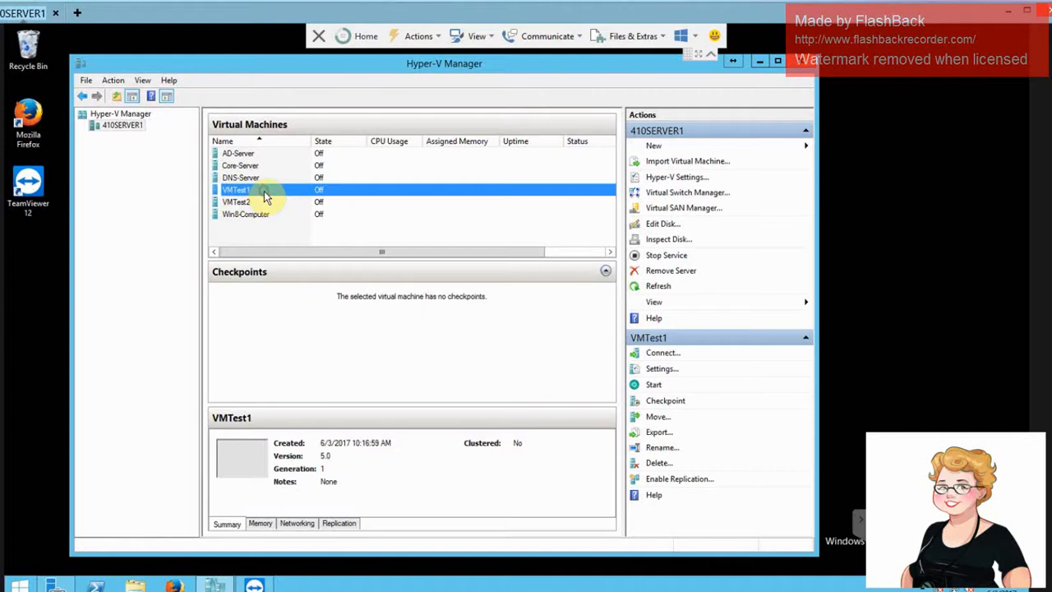
# Open VMTest1's settings and start editing the VMTest1-2.vhdx disk attached to the SCSI controller
pyautogui.rightClick(264, 193)
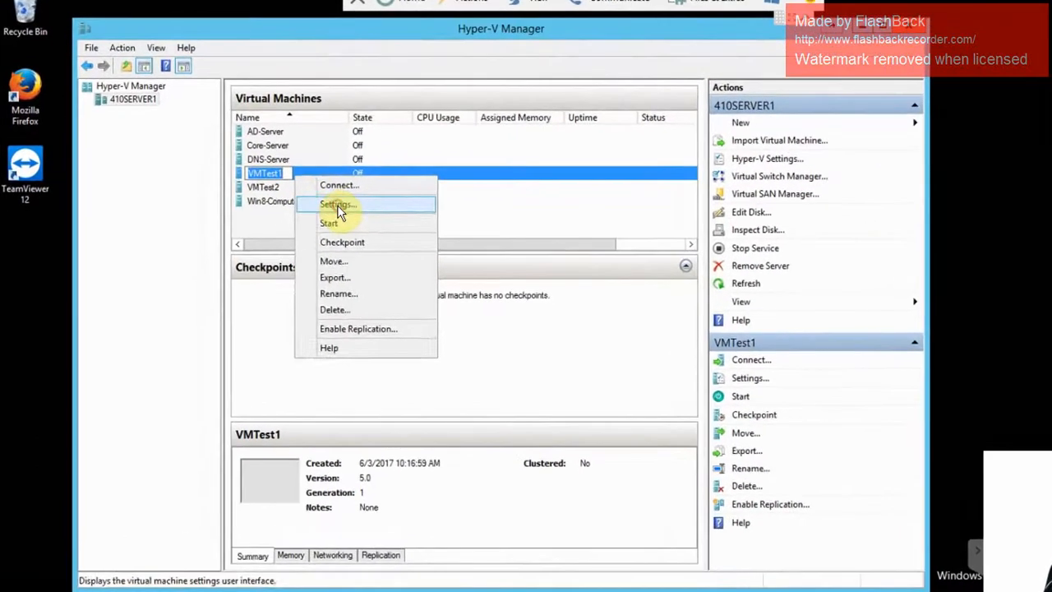
pyautogui.click(308, 216)
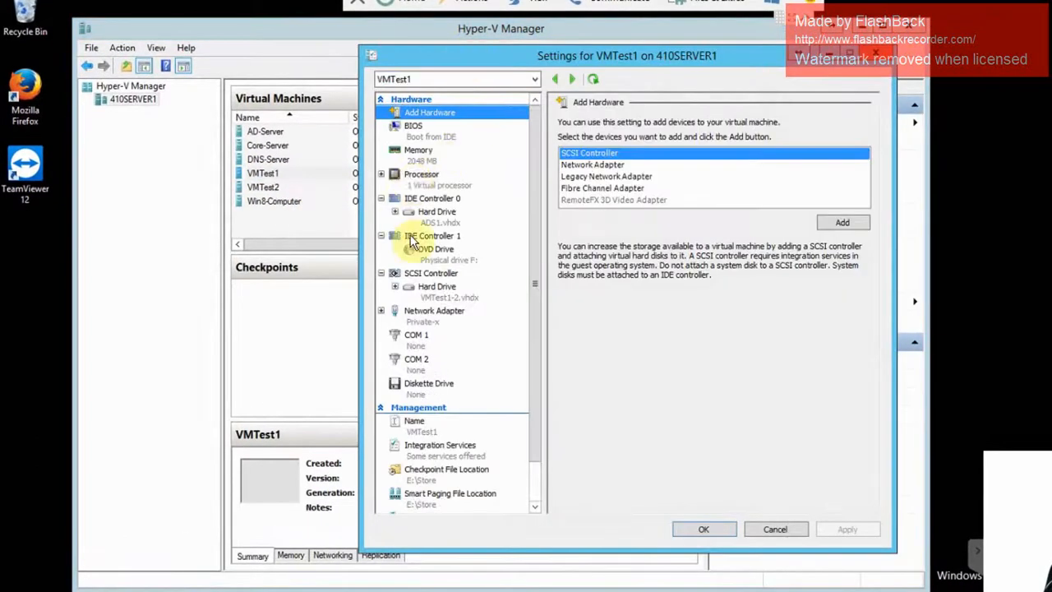
pyautogui.click(433, 292)
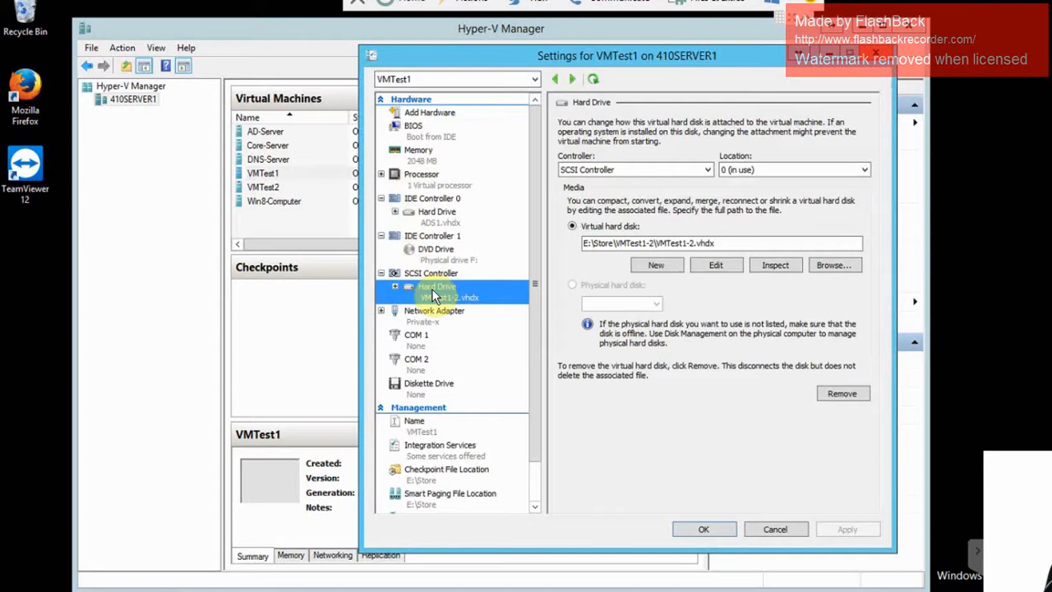
pyautogui.click(721, 265)
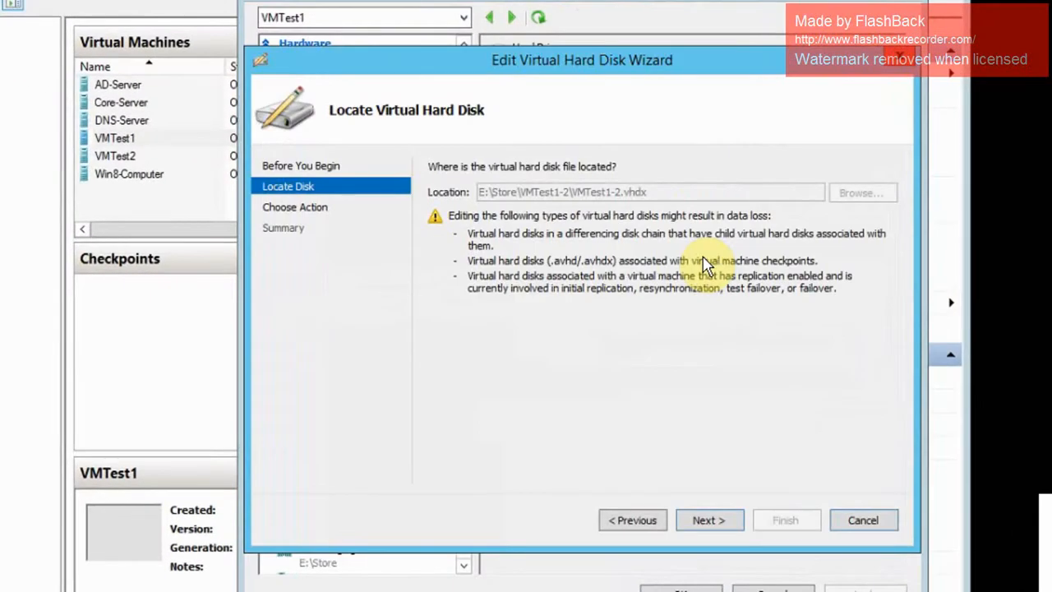
# Choose to convert the virtual hard disk to the VHDX format with the Fixed size type
pyautogui.click(715, 520)
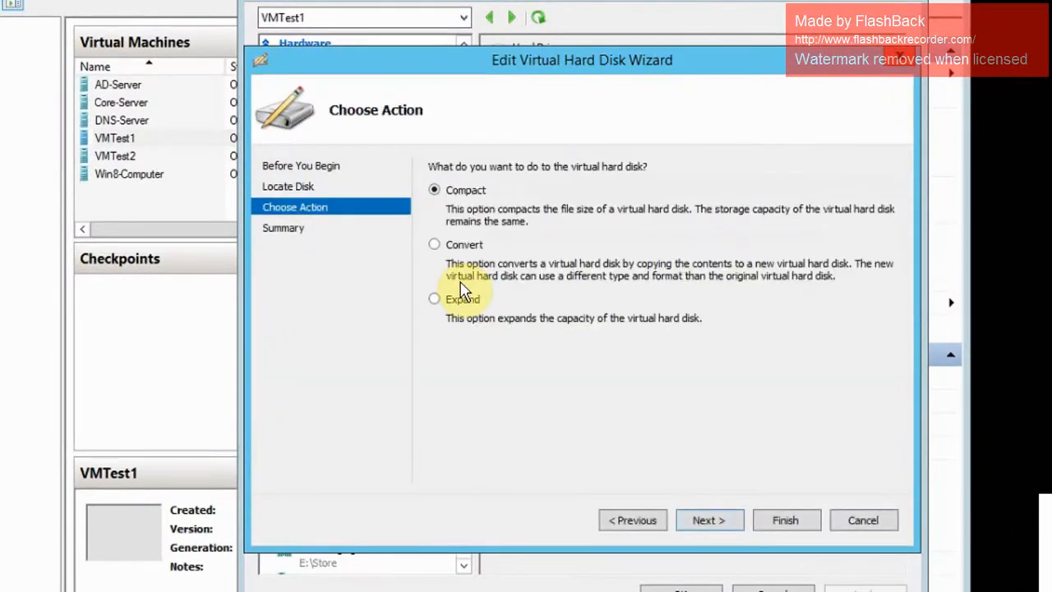
pyautogui.click(434, 244)
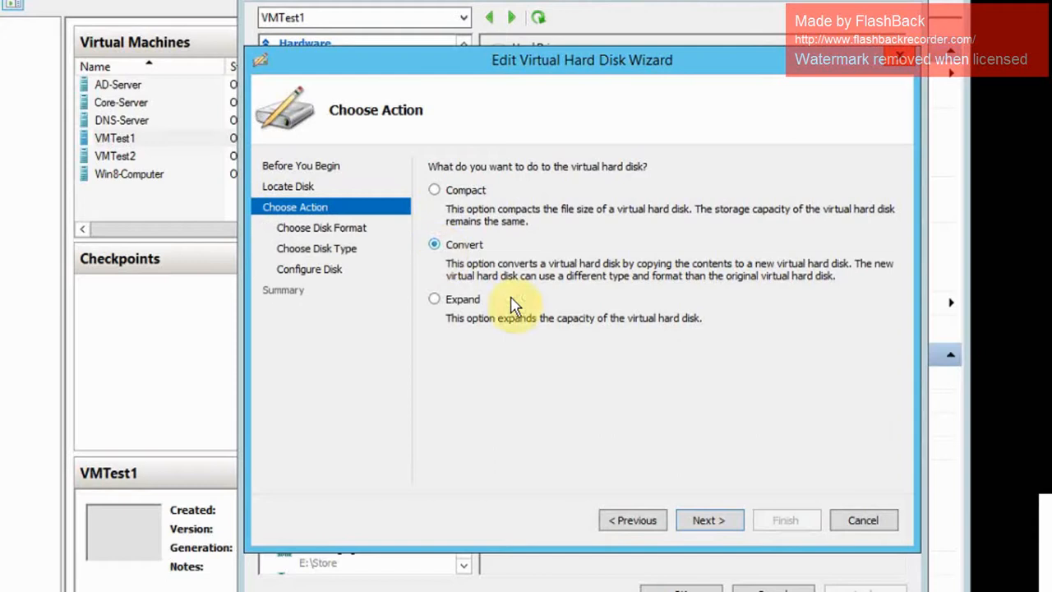
pyautogui.click(731, 528)
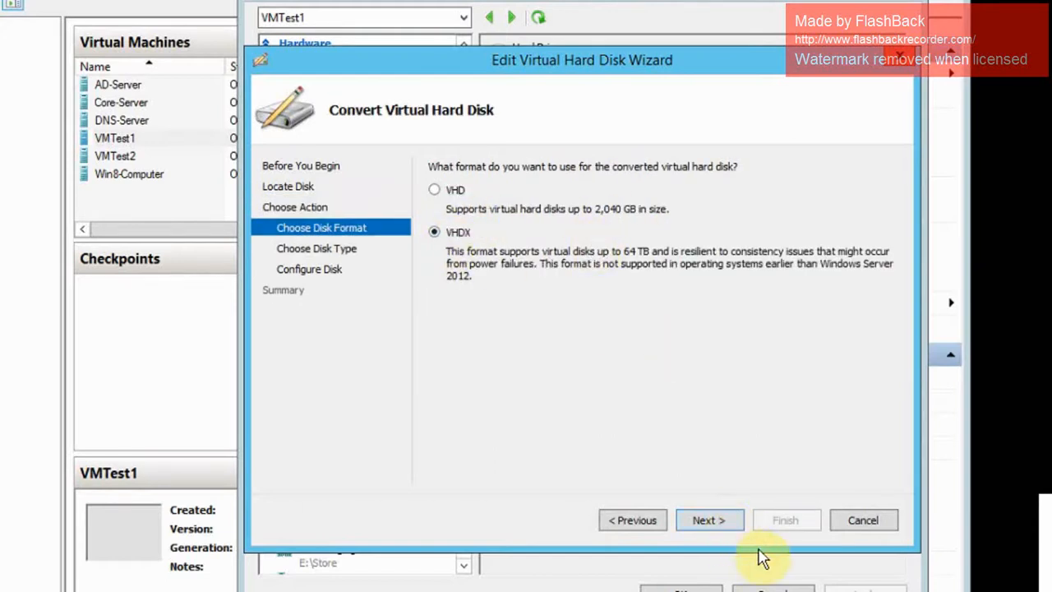
pyautogui.click(733, 525)
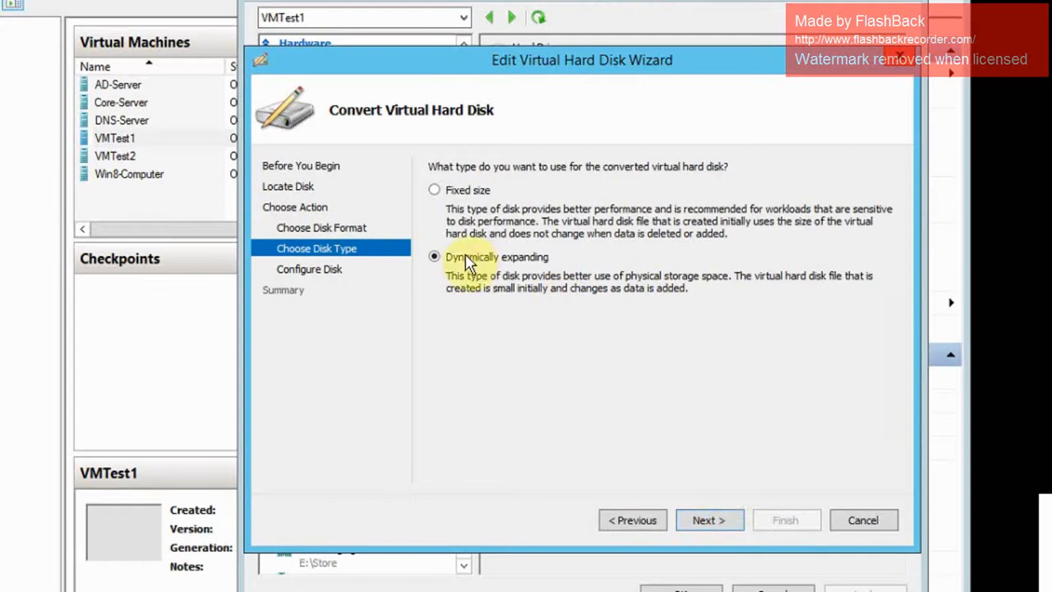
pyautogui.click(435, 191)
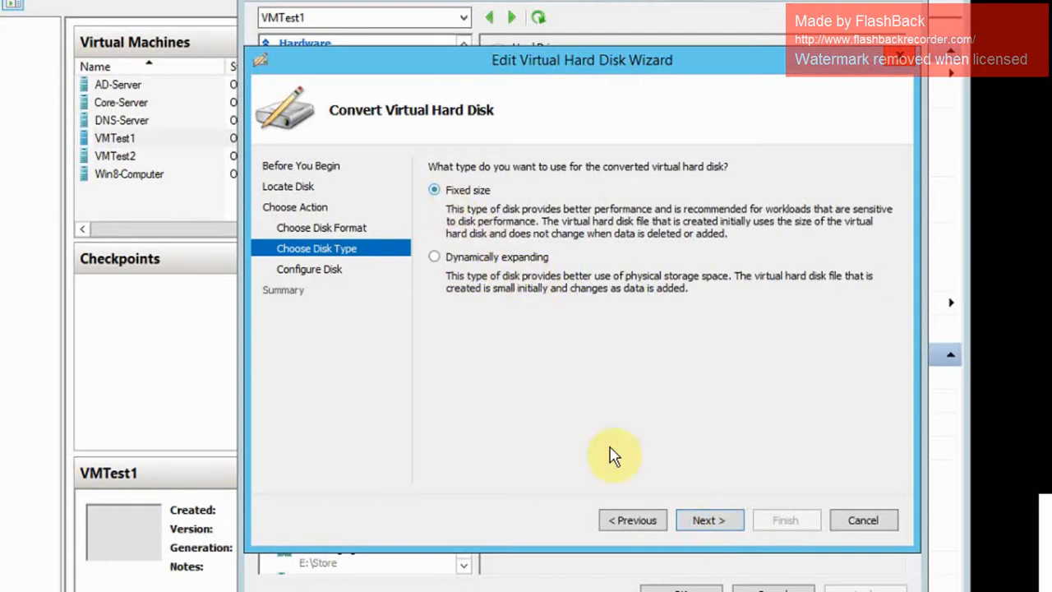
pyautogui.click(705, 520)
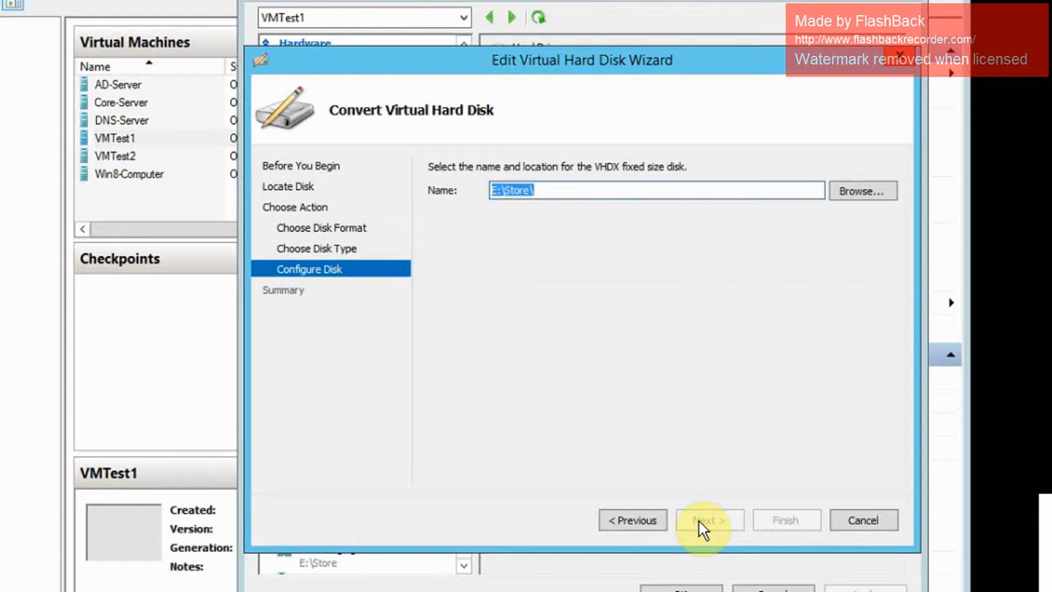
# Name the converted disk E:\Store\VmTest1-2Fixed and finish the conversion
pyautogui.click(564, 191)
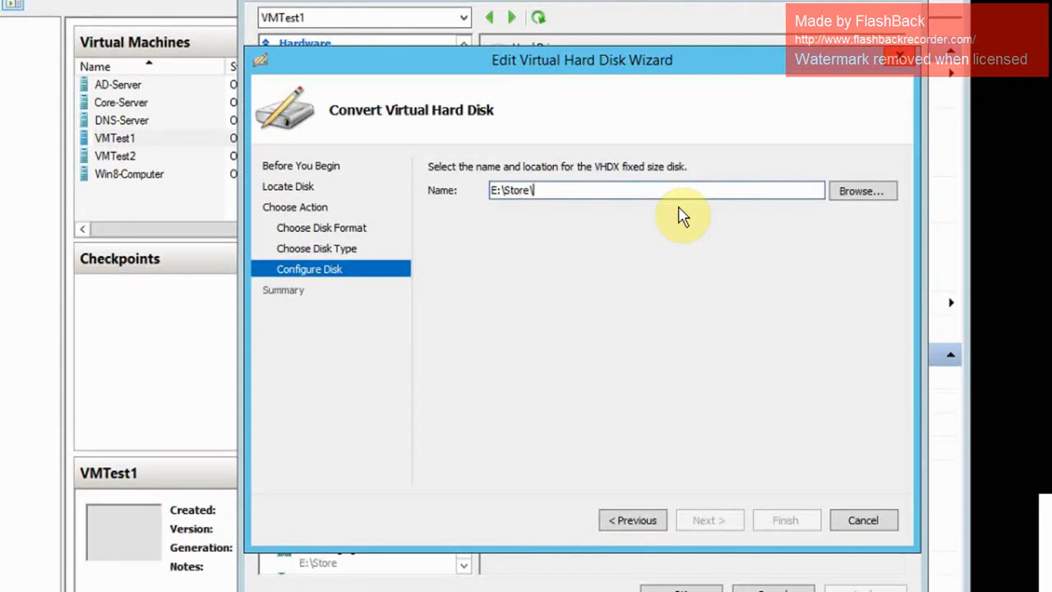
pyautogui.write('VmTes')
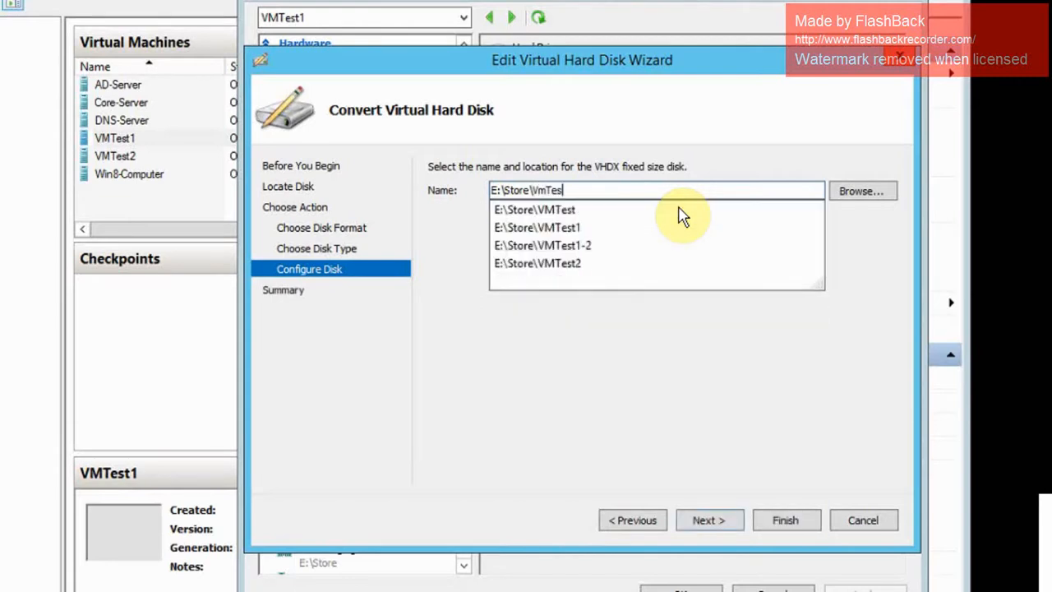
pyautogui.write('t1-2Fixed')
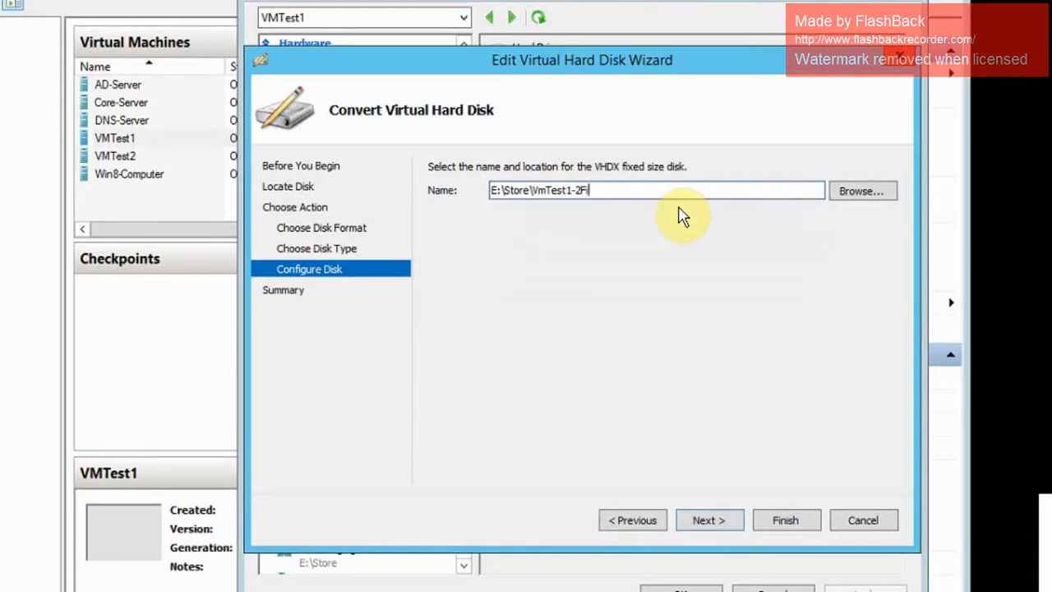
pyautogui.click(727, 523)
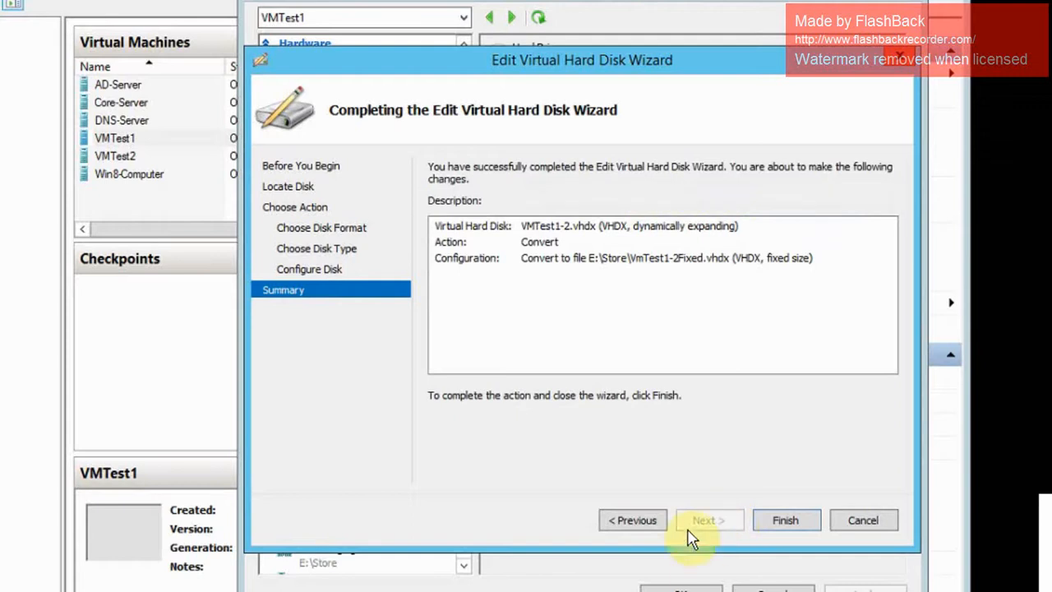
pyautogui.click(773, 520)
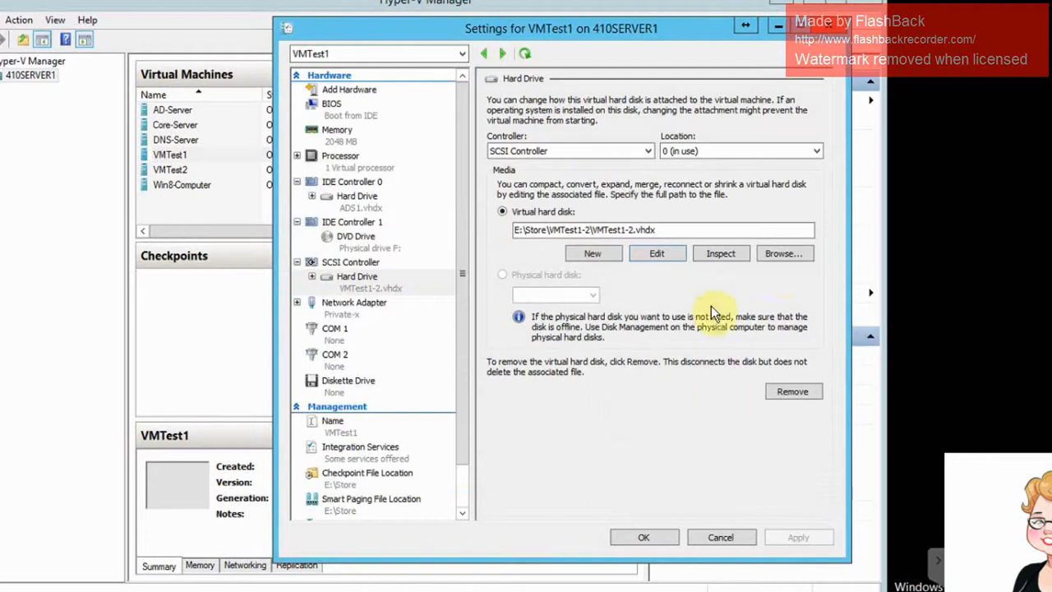
# Attach E:\Store\VmTest1-2Fixed.vhdx to the SCSI hard drive in place of the current disk and save VMTest1's settings
pyautogui.click(787, 257)
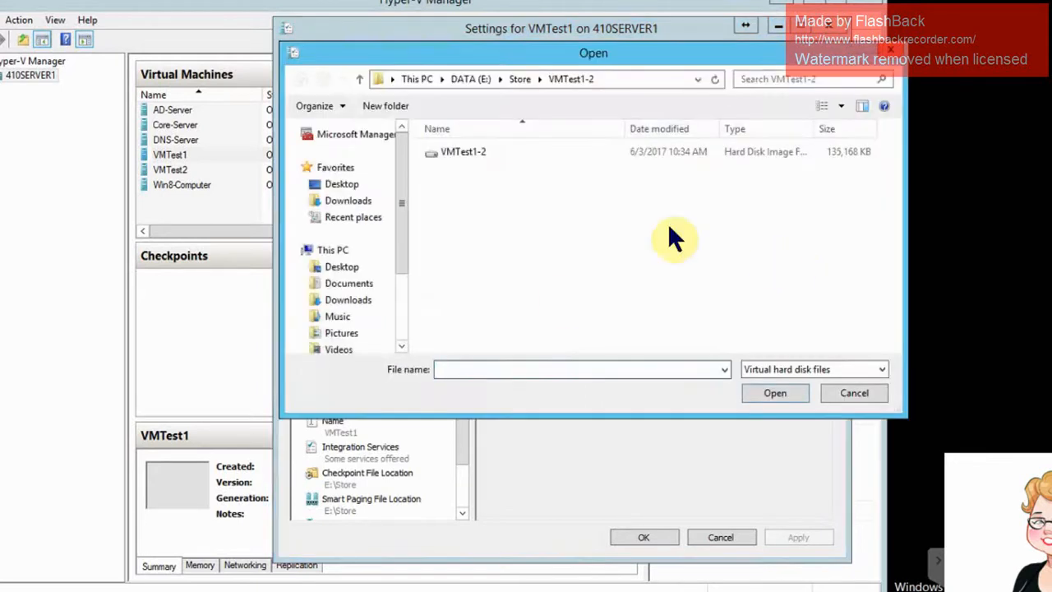
pyautogui.click(520, 79)
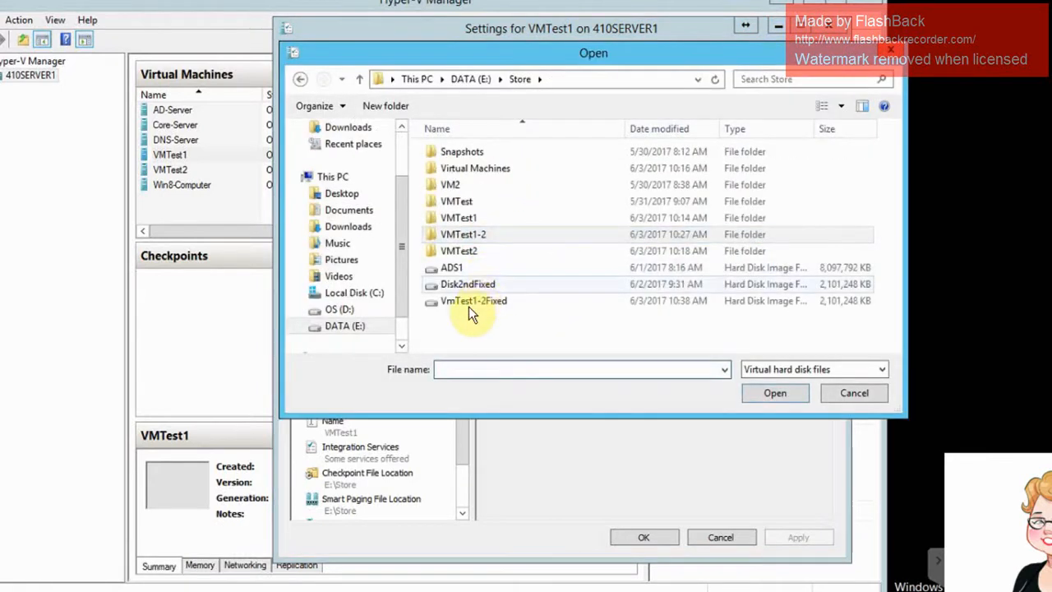
pyautogui.click(487, 306)
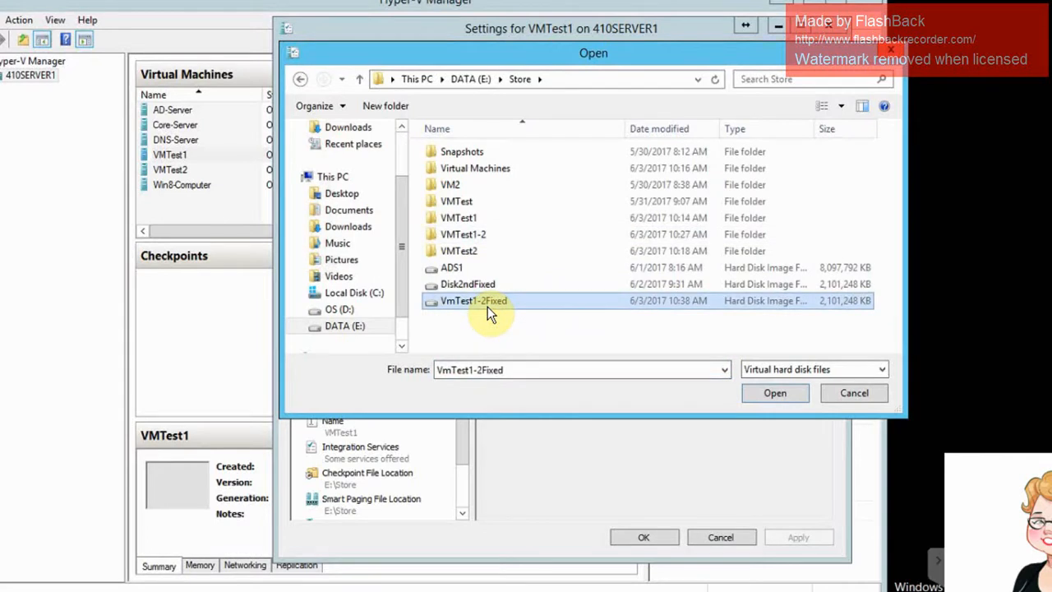
pyautogui.click(770, 394)
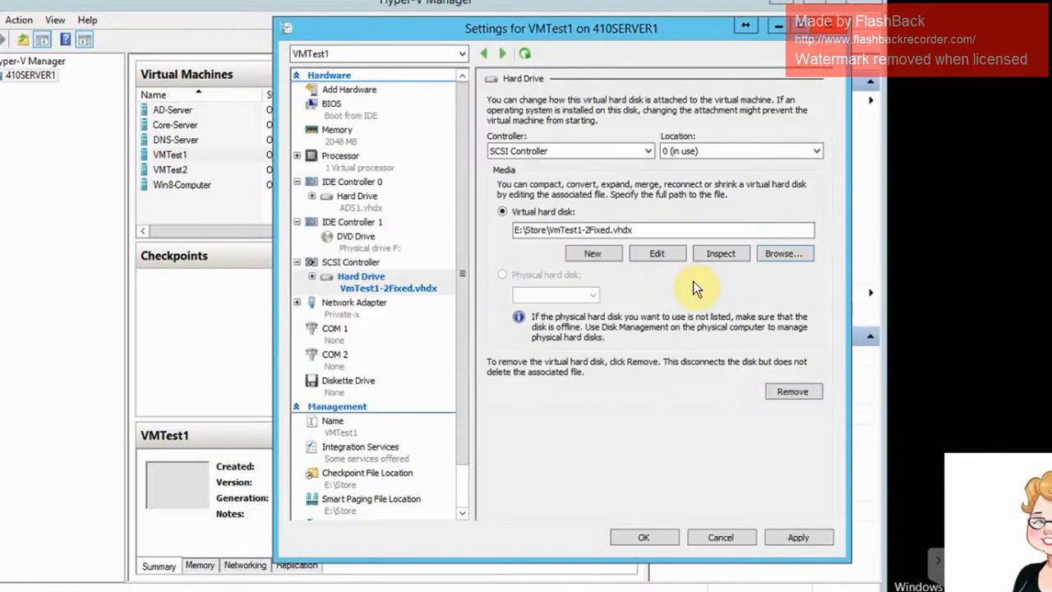
pyautogui.click(661, 532)
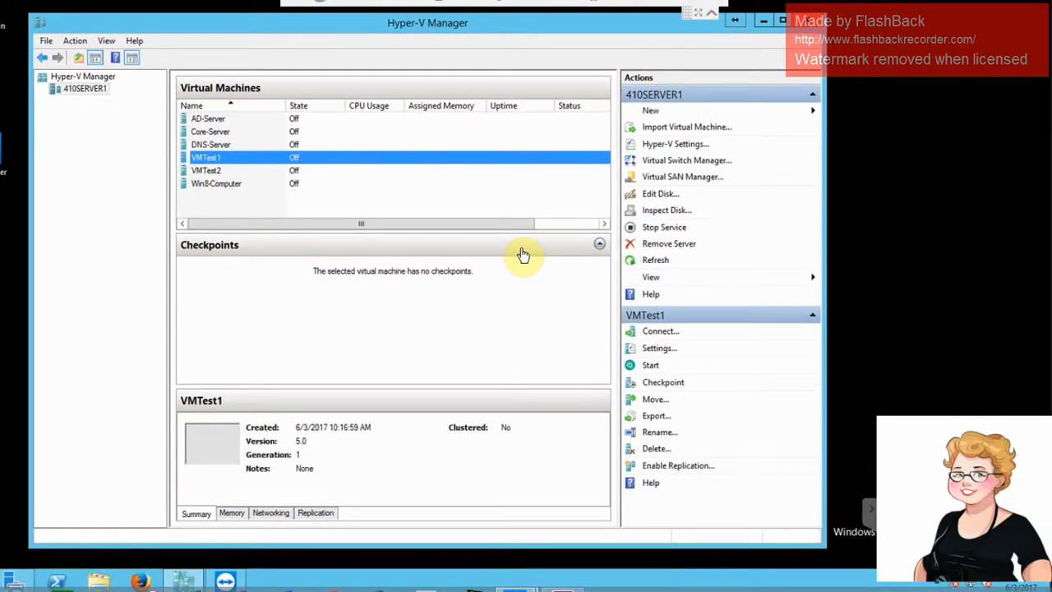
# Connect to VMTest1, start it, and sign in with the Administrator account's password
pyautogui.doubleClick(219, 160)
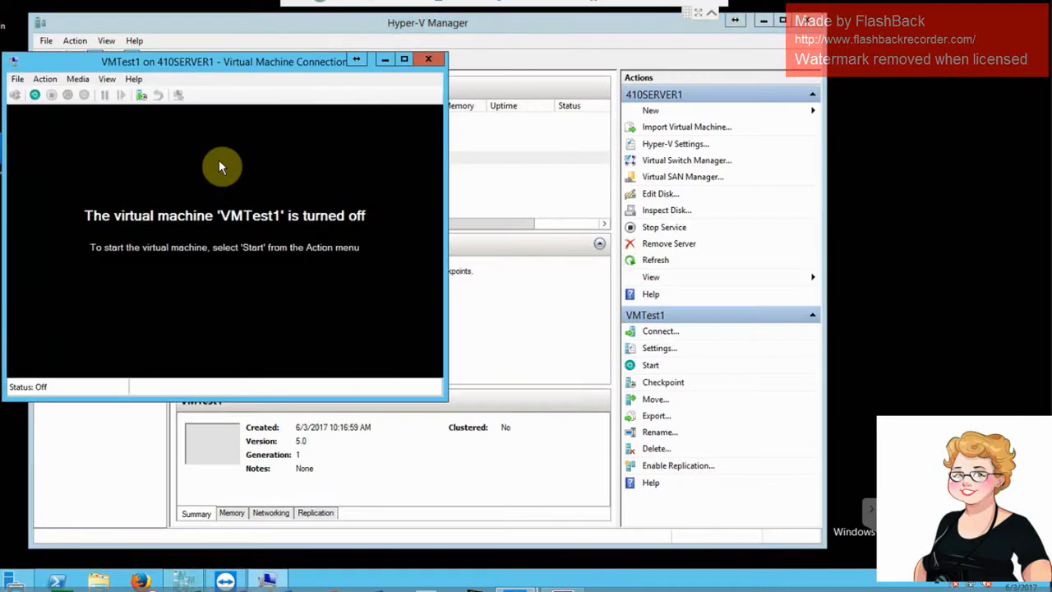
pyautogui.click(35, 95)
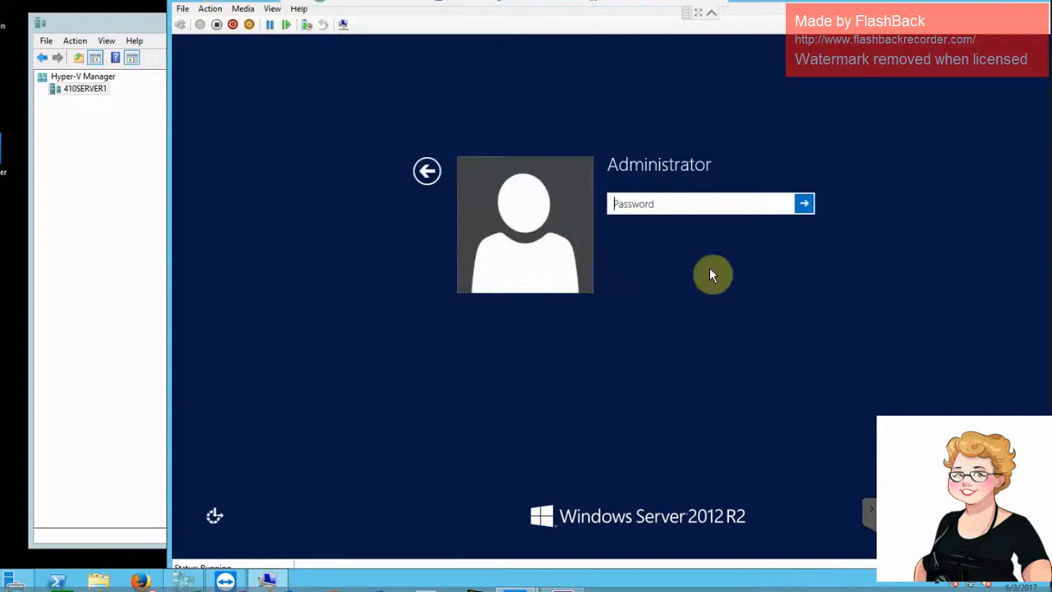
pyautogui.write('••••••••••')
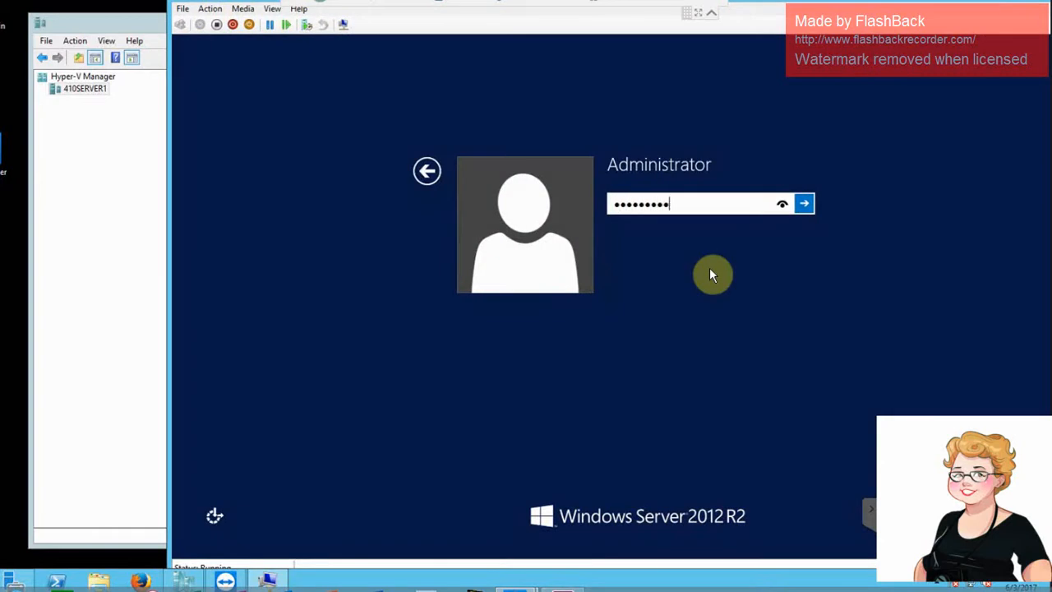
pyautogui.press('Return')
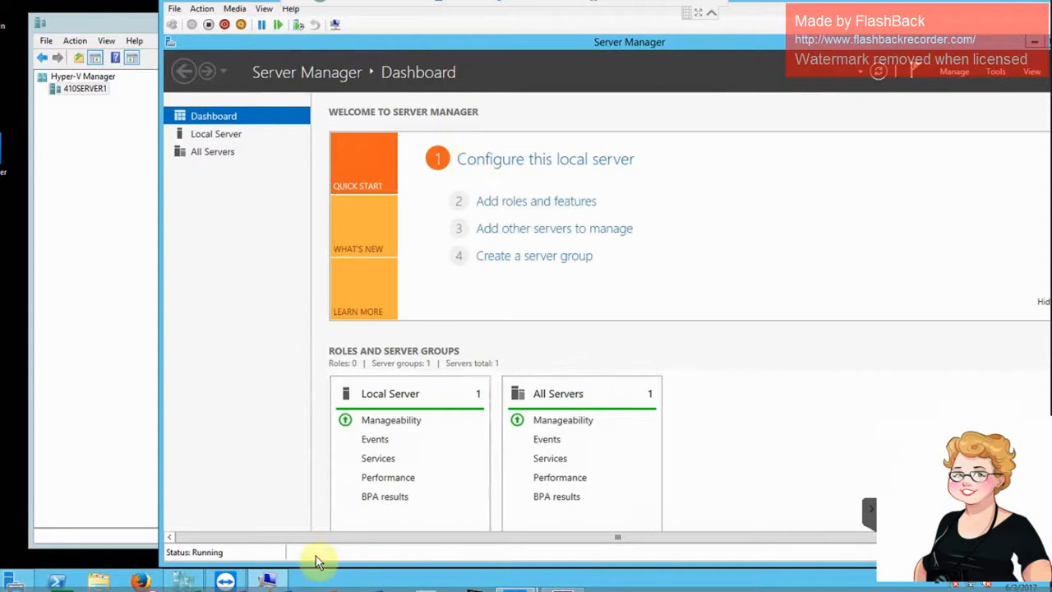
# Inside VMTest1, check New Volume (E:) and the contents of its New folder in File Explorer
pyautogui.click(1035, 42)
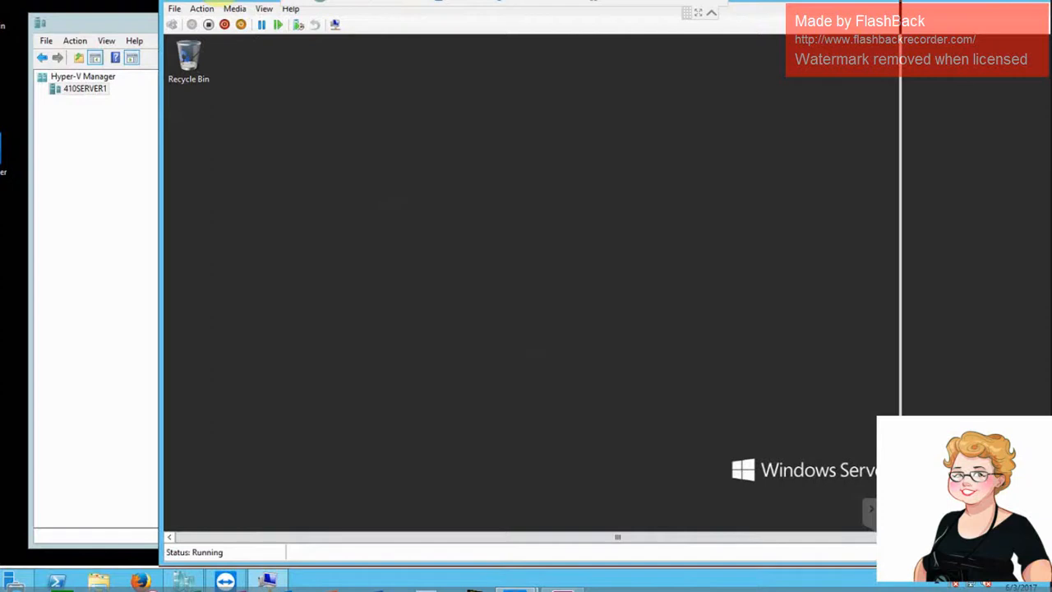
pyautogui.moveTo(221, 2); pyautogui.dragTo(216, 1)
pyautogui.click(96, 541)
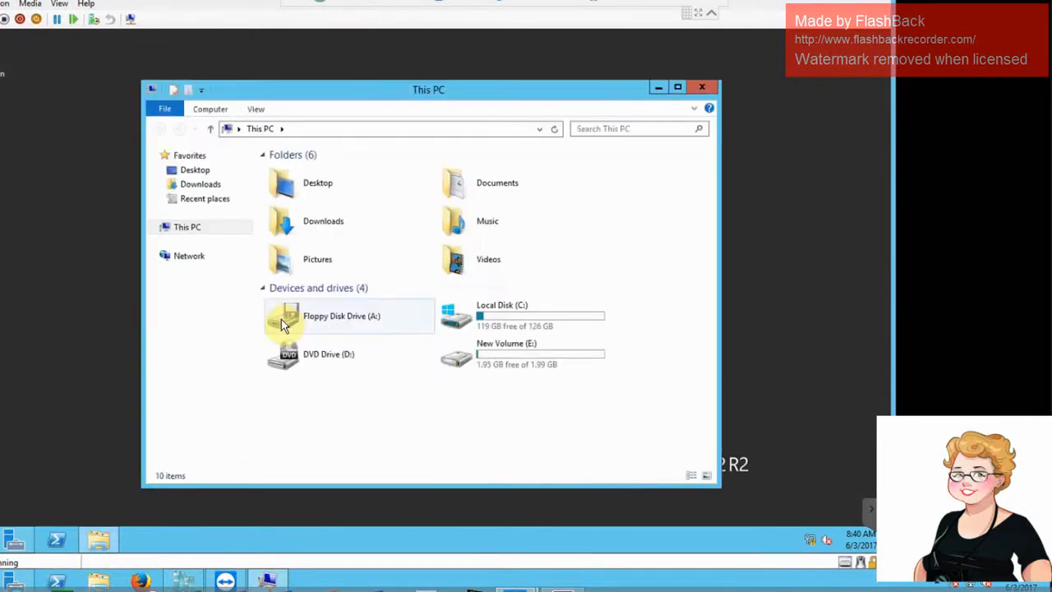
pyautogui.doubleClick(500, 355)
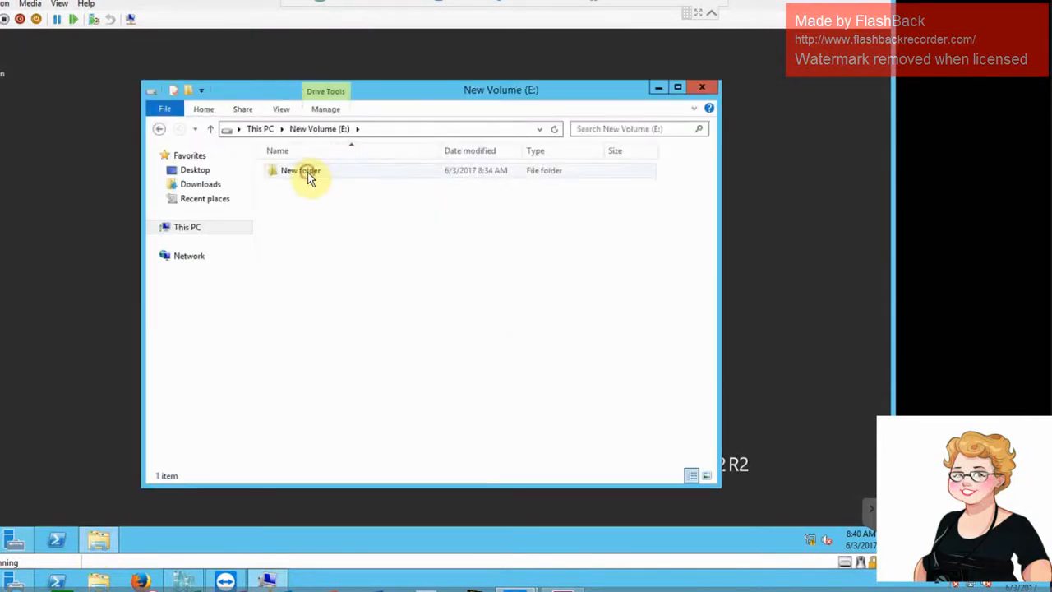
pyautogui.doubleClick(304, 171)
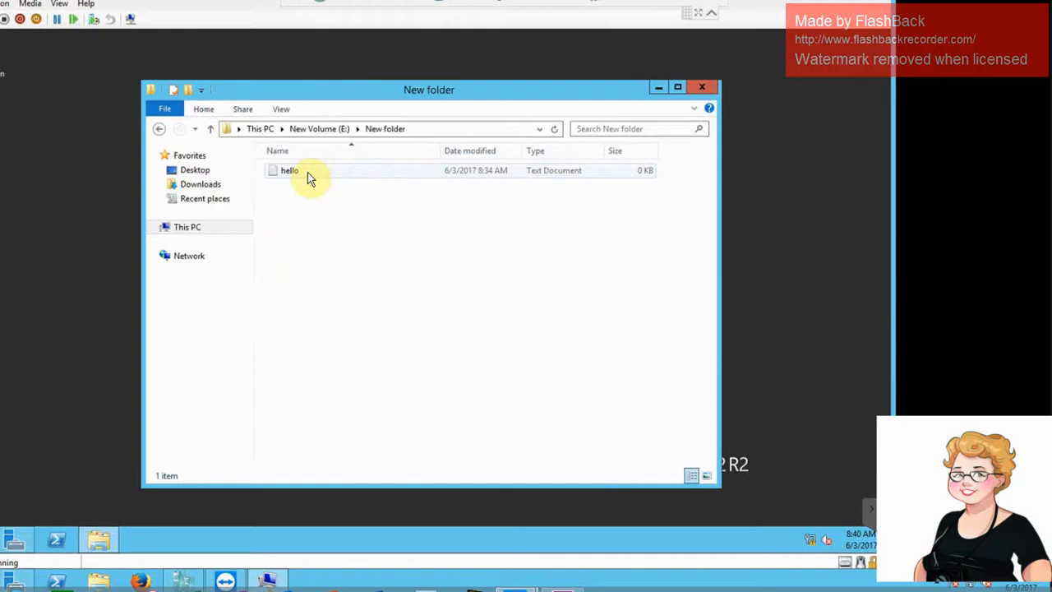
pyautogui.click(311, 130)
pyautogui.click(260, 129)
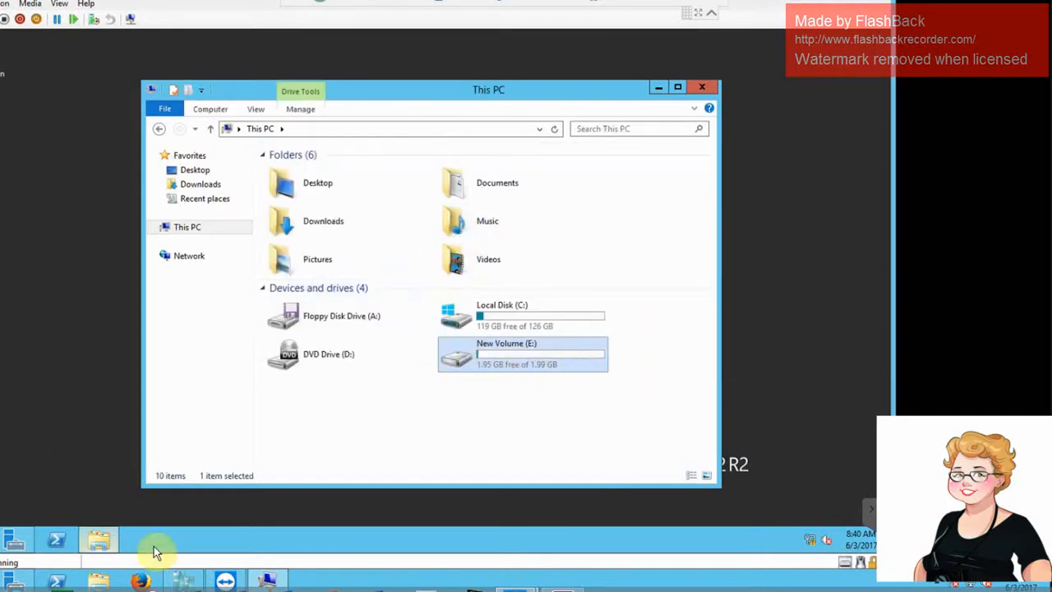
# On the host, open the Store folder on the DATA (E:) drive to examine the virtual disk files
pyautogui.click(99, 581)
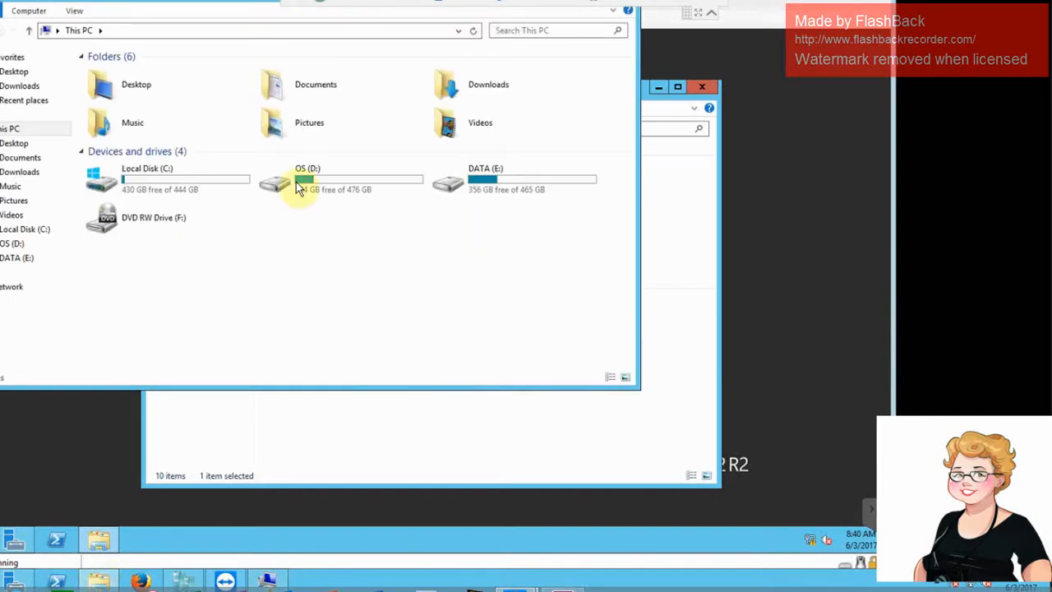
pyautogui.doubleClick(509, 177)
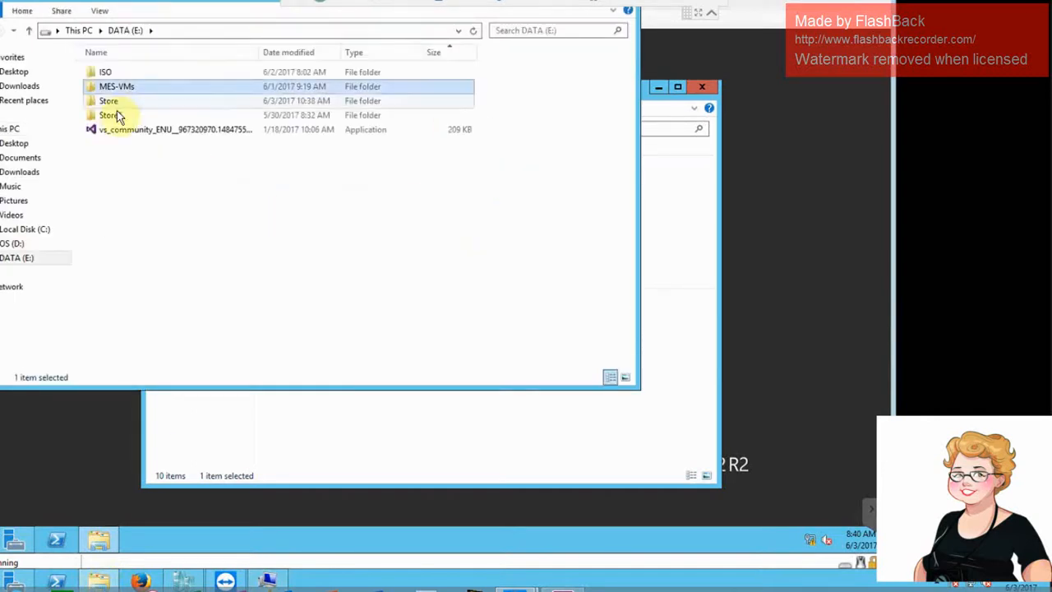
pyautogui.doubleClick(110, 102)
pyautogui.click(465, 142)
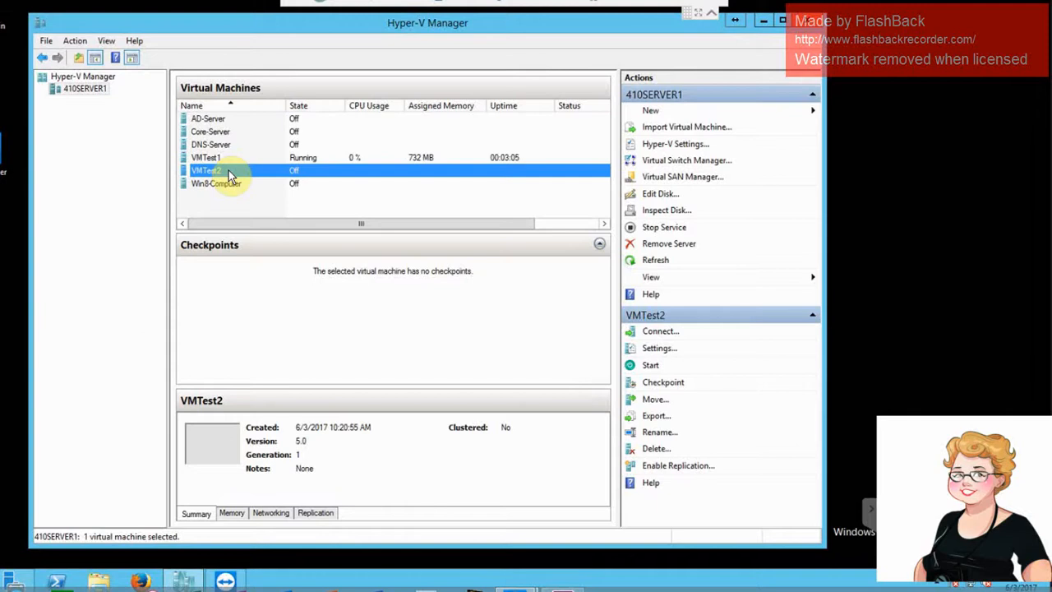
# In VMTest2's settings, try to add a hard drive using E:\Store\VMTest2\ADS1.vhdx to the SCSI controller
pyautogui.rightClick(217, 174)
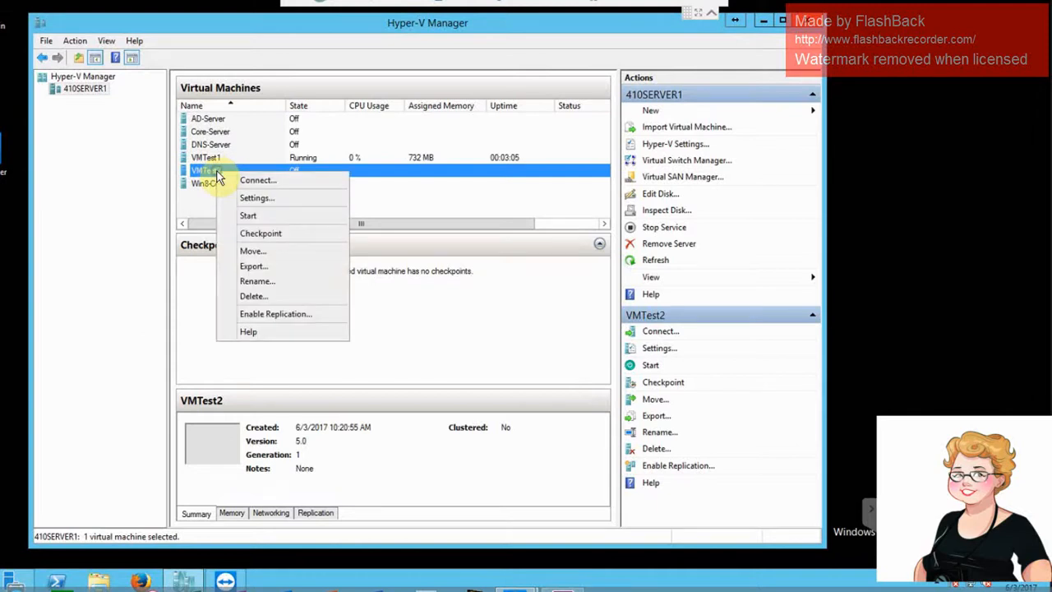
pyautogui.click(256, 197)
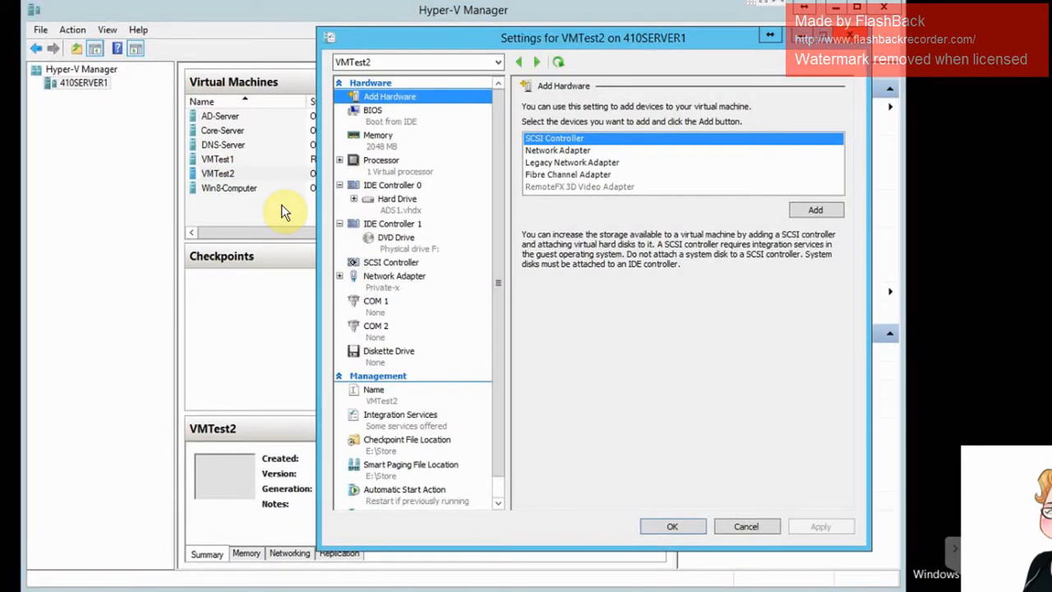
pyautogui.click(402, 262)
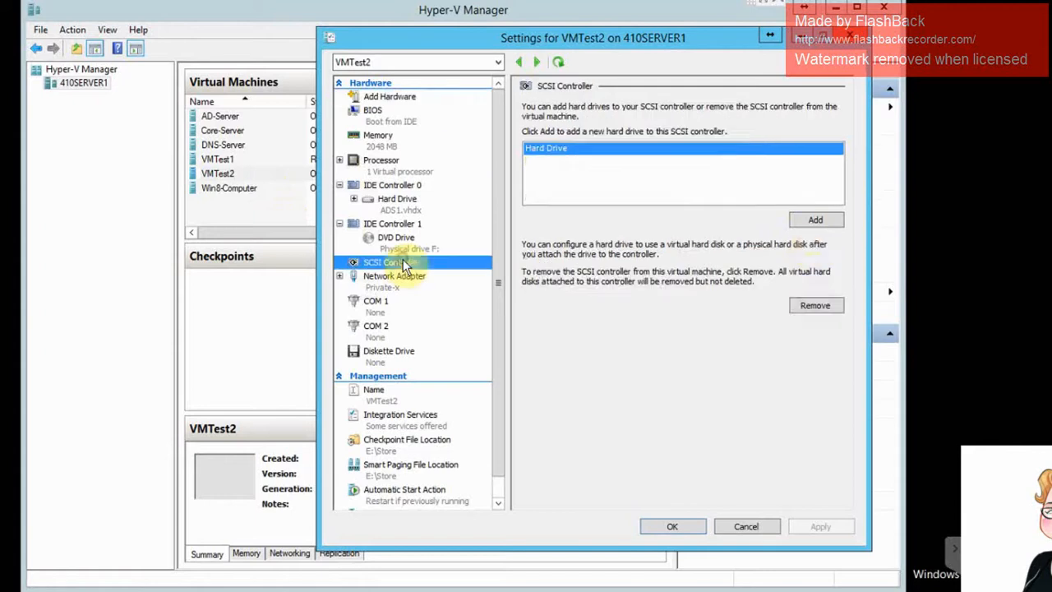
pyautogui.click(815, 220)
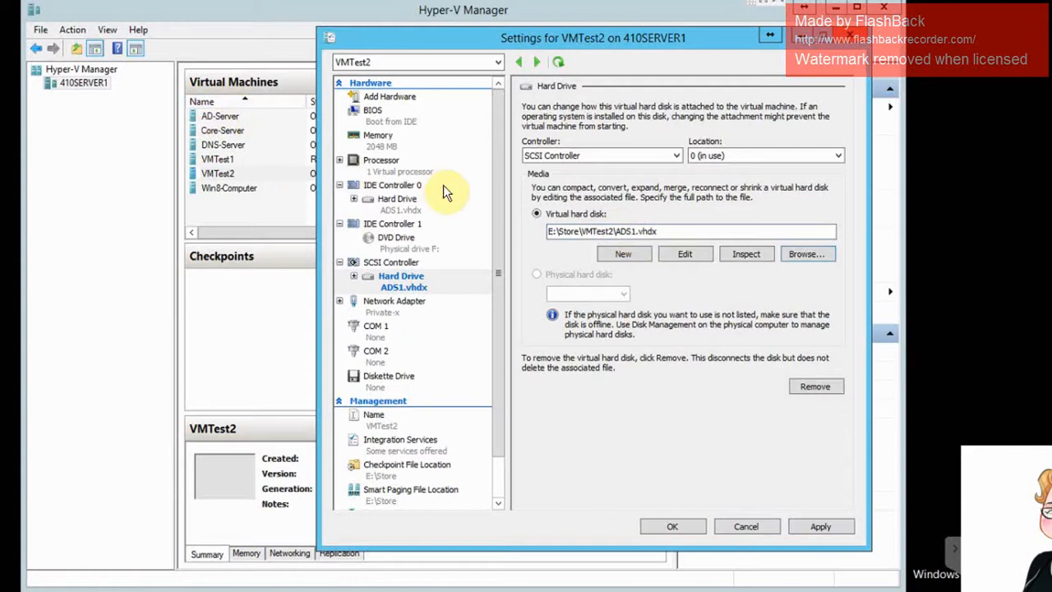
pyautogui.click(672, 527)
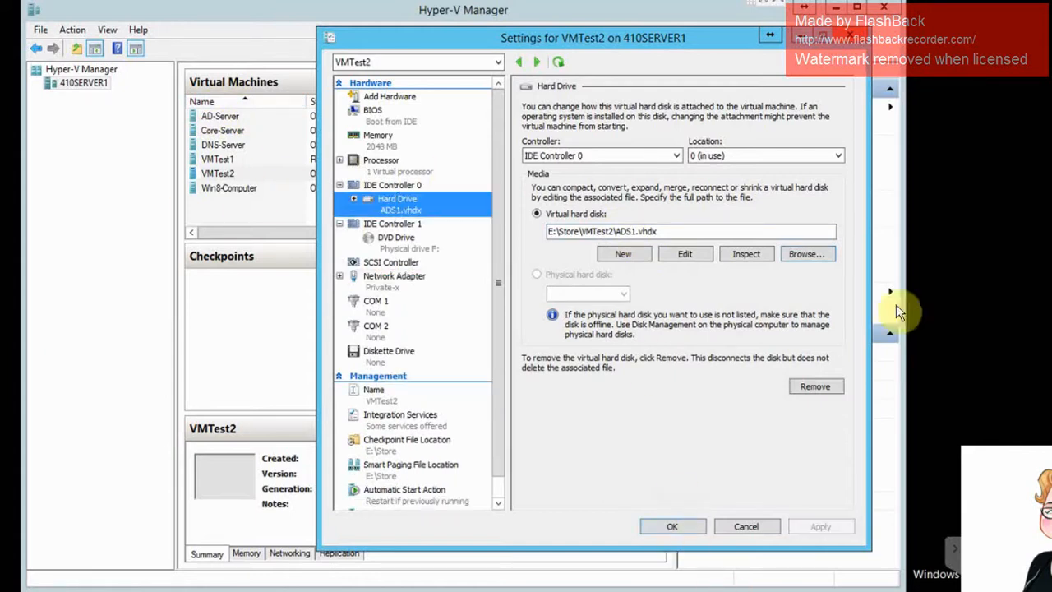
# Remove the ADS1.vhdx hard drive from VMTest2's IDE Controller 0 and save the settings
pyautogui.click(827, 387)
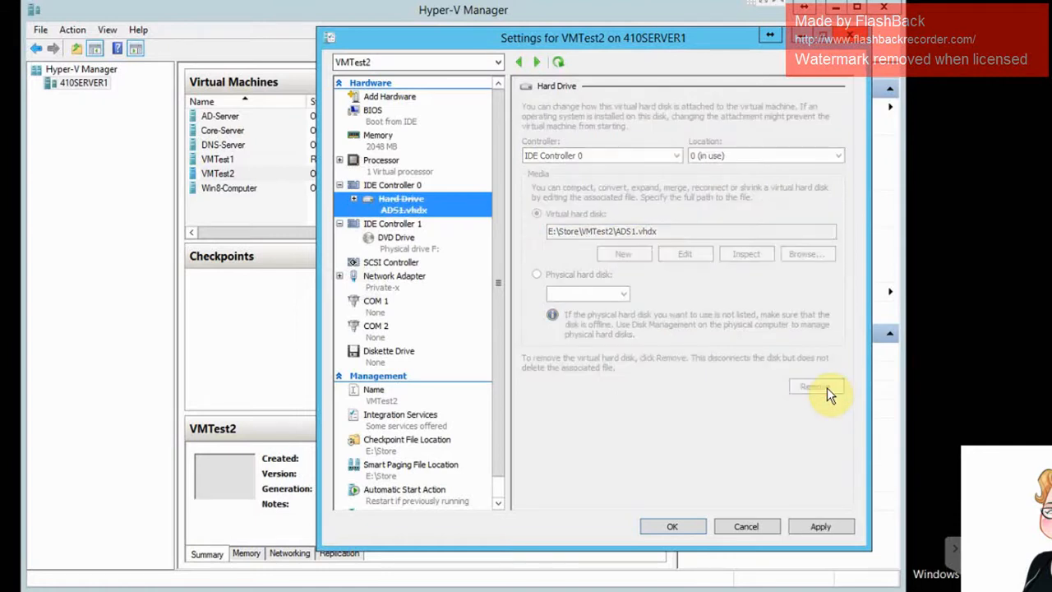
pyautogui.click(670, 529)
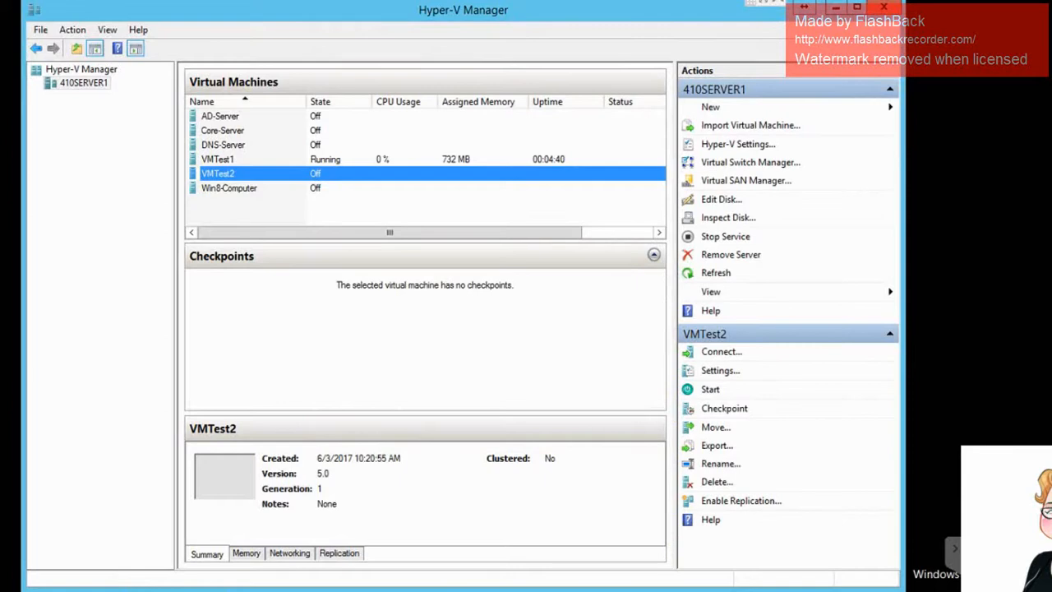
# In File Explorer, rename the ADS1 hard disk image in E:\Store\VMTest2 as VMParent
pyautogui.press('super+e')
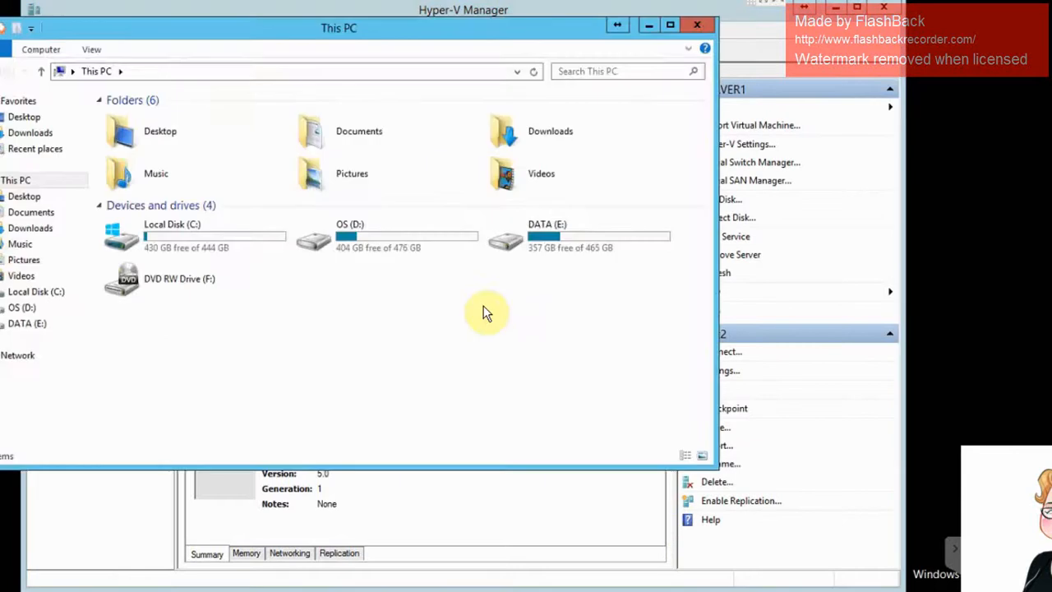
pyautogui.doubleClick(571, 242)
pyautogui.click(134, 153)
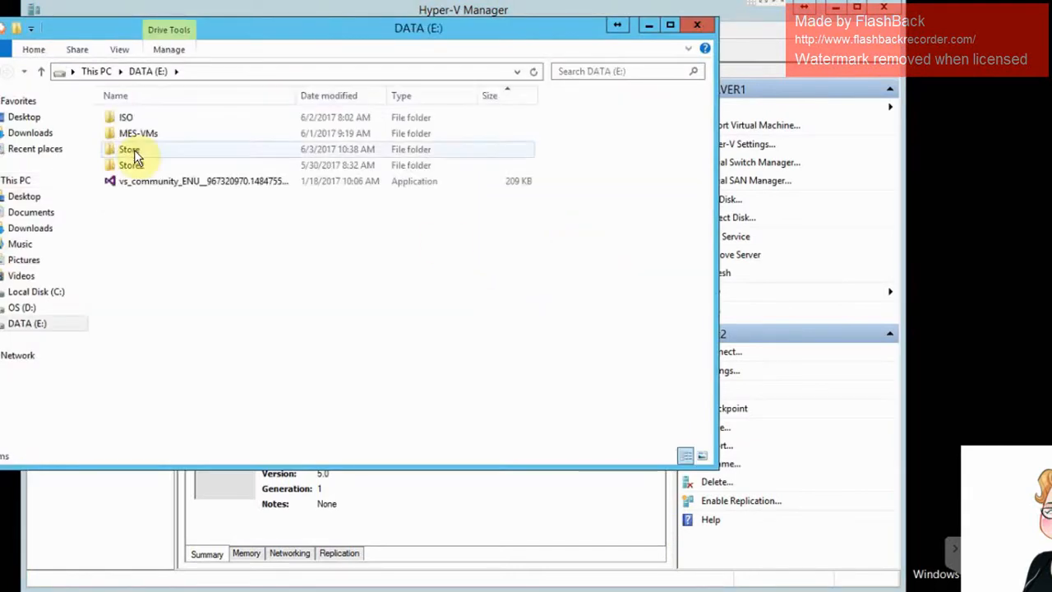
pyautogui.doubleClick(134, 150)
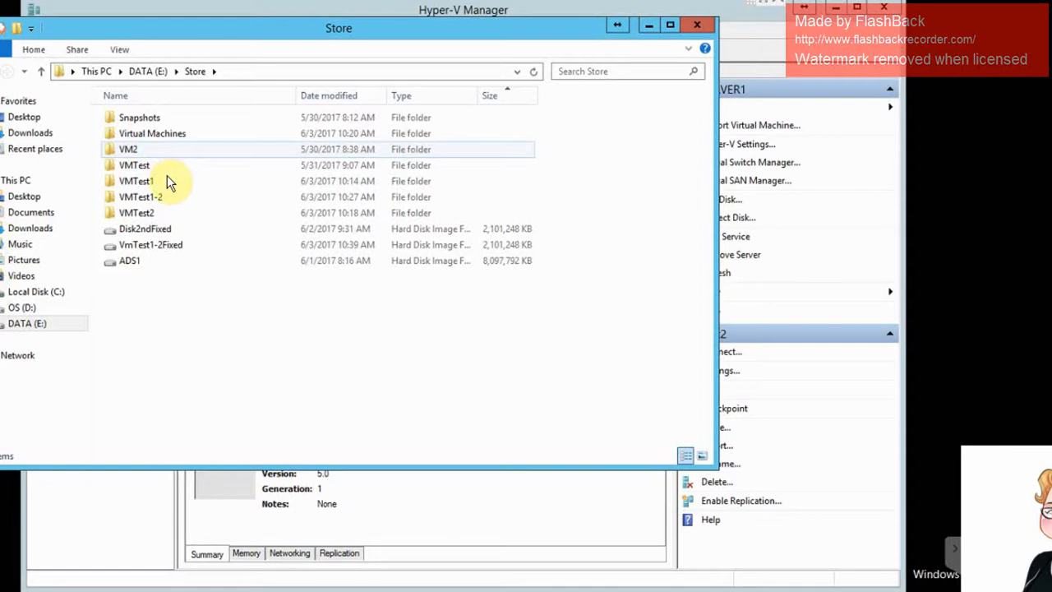
pyautogui.doubleClick(137, 212)
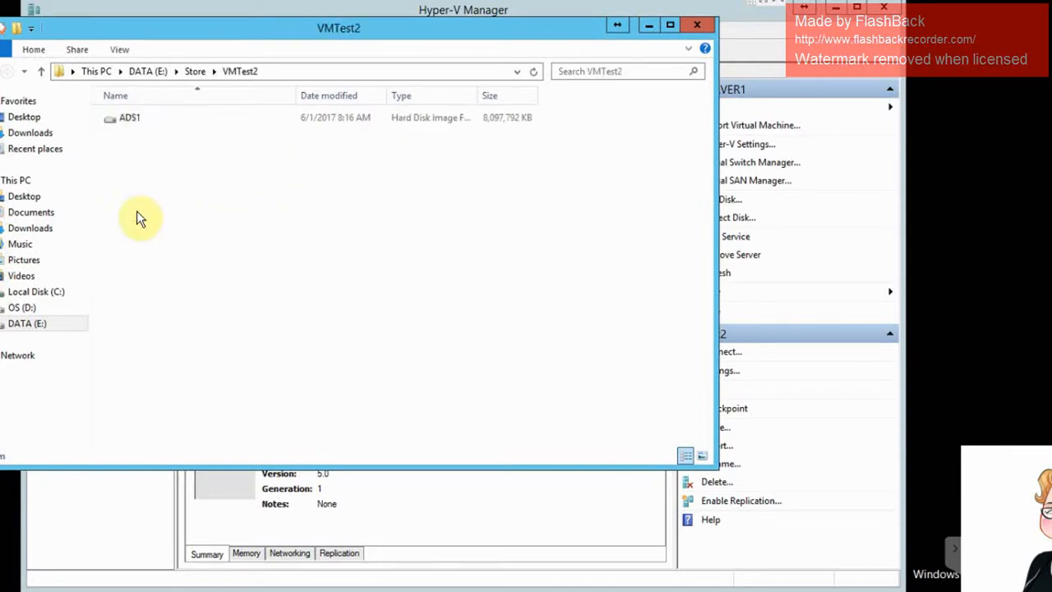
pyautogui.click(140, 117)
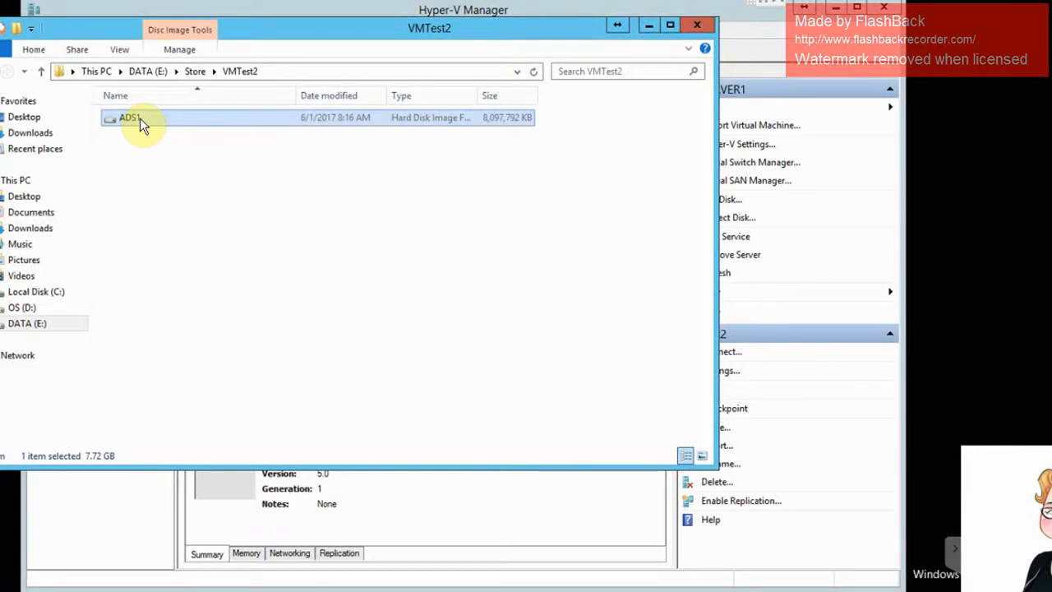
pyautogui.rightClick(235, 162)
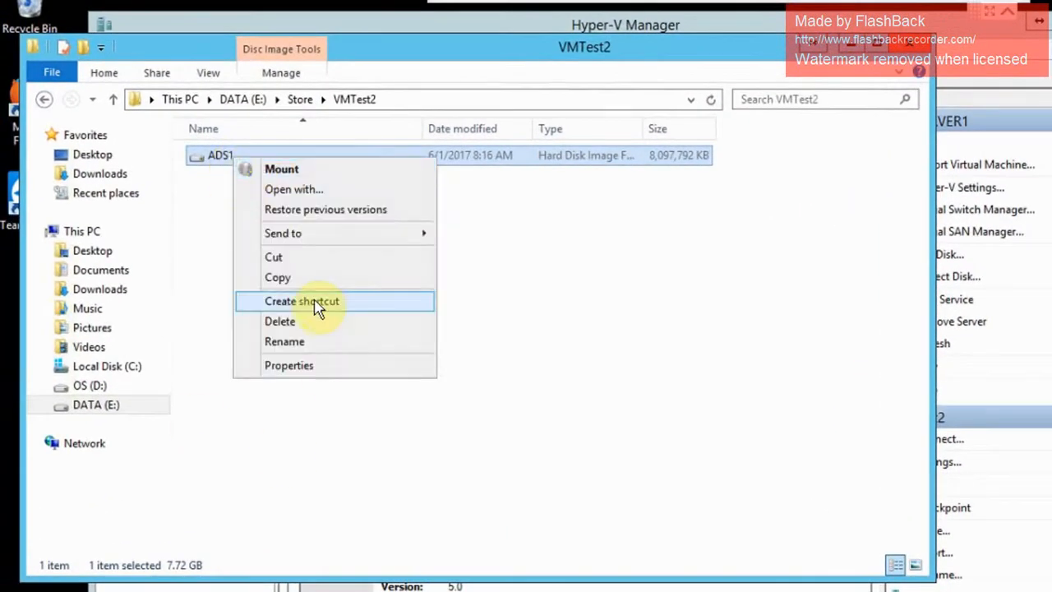
pyautogui.click(298, 342)
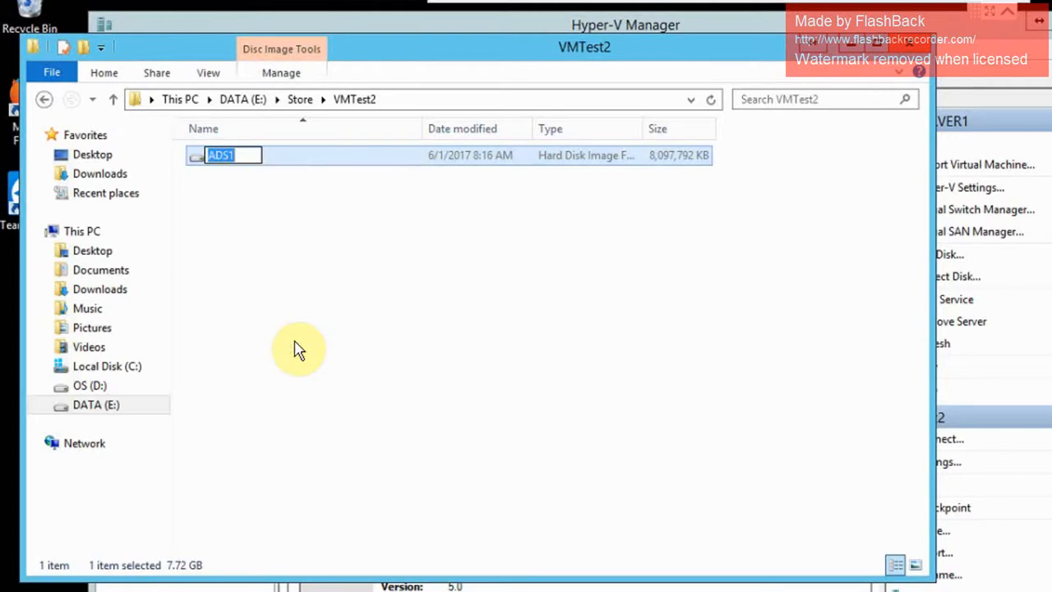
pyautogui.write('VM')
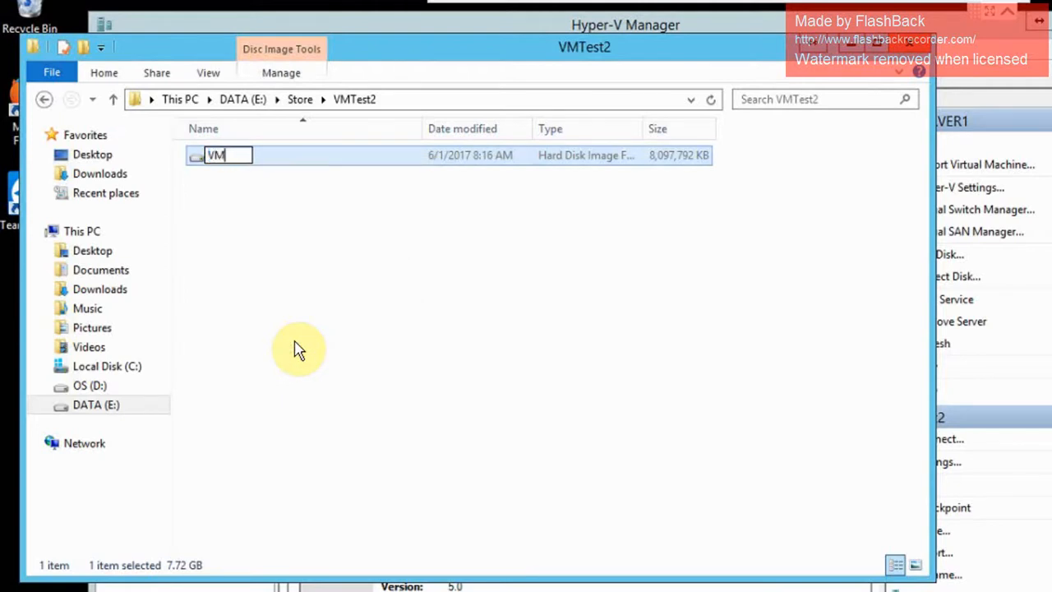
pyautogui.write('Parent')
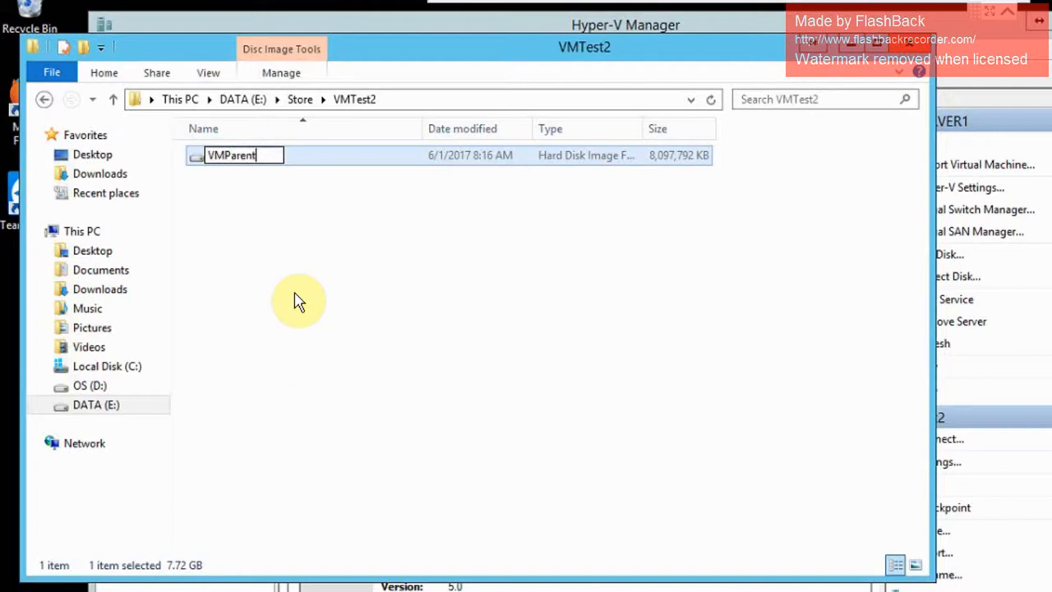
pyautogui.click(293, 288)
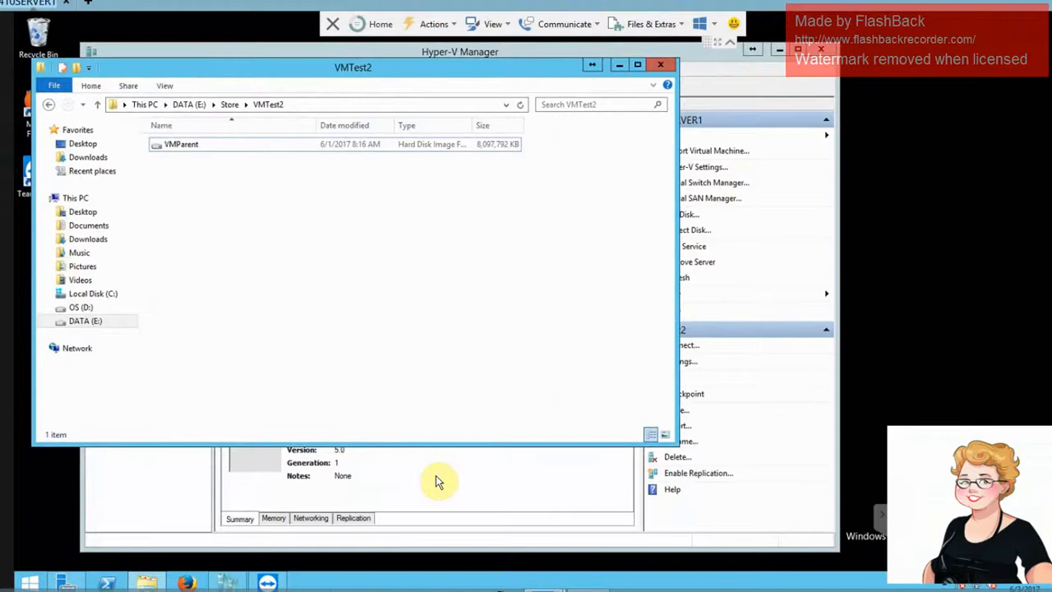
# Back in Hyper-V Manager, start a new virtual hard disk with the VHDX format and the Differencing type
pyautogui.click(437, 483)
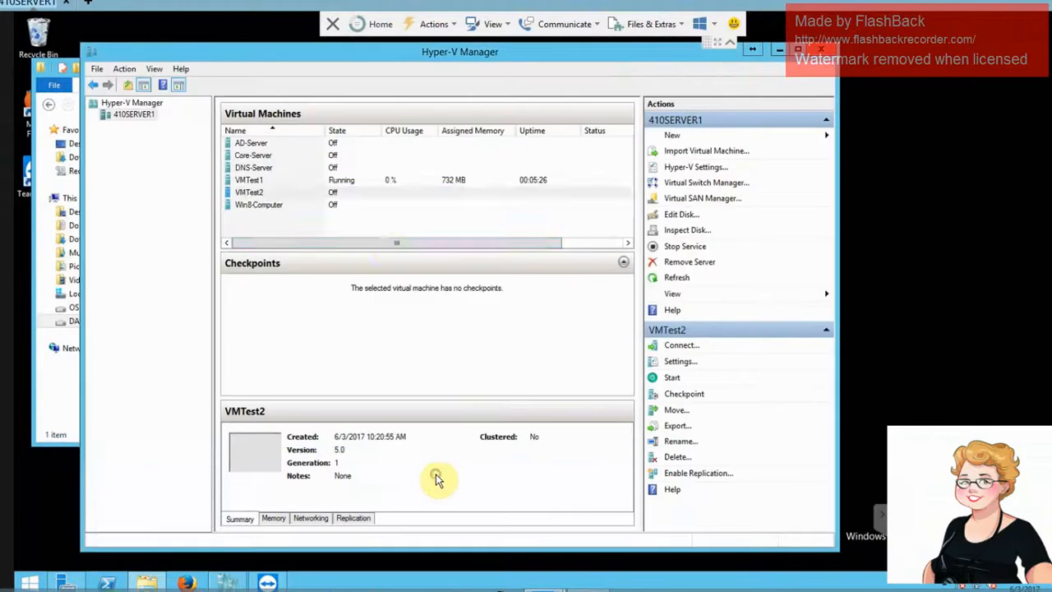
pyautogui.click(724, 135)
pyautogui.click(867, 156)
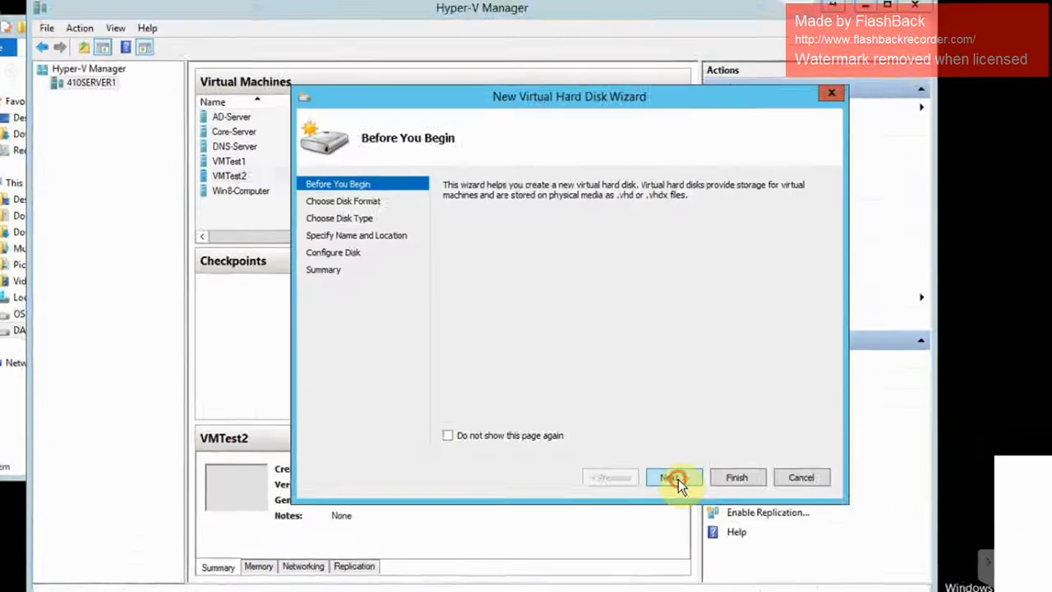
pyautogui.click(679, 479)
pyautogui.click(740, 518)
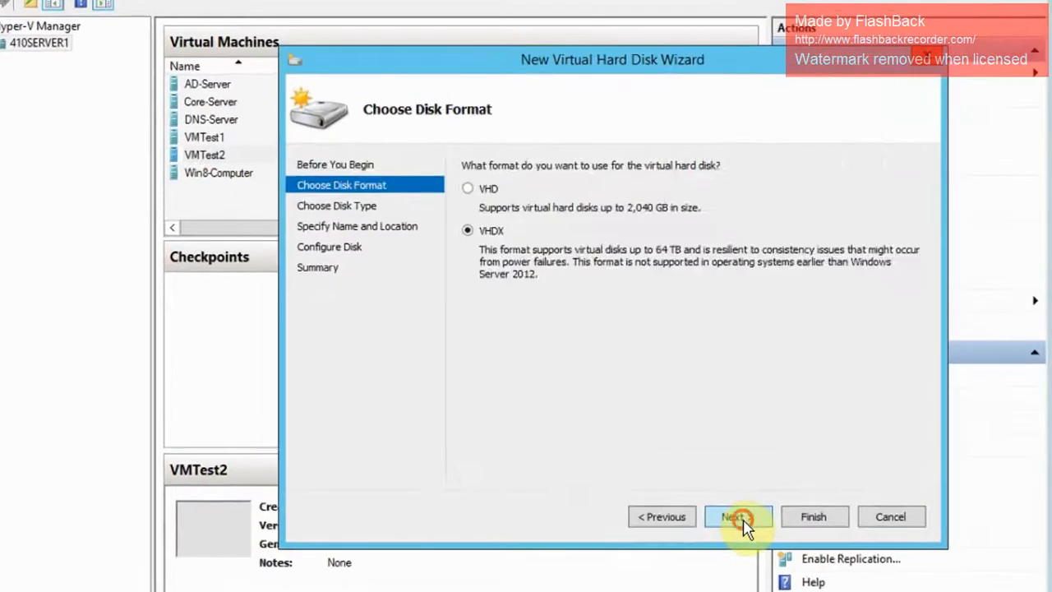
pyautogui.click(740, 518)
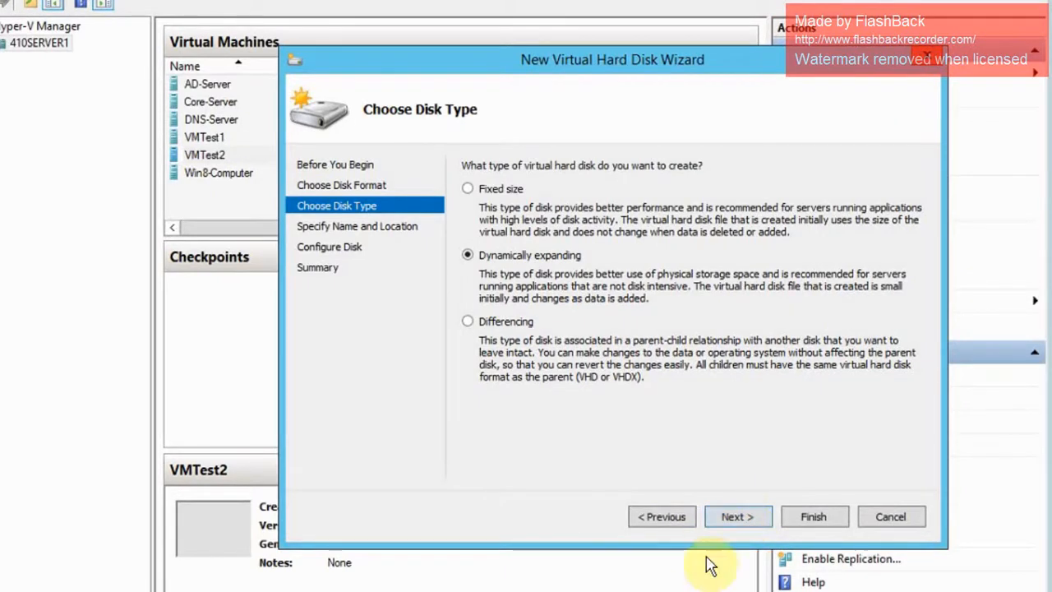
pyautogui.click(468, 322)
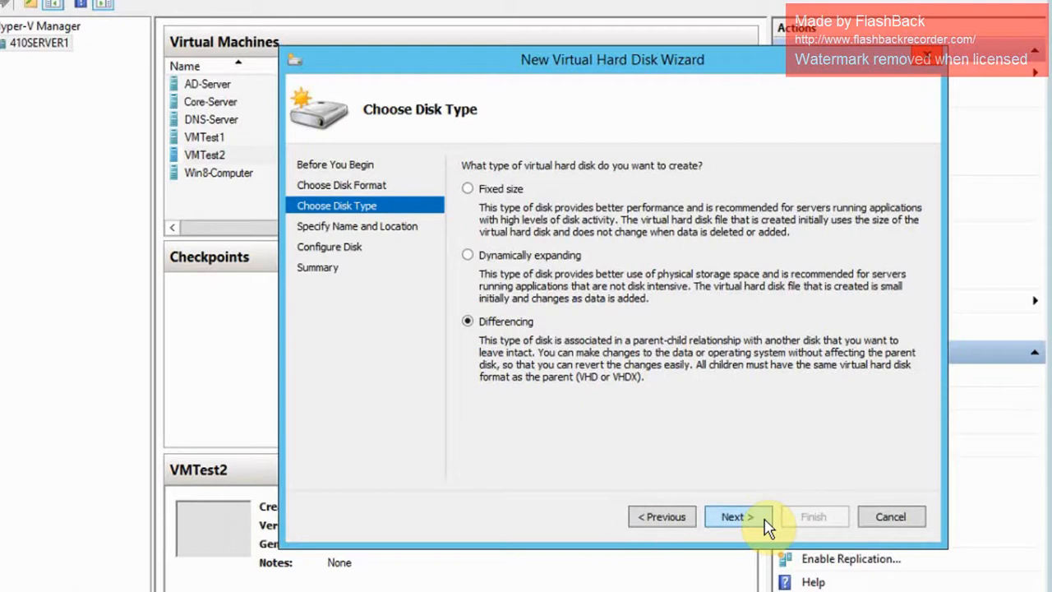
pyautogui.click(743, 519)
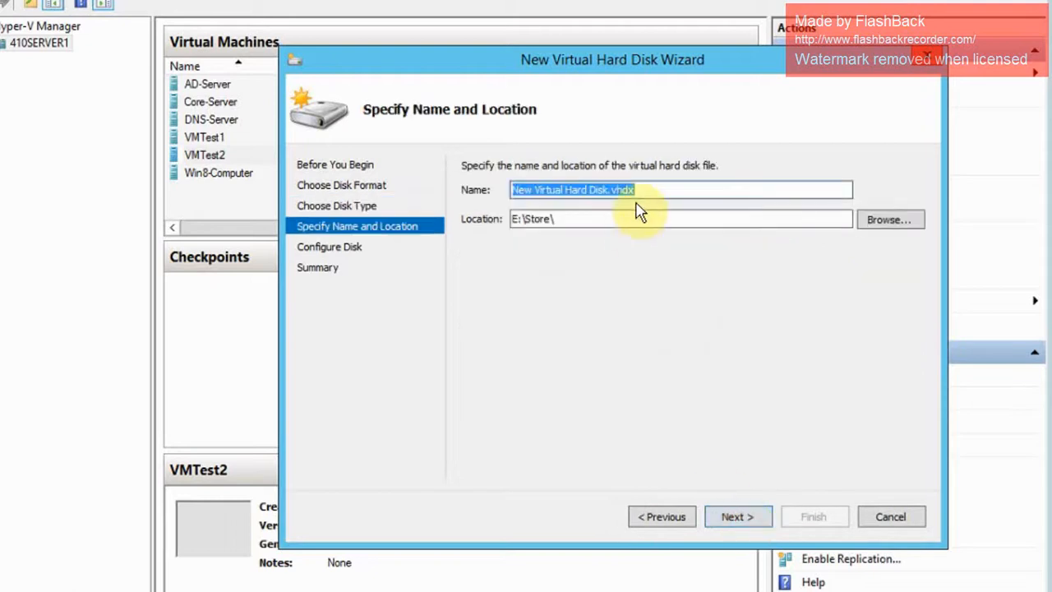
# Name the differencing disk VMTest2Diff.vhdx and set its location to E:\Store\VMTest2Diff
pyautogui.click(589, 190)
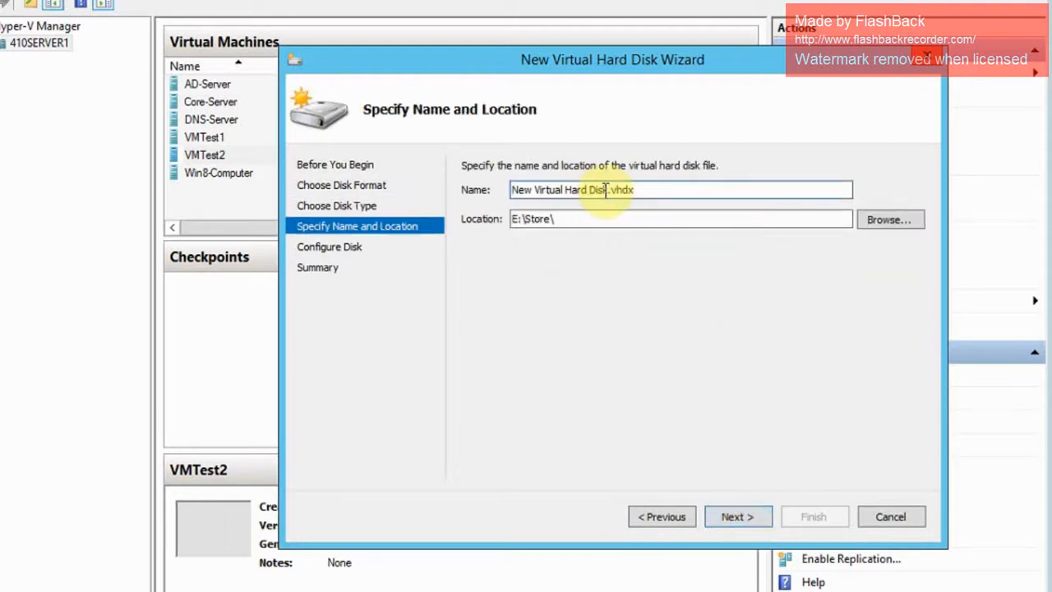
pyautogui.hotkey('shift', 'Home')
pyautogui.press('BackSpace')
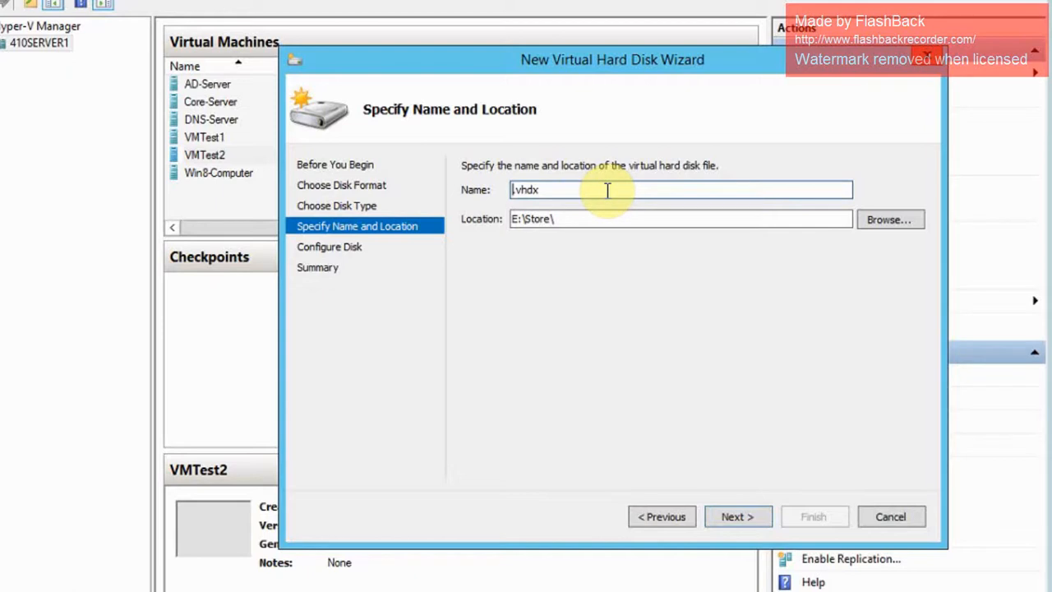
pyautogui.write('VMTest')
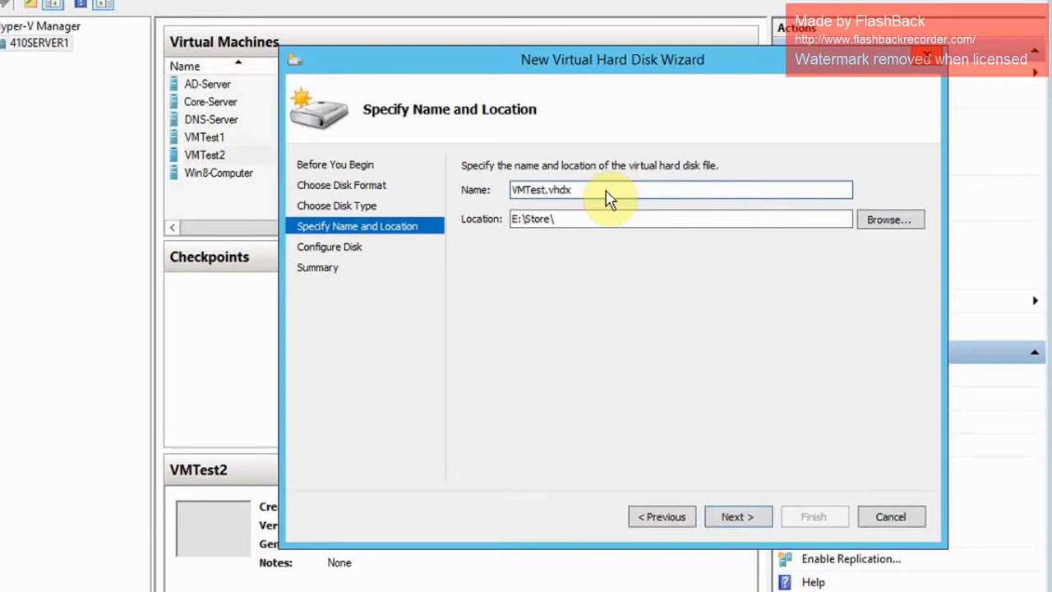
pyautogui.write('2Diff')
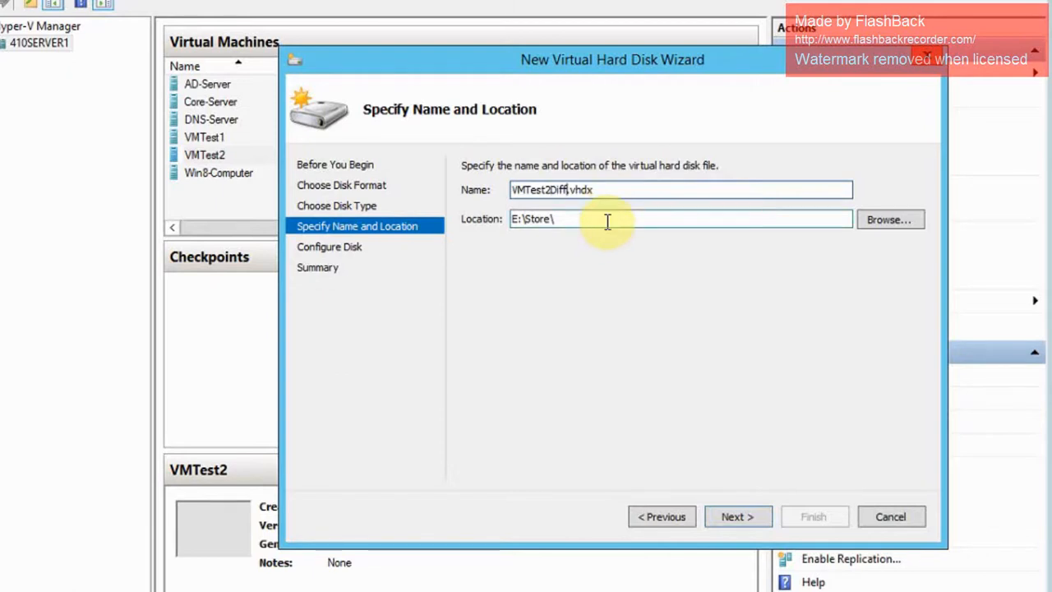
pyautogui.click(608, 220)
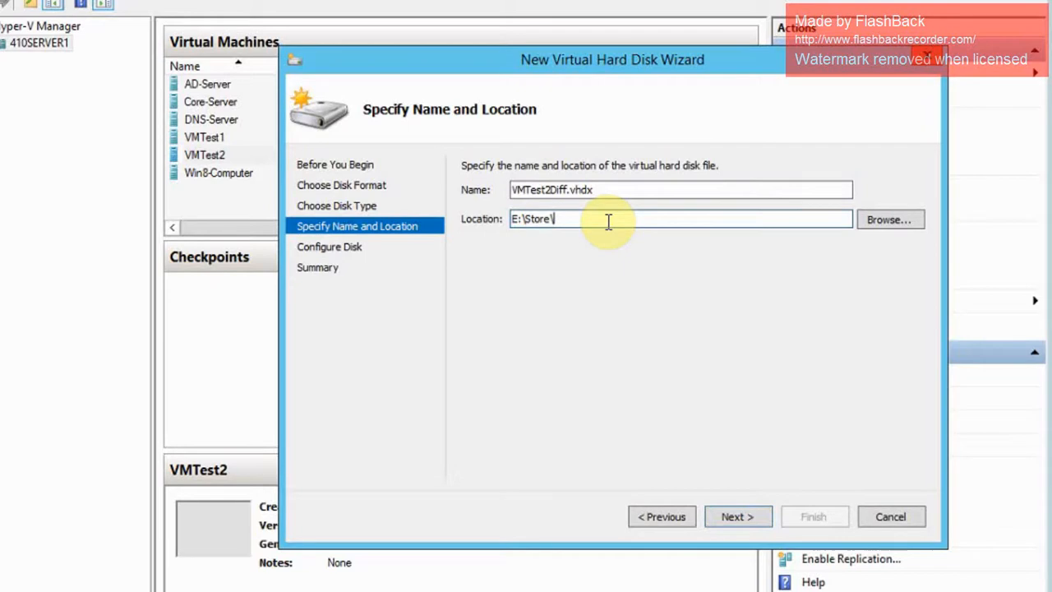
pyautogui.write('V')
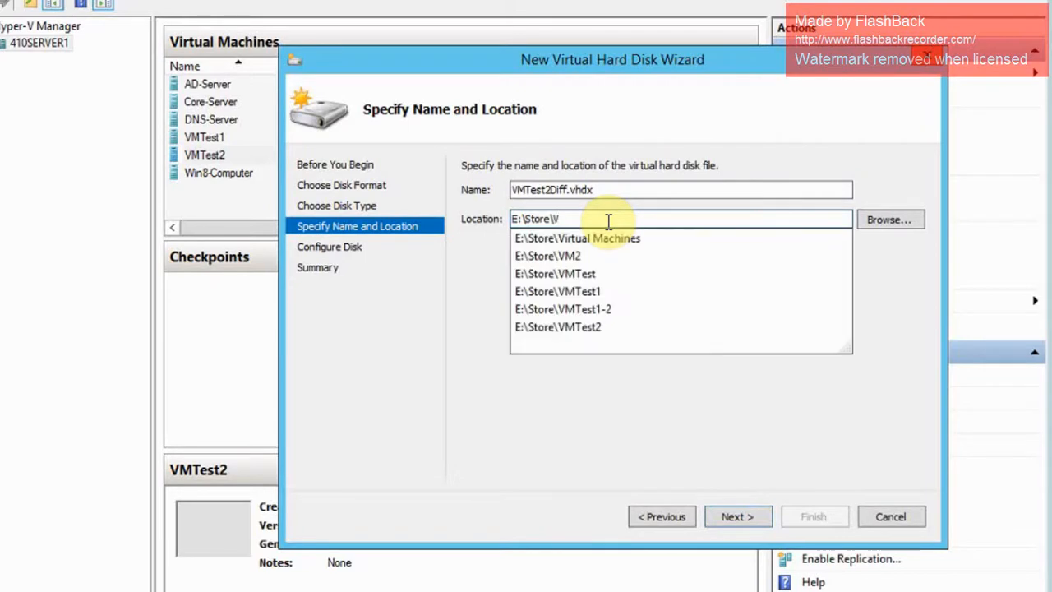
pyautogui.write('MTes')
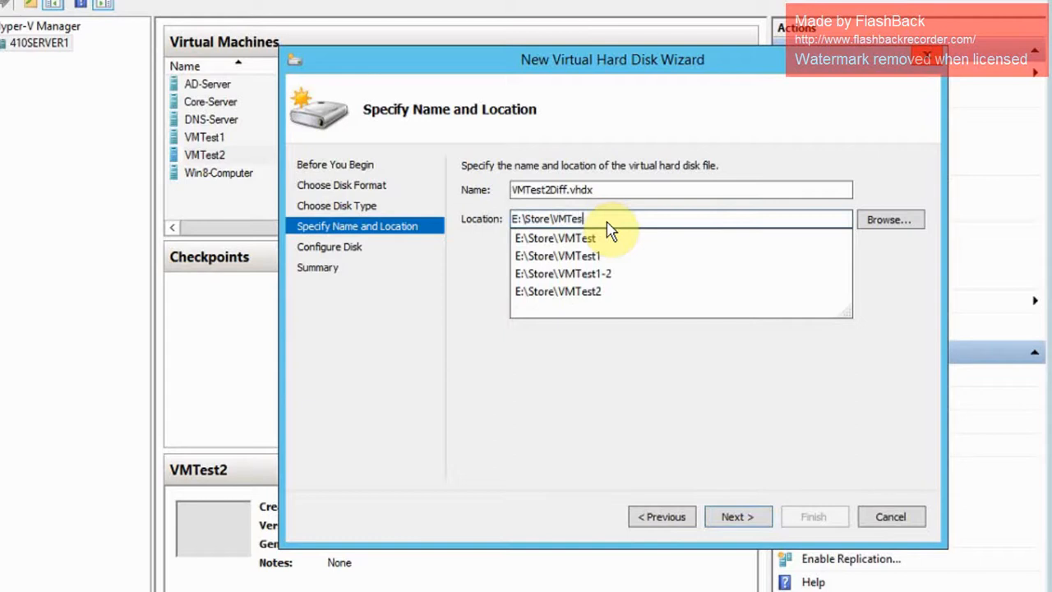
pyautogui.write('t2Diff')
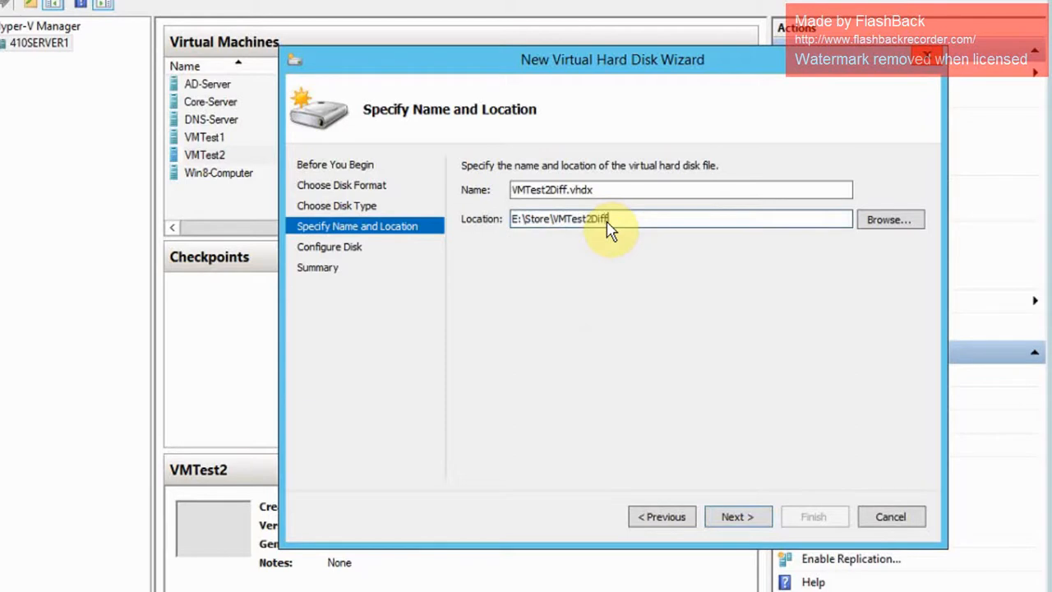
pyautogui.click(736, 516)
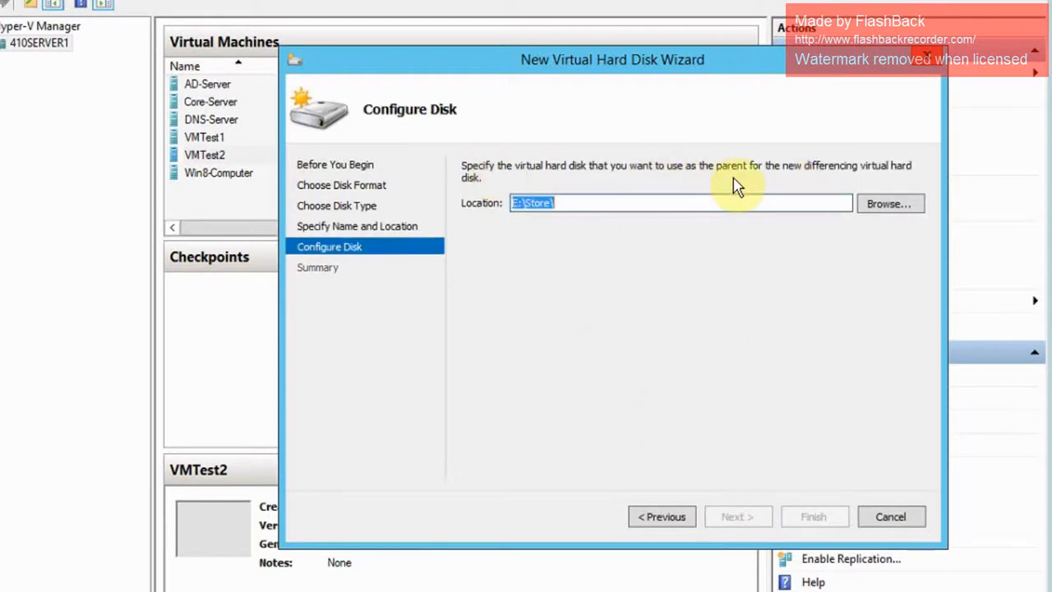
# Choose VMParent in E:\Store\VMTest2 as the parent disk and create the differencing disk
pyautogui.click(908, 206)
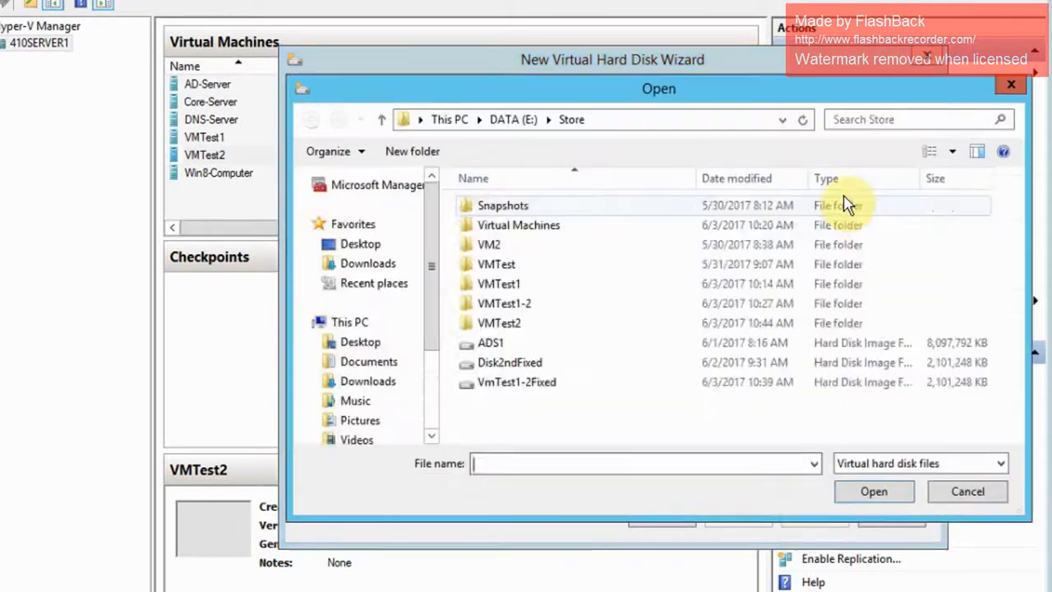
pyautogui.doubleClick(494, 319)
pyautogui.click(504, 208)
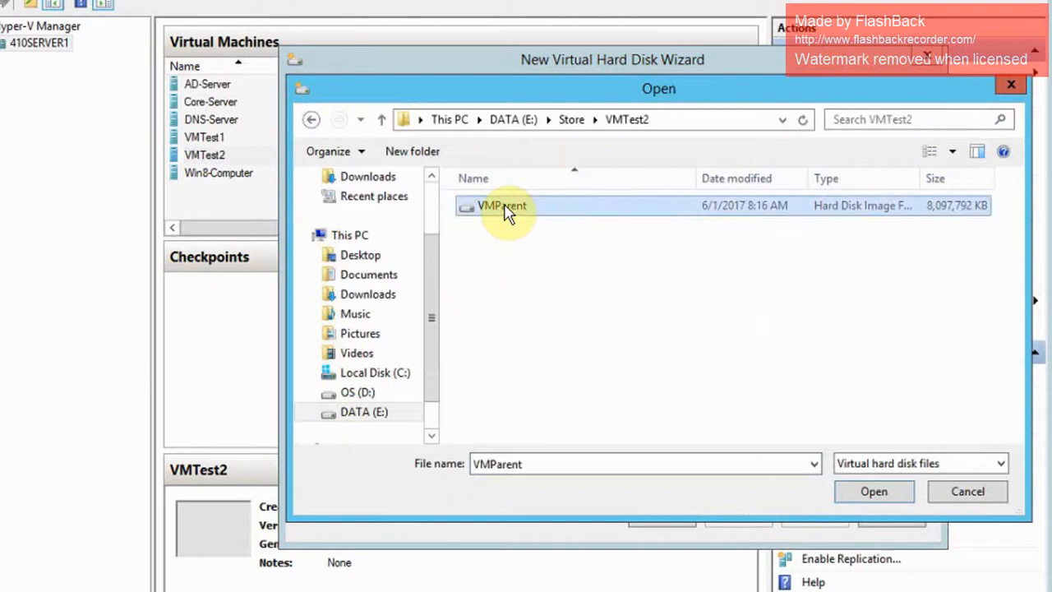
pyautogui.click(874, 492)
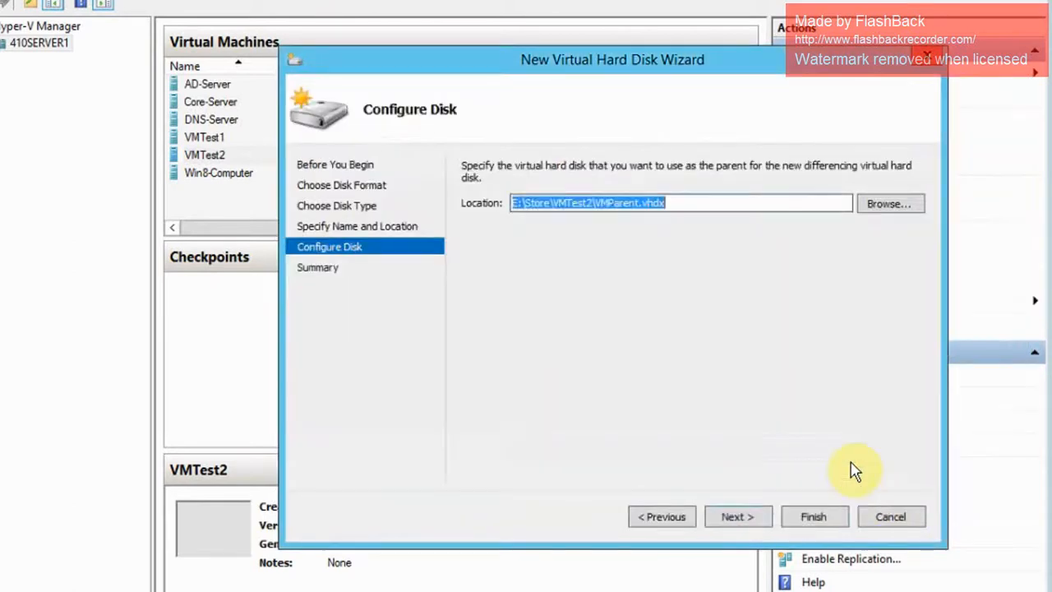
pyautogui.click(747, 520)
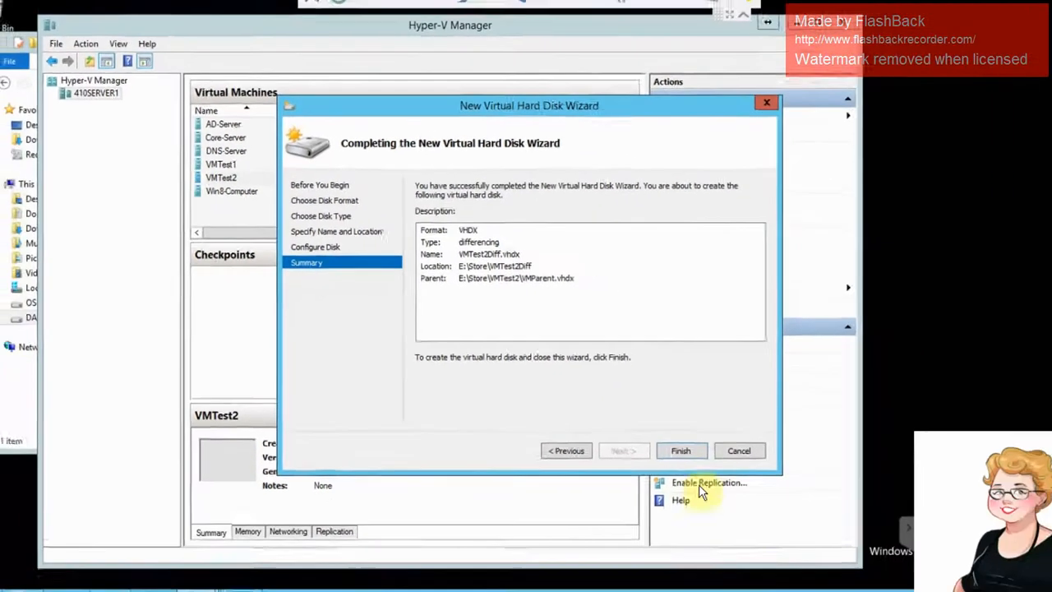
pyautogui.click(814, 518)
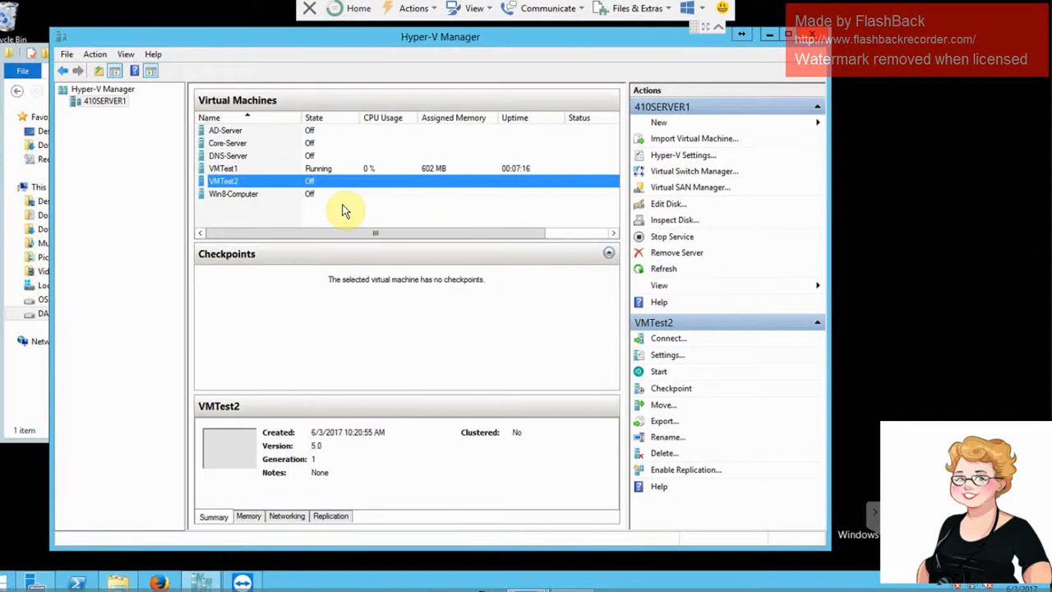
# Start another new virtual hard disk on 410SERVER1 with the VHDX format and the Differencing type
pyautogui.click(352, 215)
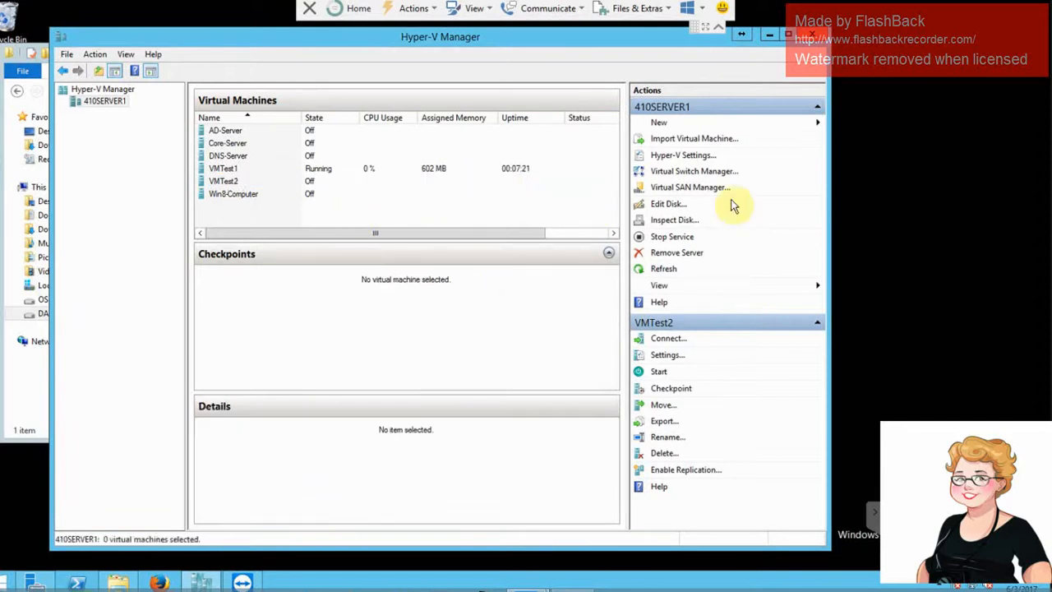
pyautogui.click(730, 126)
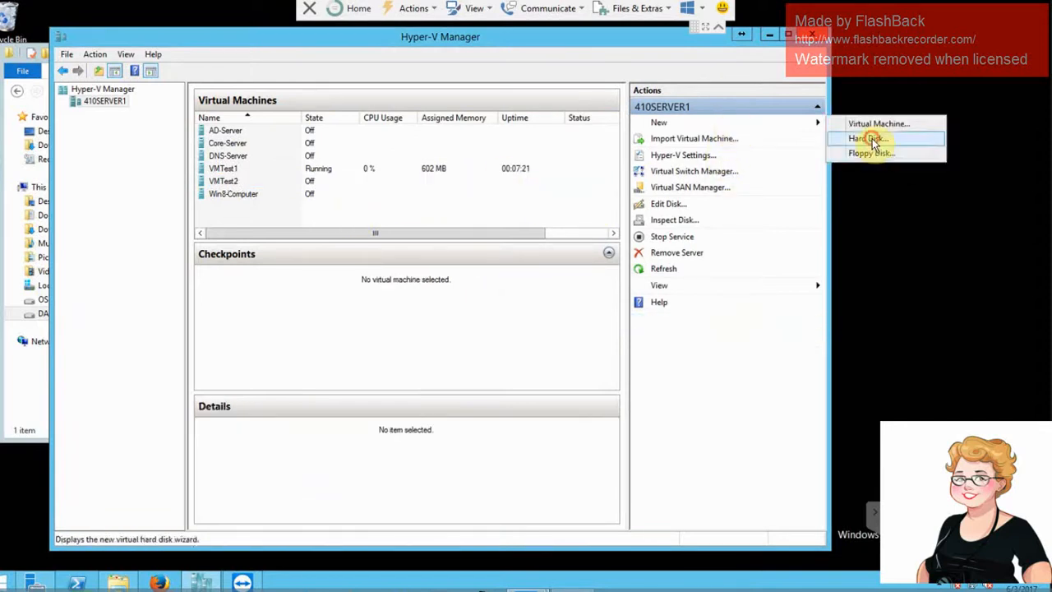
pyautogui.click(874, 142)
pyautogui.click(602, 439)
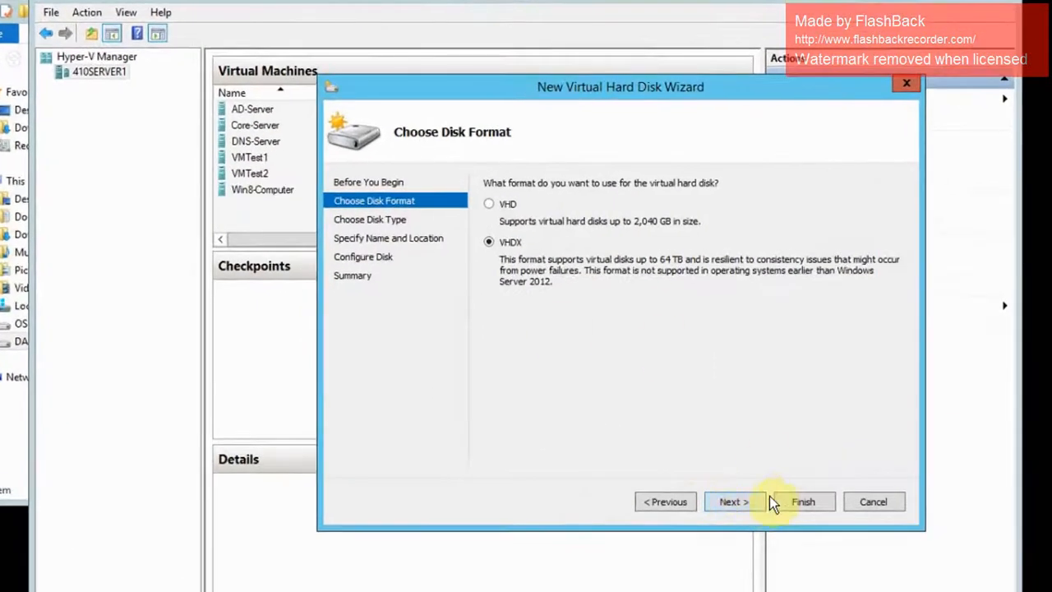
pyautogui.click(734, 501)
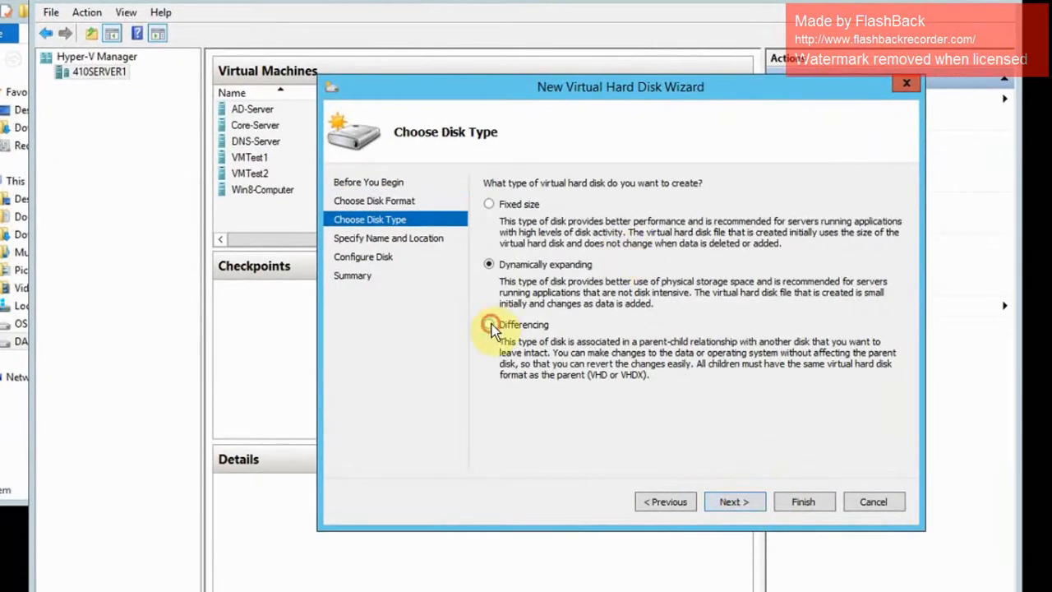
pyautogui.click(734, 501)
# Name the second differencing disk VMTest3Diff.vhdx and set its location to E:\Store\VMTest3Diff
pyautogui.moveTo(618, 206); pyautogui.dragTo(497, 195)
pyautogui.write('VMTest3')
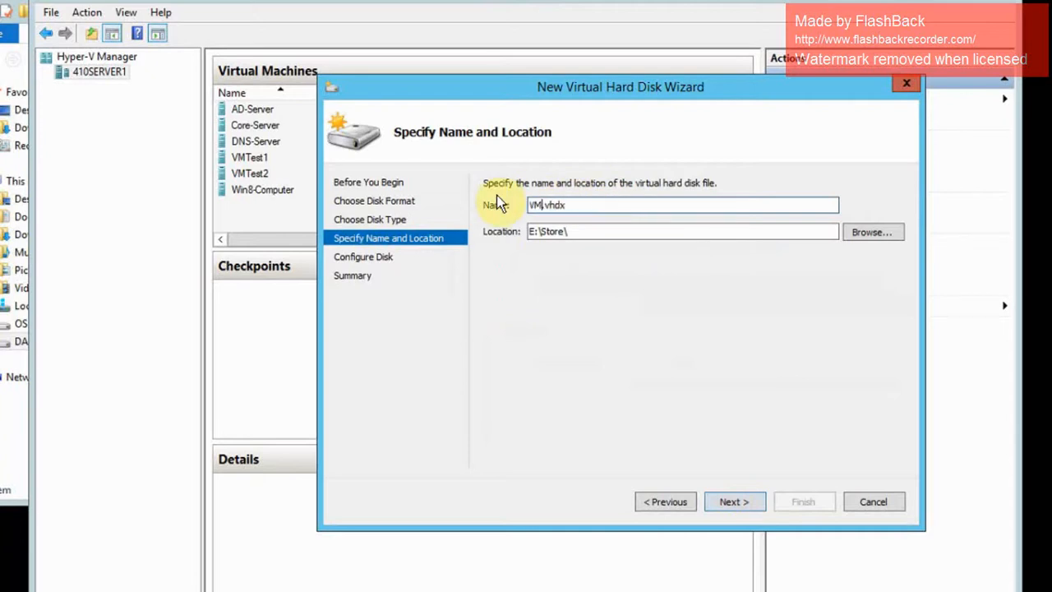
pyautogui.write('Diff')
pyautogui.click(613, 232)
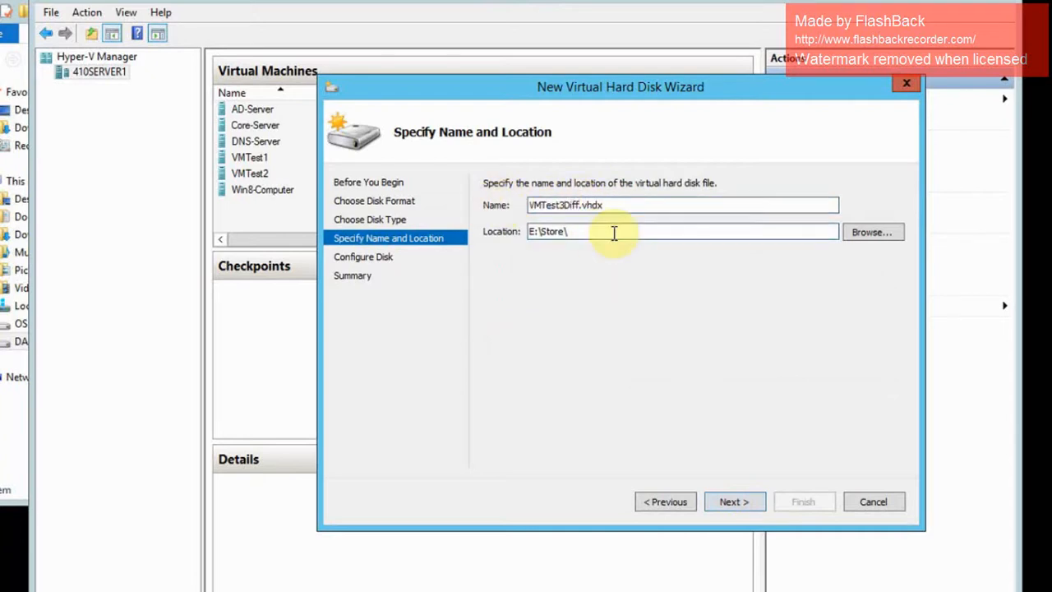
pyautogui.write('VMTest3Diff')
pyautogui.click(735, 501)
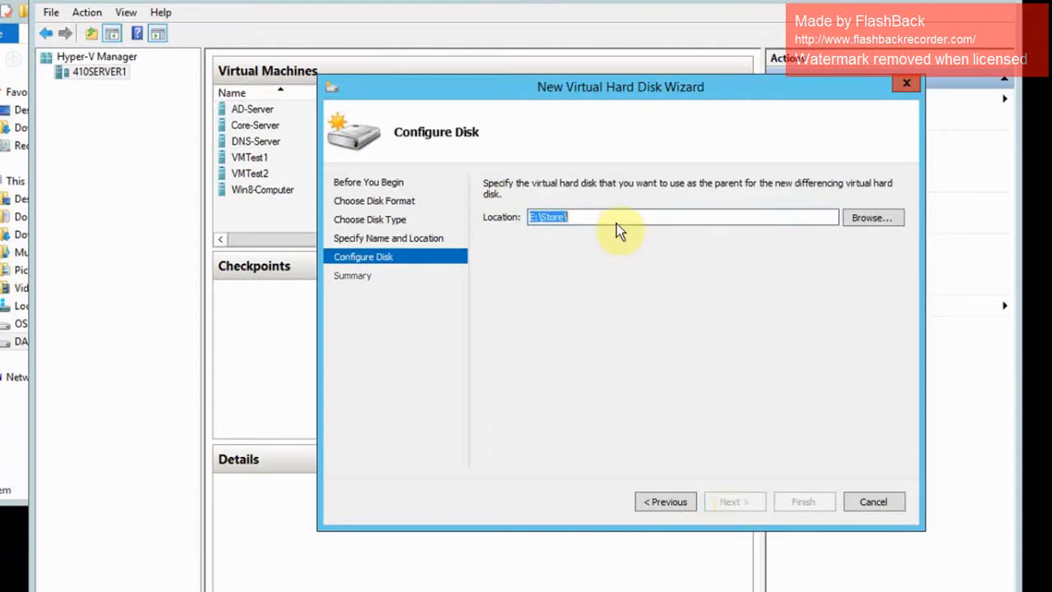
# Set VMParent from the VMTest2 folder as the parent of VMTest3Diff and finish creating the disk
pyautogui.click(878, 222)
pyautogui.doubleClick(530, 329)
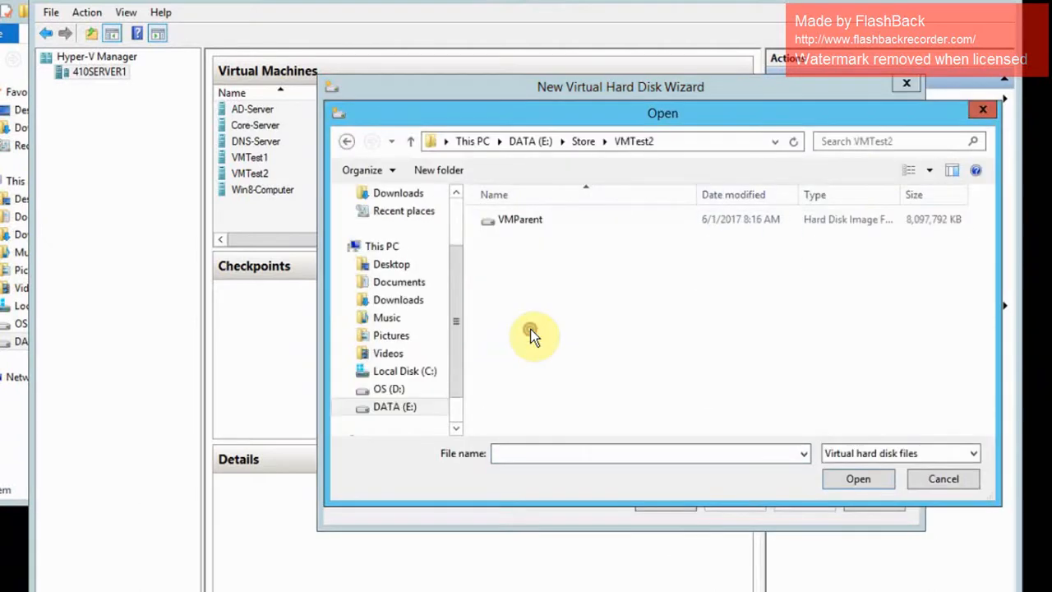
pyautogui.click(526, 224)
pyautogui.click(851, 480)
pyautogui.click(744, 502)
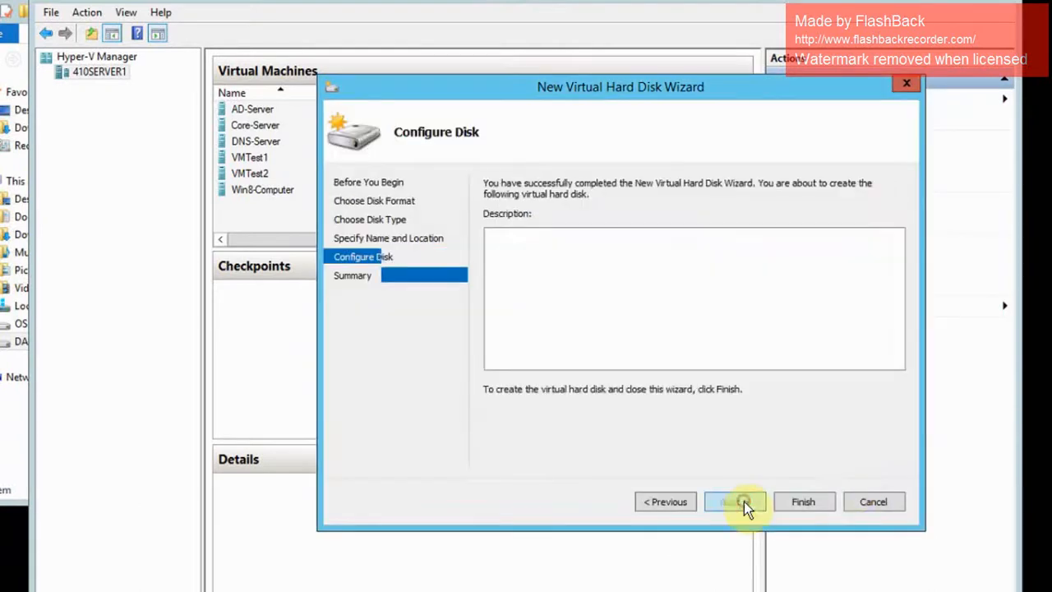
pyautogui.click(798, 501)
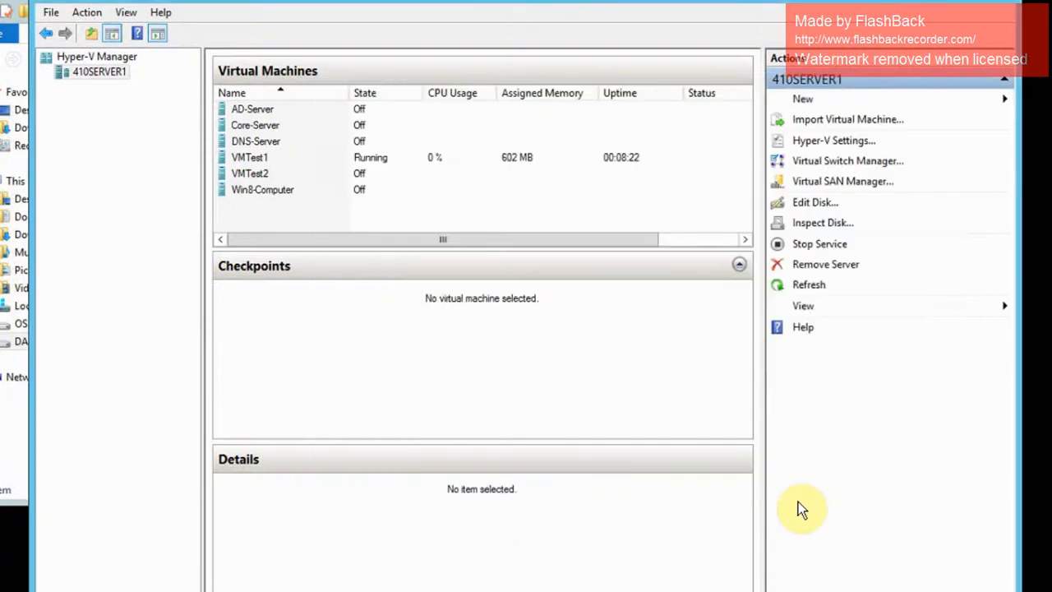
# In VMTest2's settings, add a hard drive to IDE Controller 0
pyautogui.click(294, 175)
pyautogui.rightClick(294, 174)
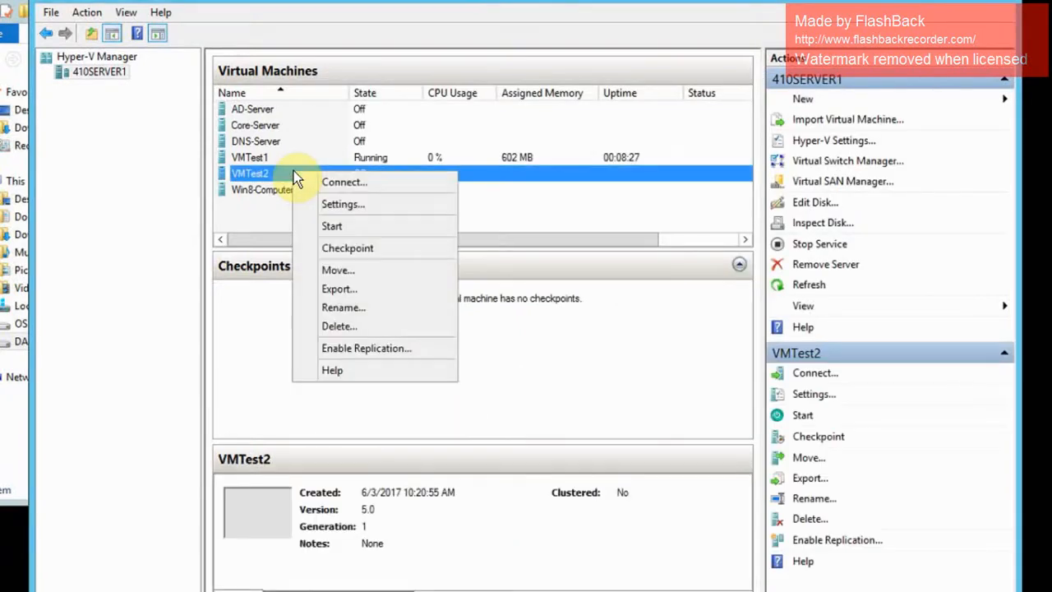
pyautogui.click(346, 204)
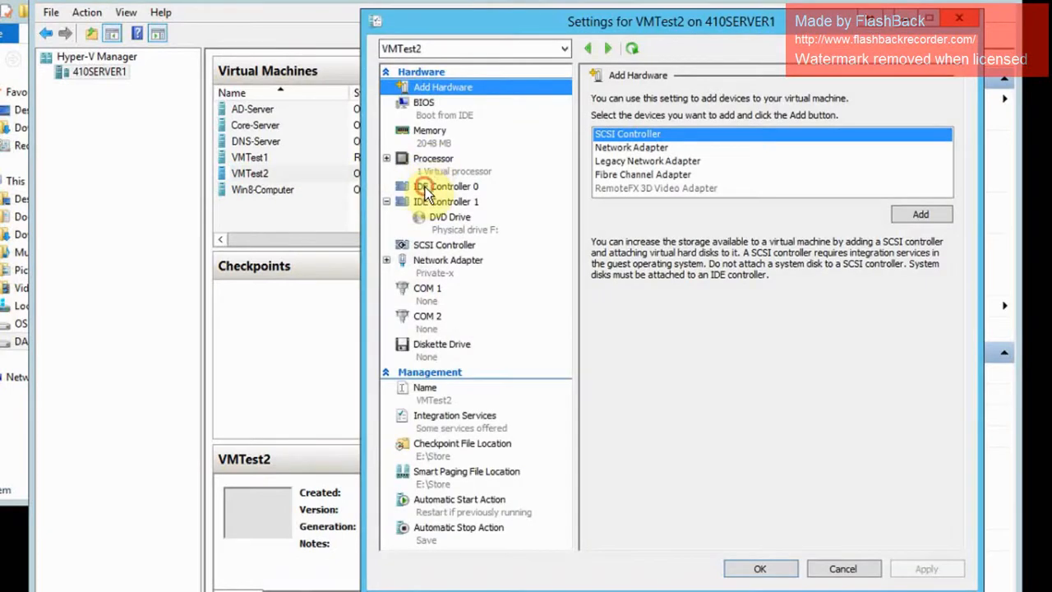
pyautogui.click(425, 189)
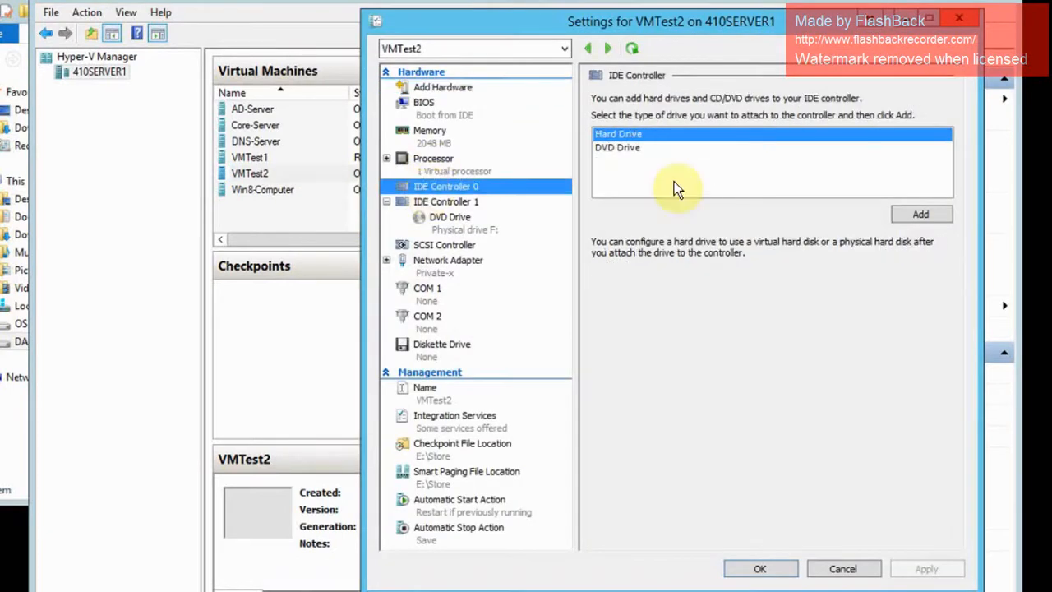
pyautogui.click(924, 216)
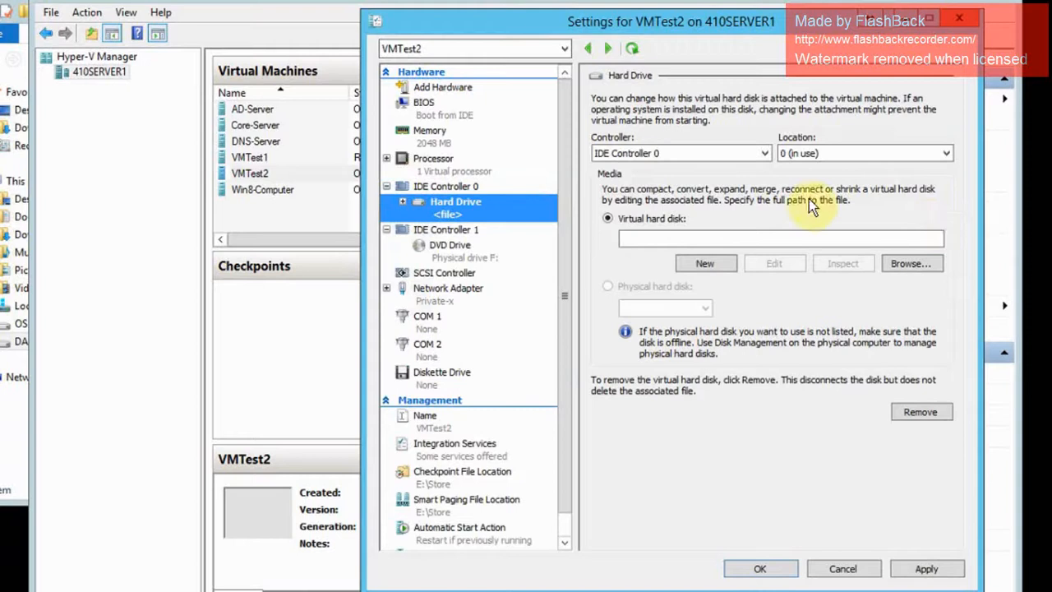
# Attach the VMTest2Diff disk image from E:\Store\VMTest2Diff to the added hard drive and save the settings
pyautogui.click(911, 265)
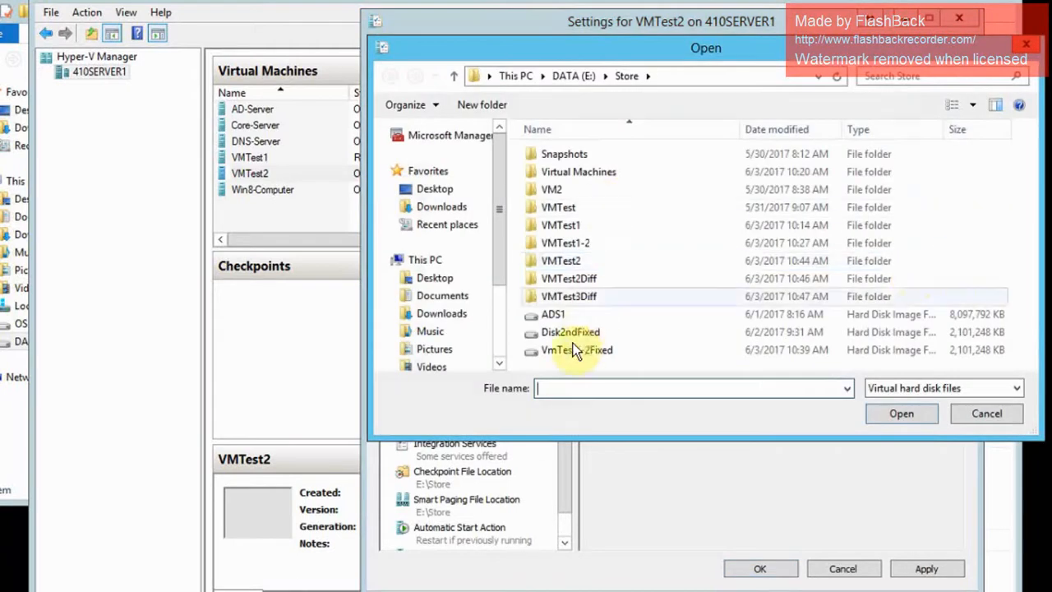
pyautogui.doubleClick(585, 278)
pyautogui.click(577, 153)
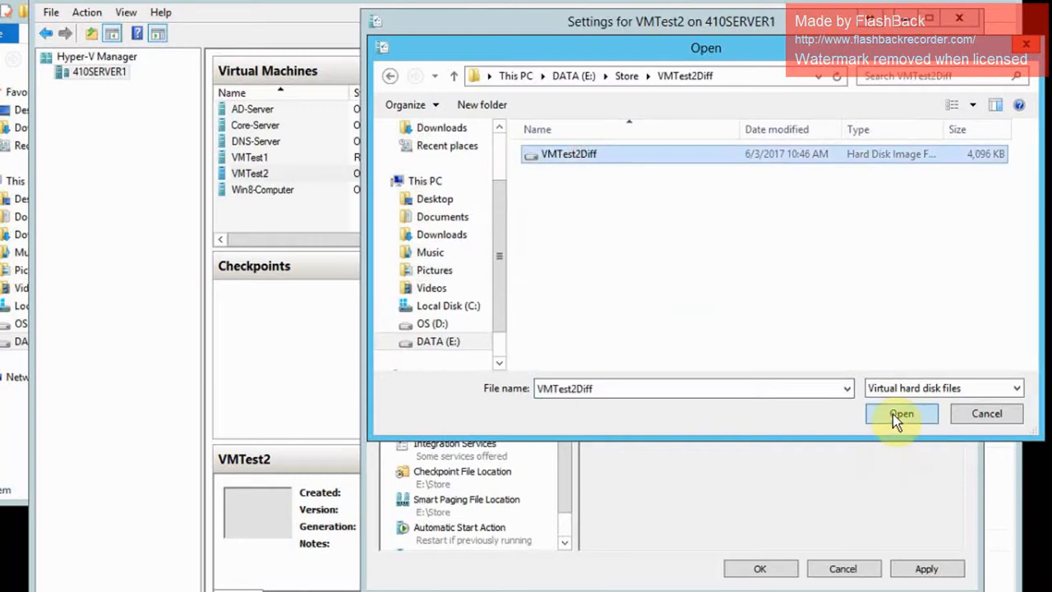
pyautogui.click(897, 414)
pyautogui.click(762, 569)
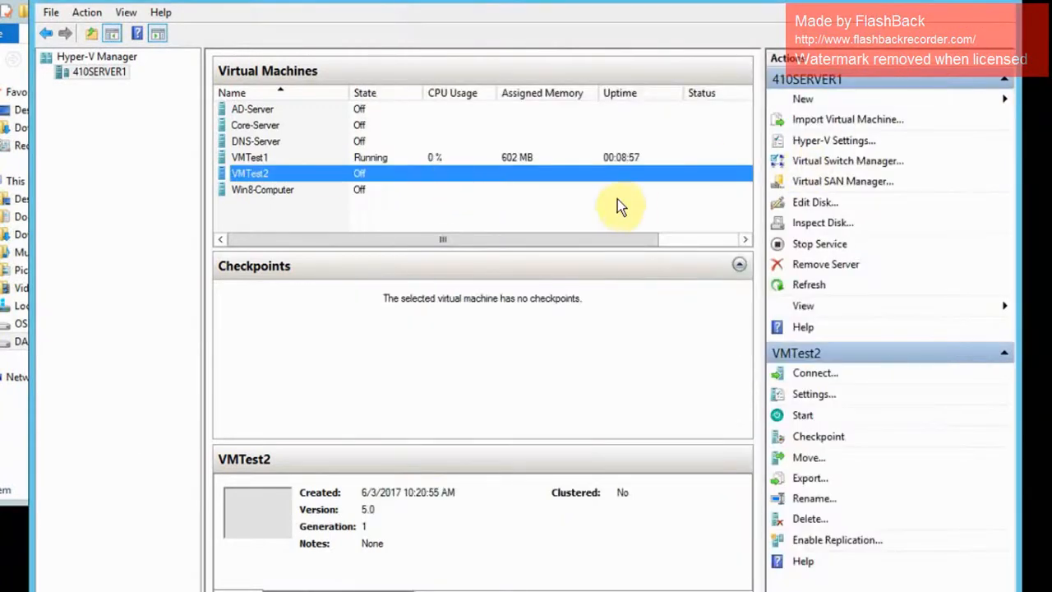
# Start creating a new virtual machine on 410SERVER1 and name it VMTest3, keeping the default storage location
pyautogui.click(616, 203)
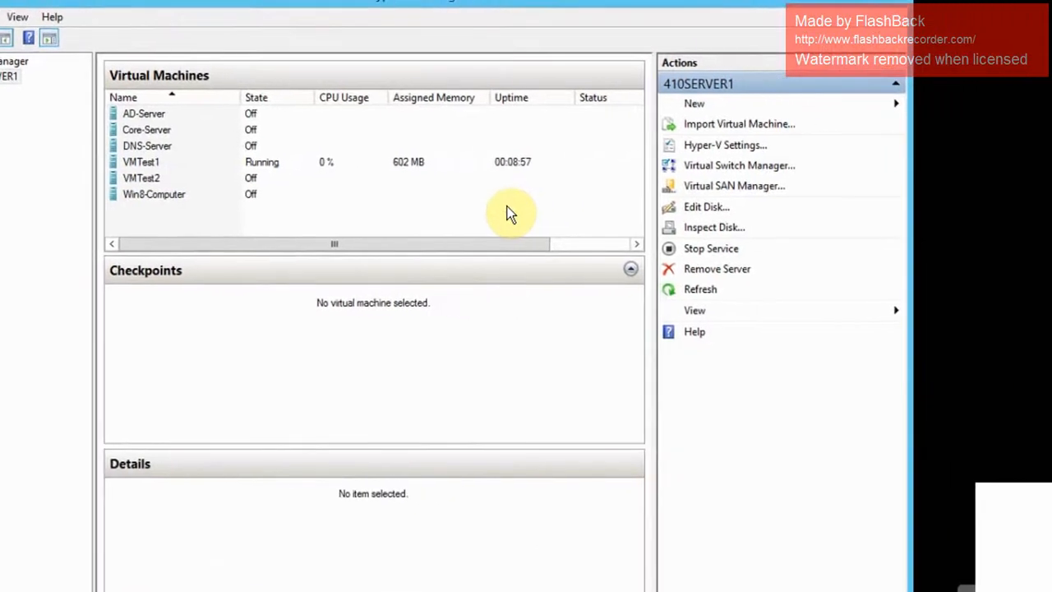
pyautogui.click(841, 105)
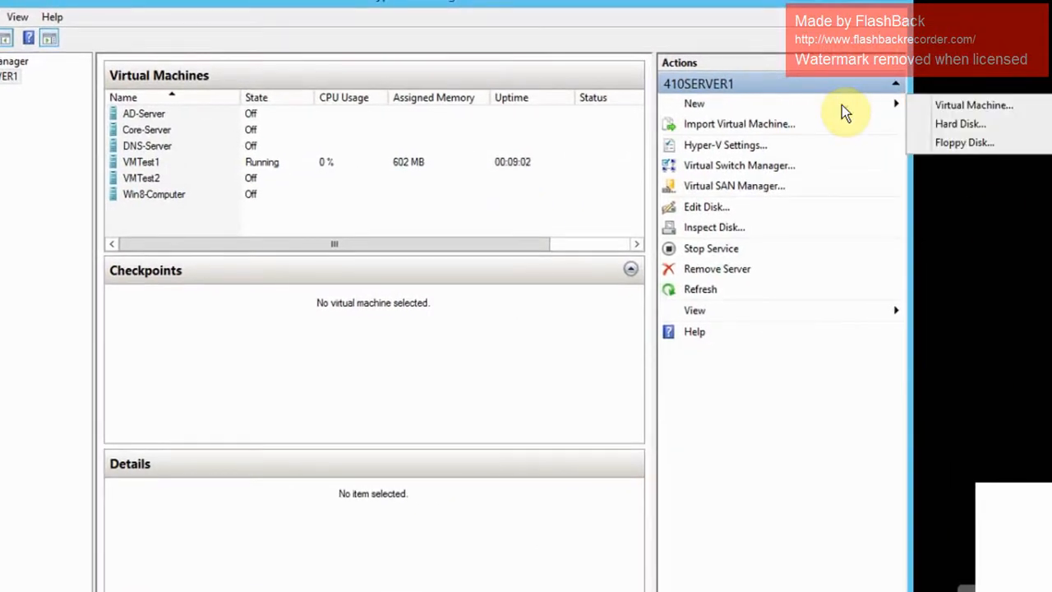
pyautogui.click(968, 107)
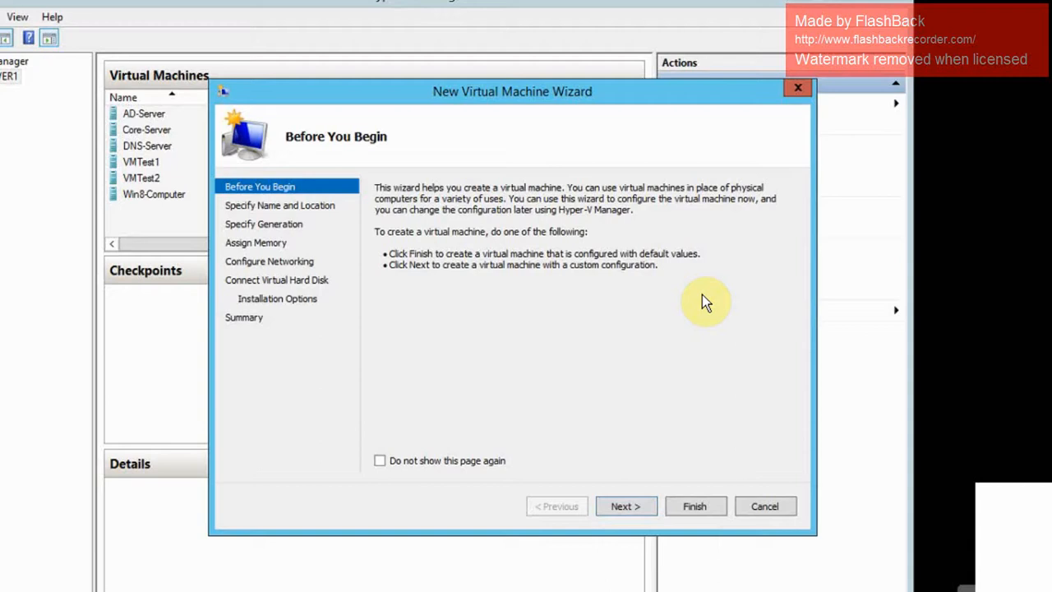
pyautogui.click(627, 506)
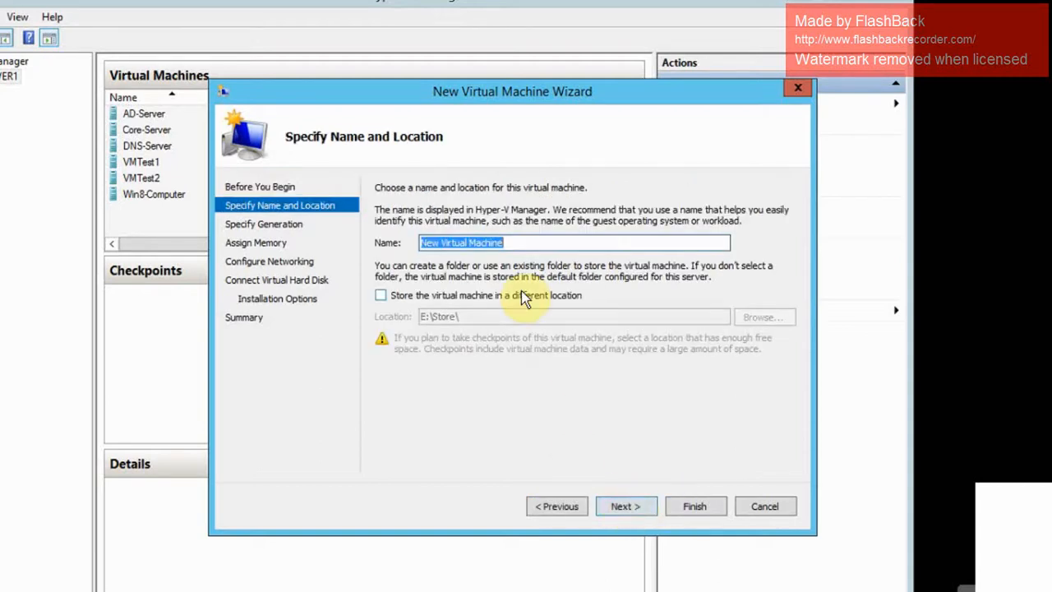
pyautogui.write('VMTest3')
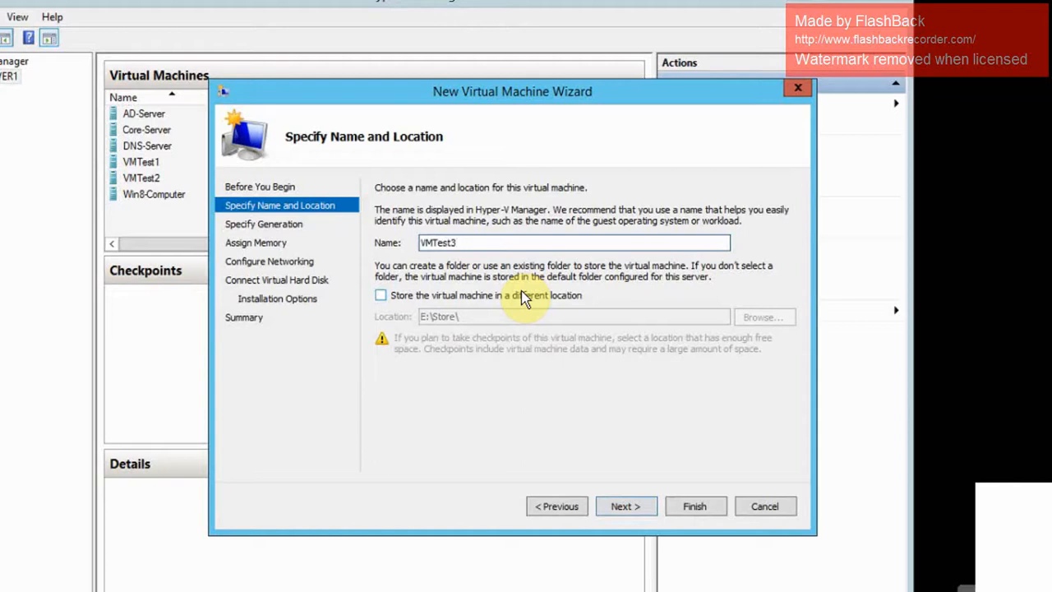
pyautogui.click(633, 508)
# Accept Generation 1 and 512 MB of startup memory for VMTest3, and connect its network adapter to Private-x
pyautogui.click(633, 508)
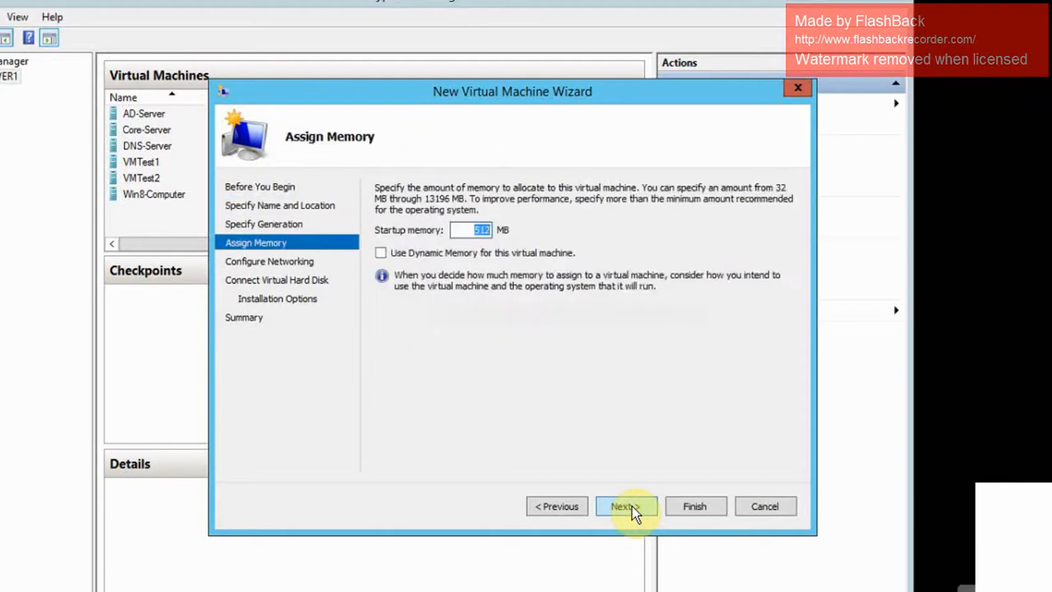
pyautogui.click(633, 508)
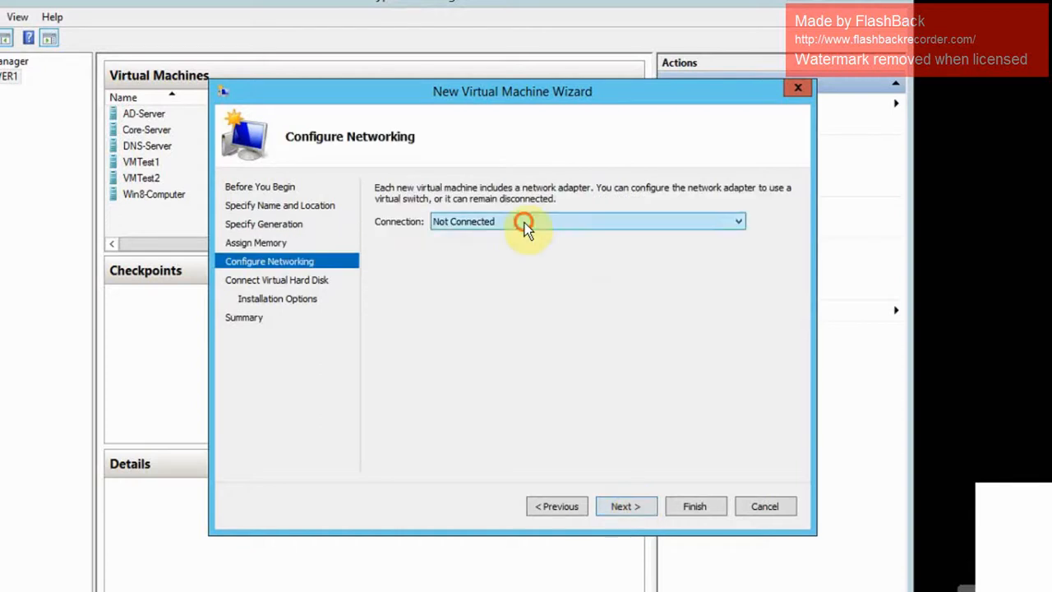
pyautogui.click(524, 222)
pyautogui.click(476, 262)
pyautogui.click(629, 508)
# Use the existing virtual hard disk E:\Store\VMTest3Diff\VMTest3Diff.vhdx for VMTest3 and finish creating the virtual machine
pyautogui.click(629, 508)
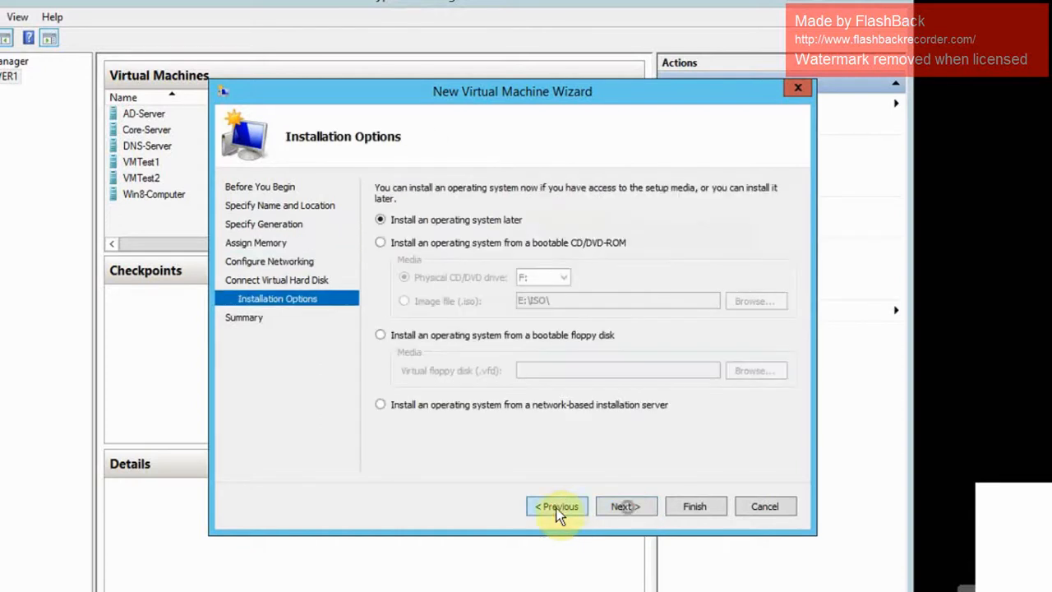
pyautogui.click(557, 505)
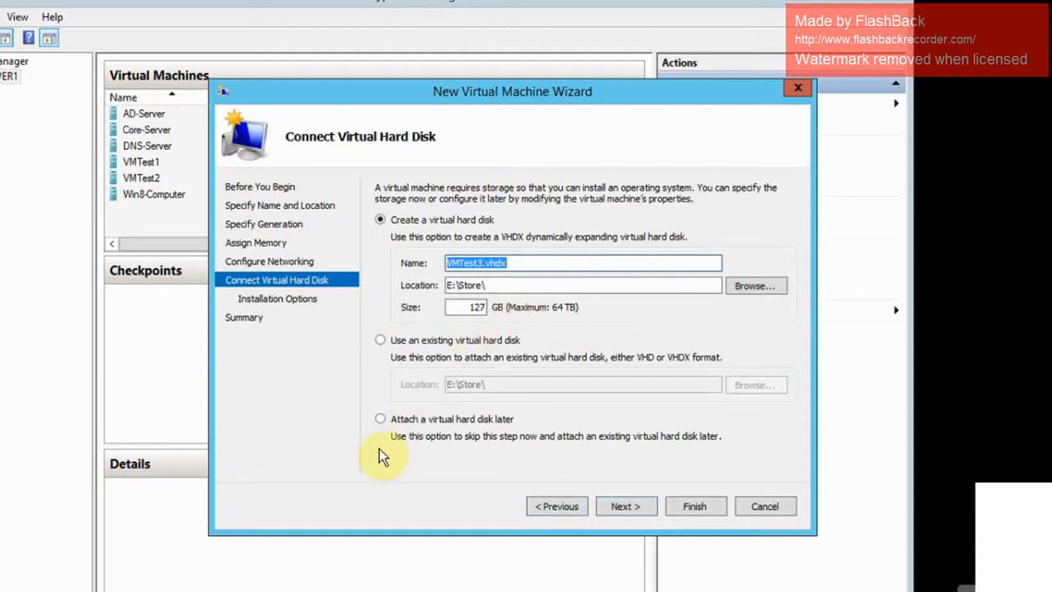
pyautogui.click(379, 342)
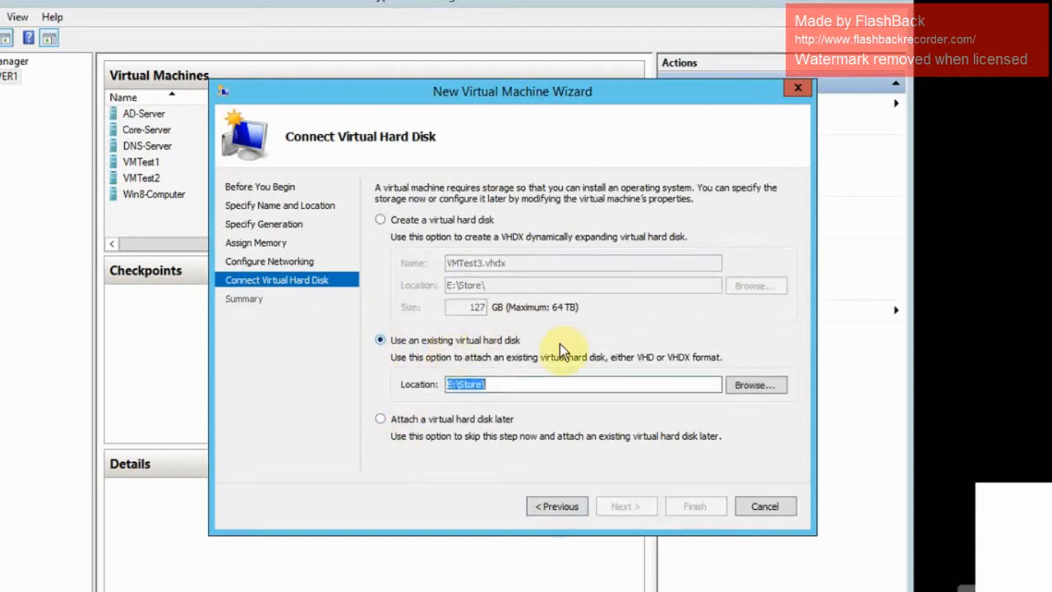
pyautogui.click(749, 384)
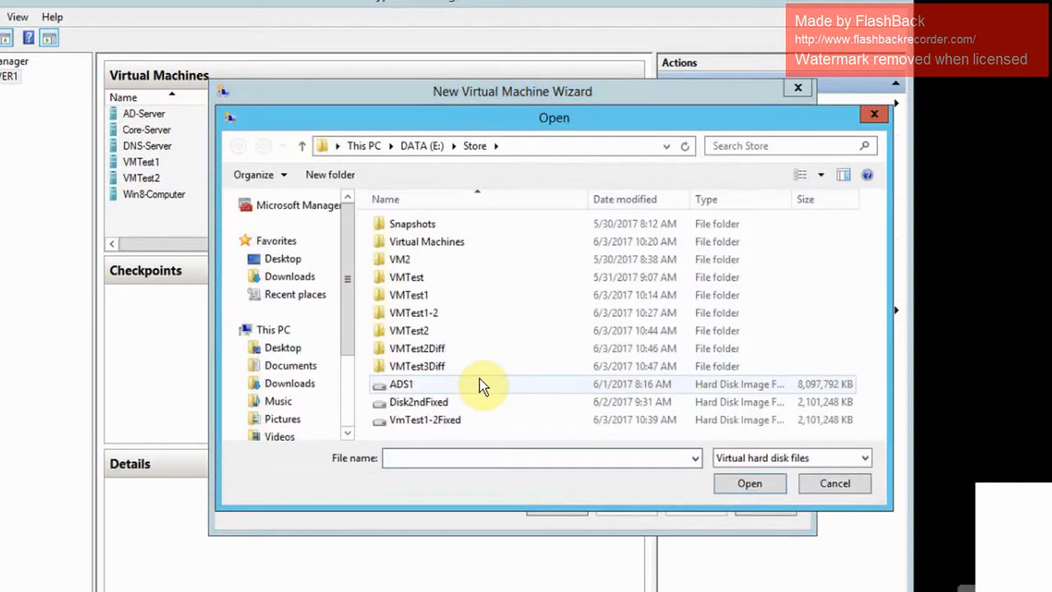
pyautogui.doubleClick(434, 367)
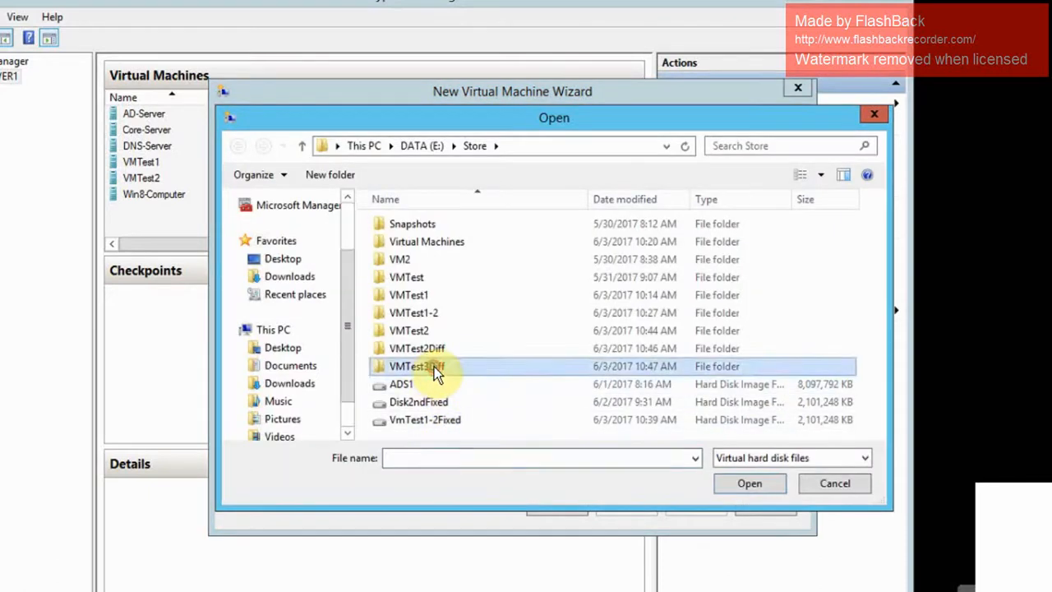
pyautogui.click(744, 492)
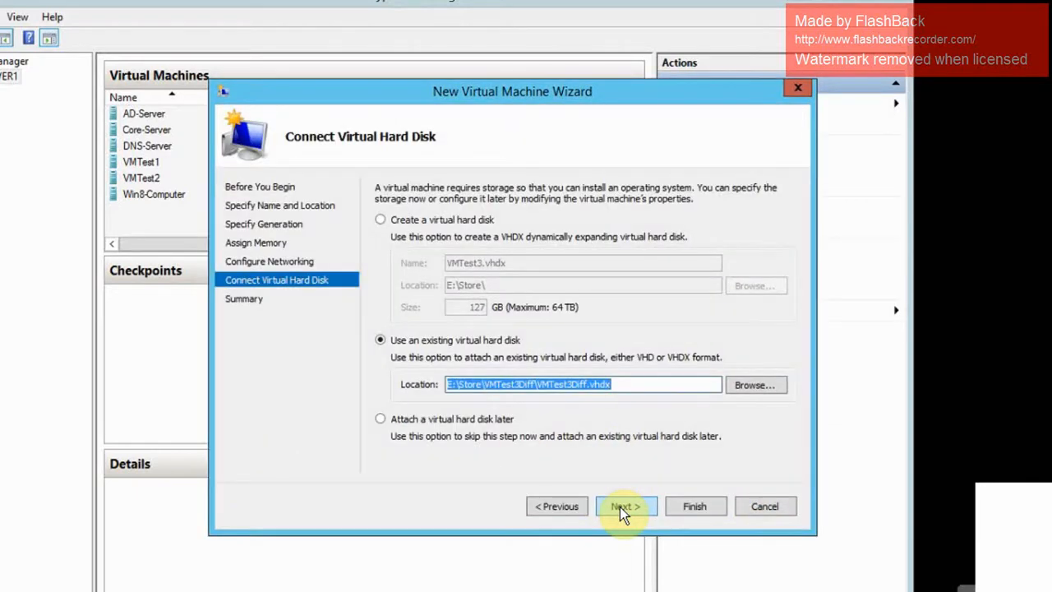
pyautogui.click(620, 506)
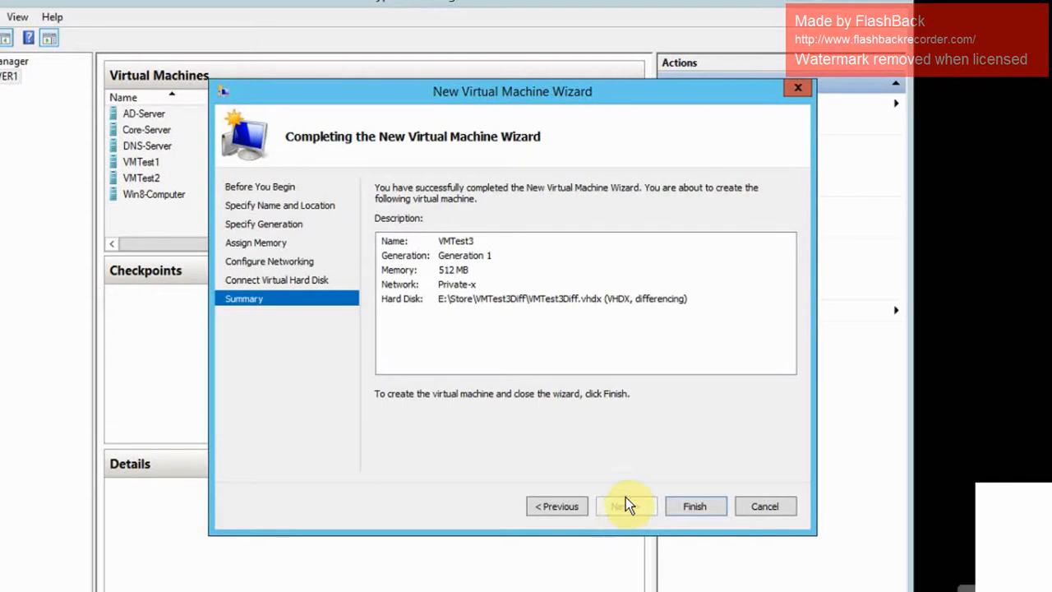
pyautogui.click(693, 507)
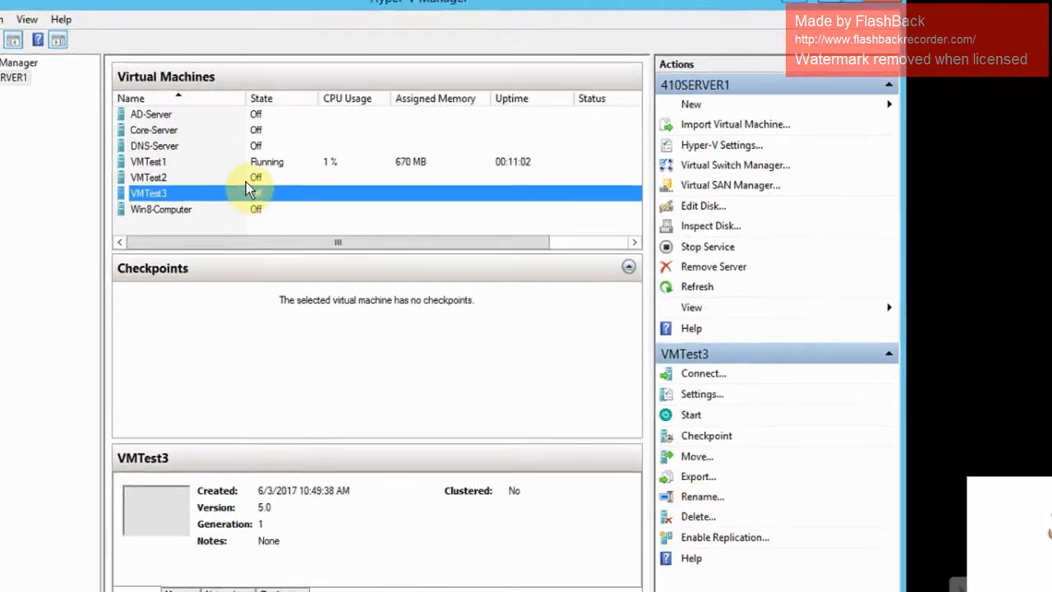
# Connect to VMTest2, try to start it, and review the error details before dismissing them
pyautogui.rightClick(240, 178)
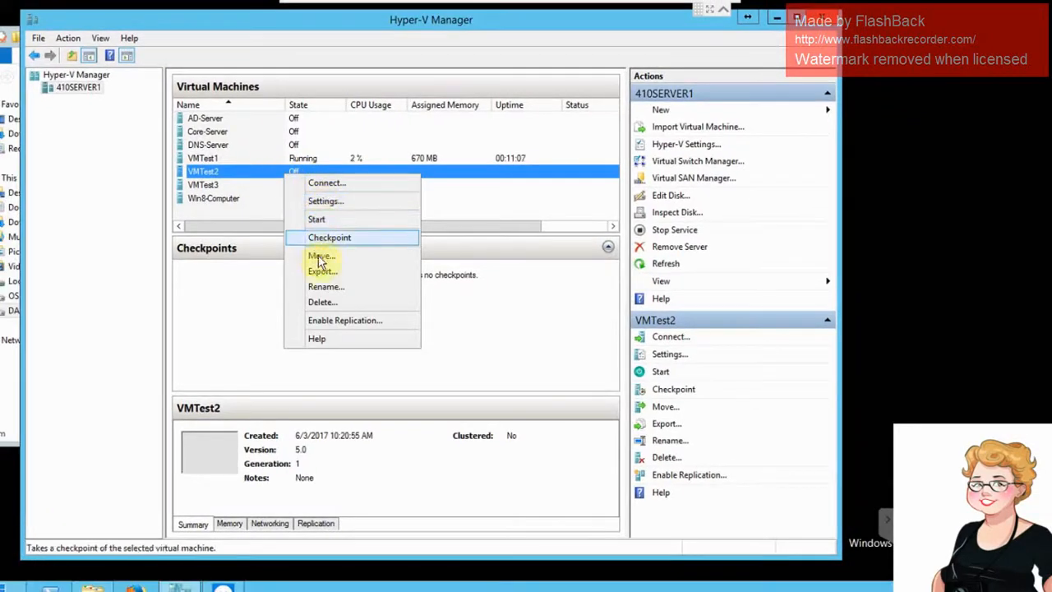
pyautogui.doubleClick(211, 170)
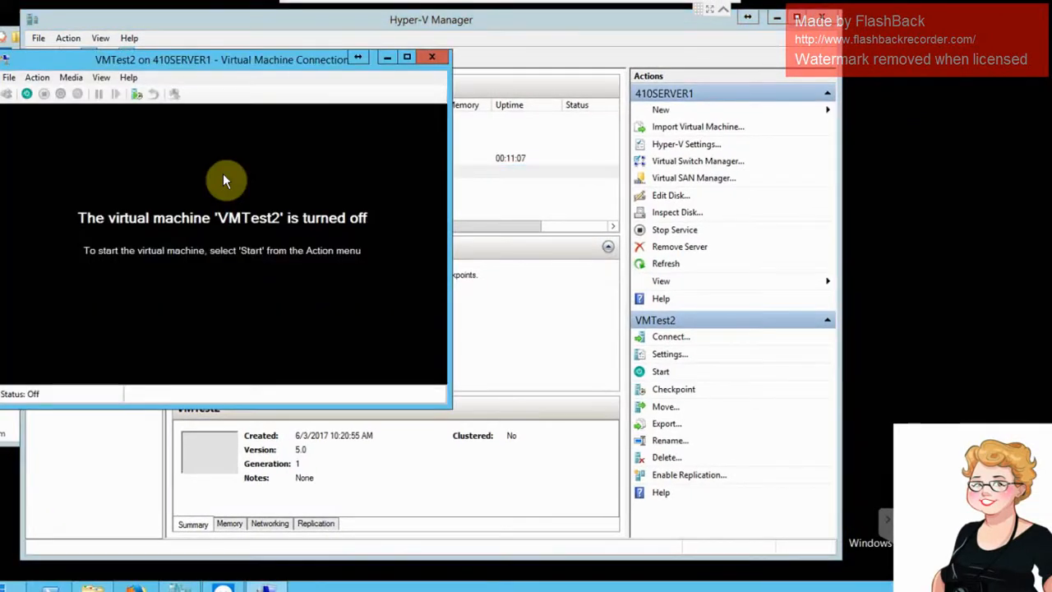
pyautogui.click(26, 93)
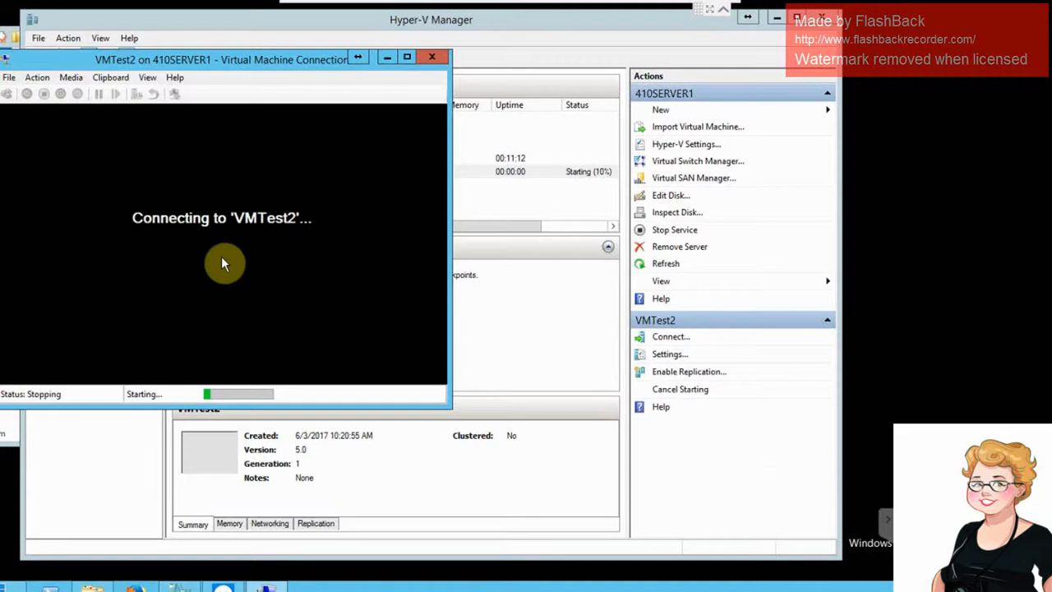
pyautogui.moveTo(238, 64); pyautogui.dragTo(347, 80)
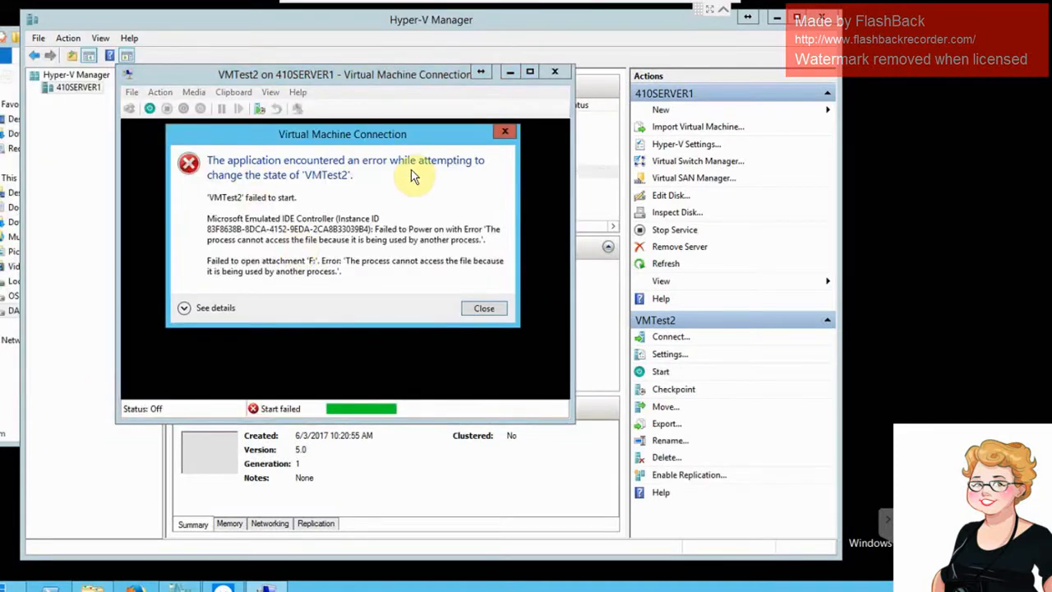
pyautogui.click(215, 309)
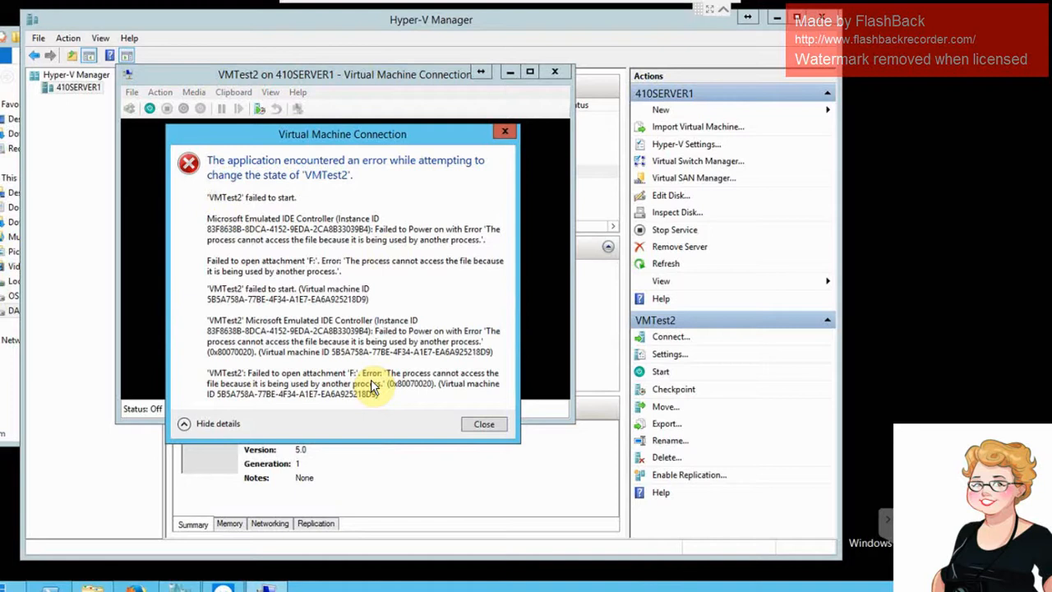
pyautogui.click(491, 426)
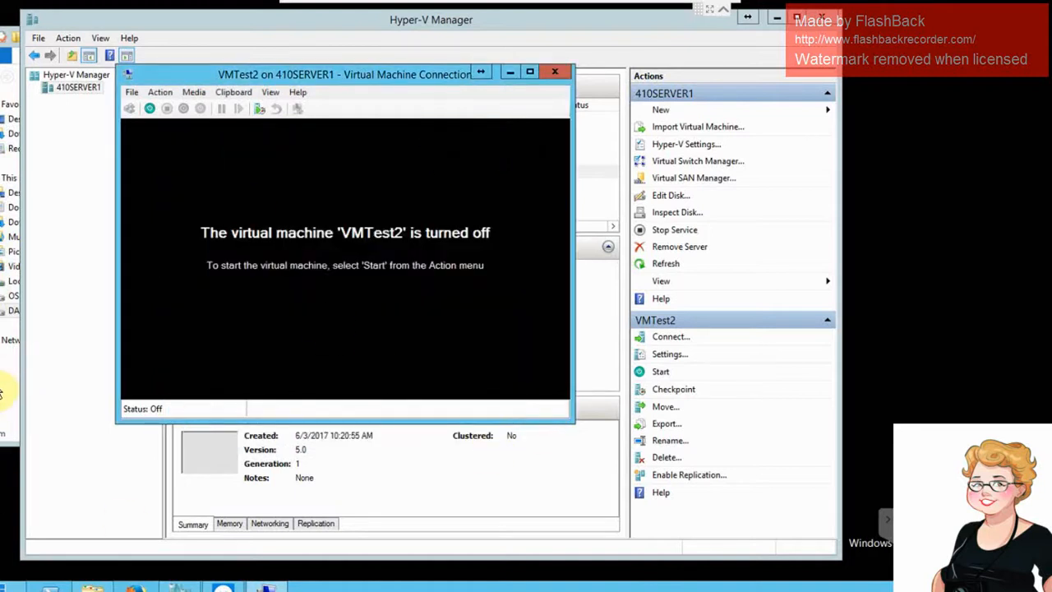
# Open the security properties of the VMParent disk image in E:\Store\VMTest2 and check the permissions of the Virtual Machines group
pyautogui.click(6, 393)
pyautogui.click(146, 120)
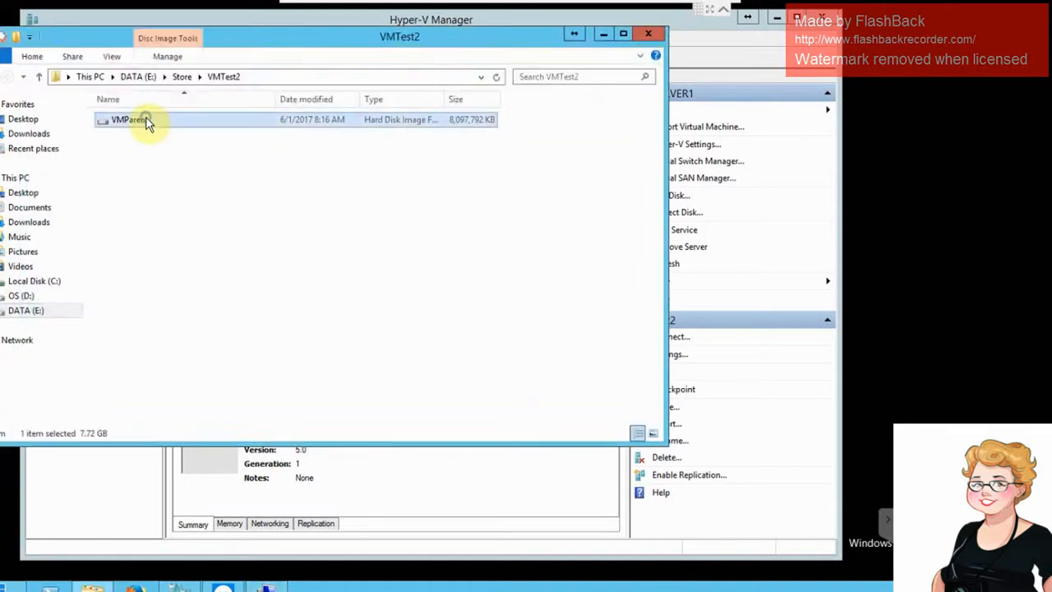
pyautogui.rightClick(146, 120)
pyautogui.click(188, 282)
pyautogui.click(206, 155)
pyautogui.click(212, 231)
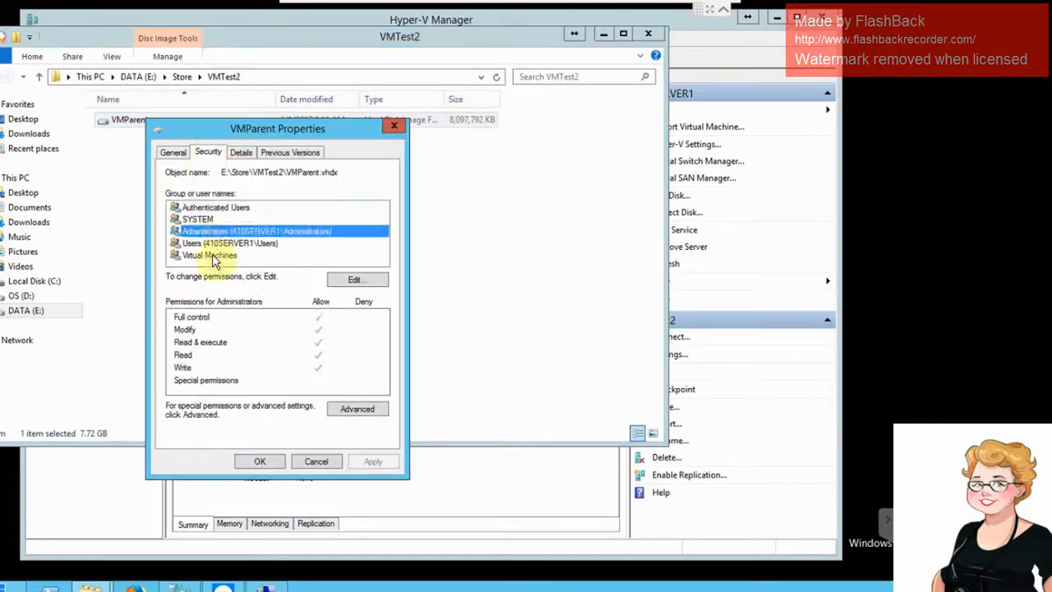
pyautogui.click(210, 255)
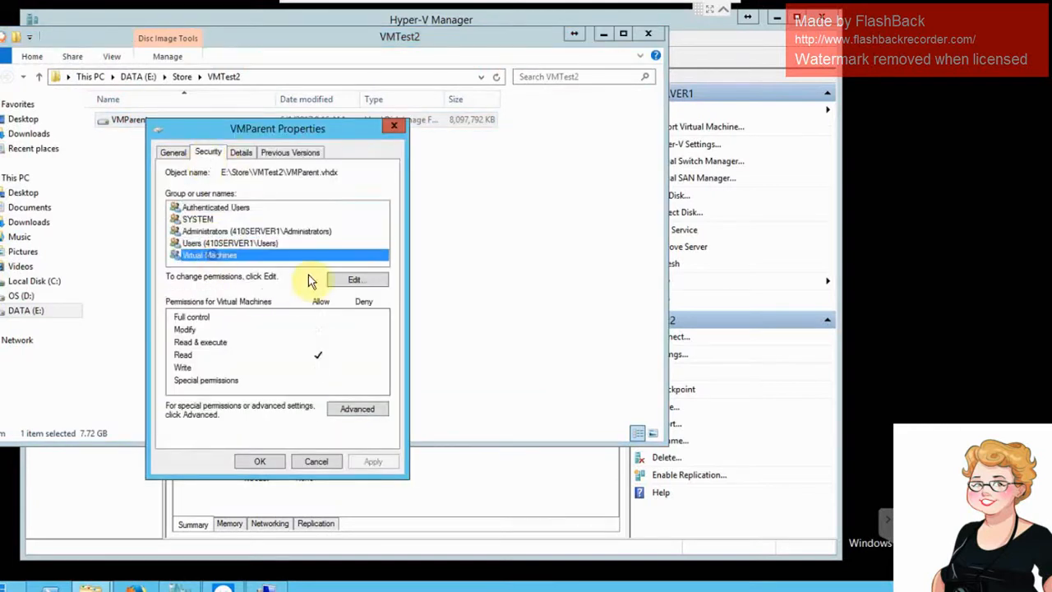
# Allow the Virtual Machines group Modify permission on the VMParent disk image and save the file's properties
pyautogui.click(357, 280)
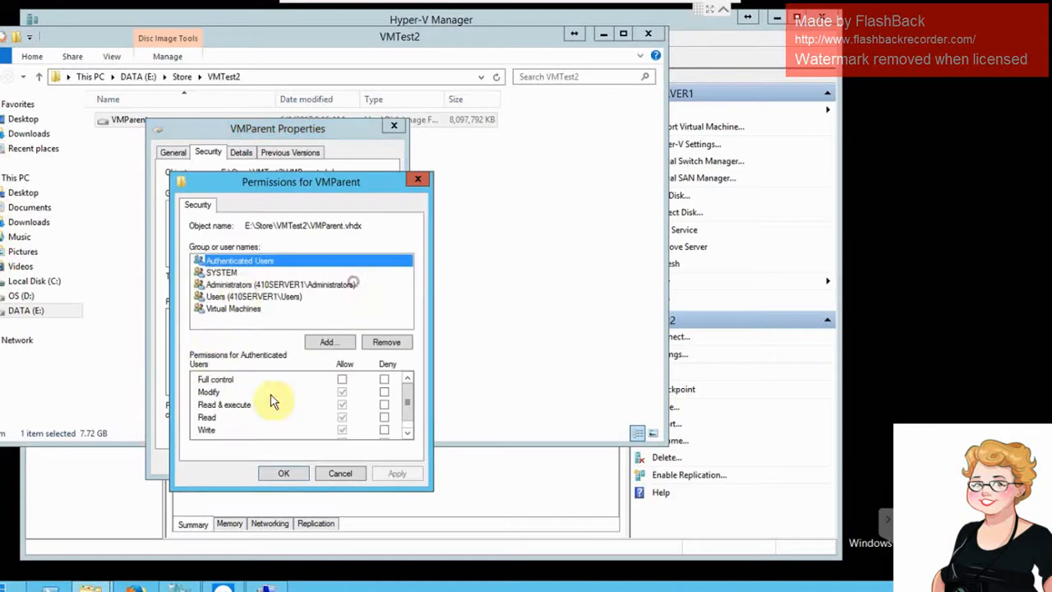
pyautogui.click(234, 308)
pyautogui.click(342, 392)
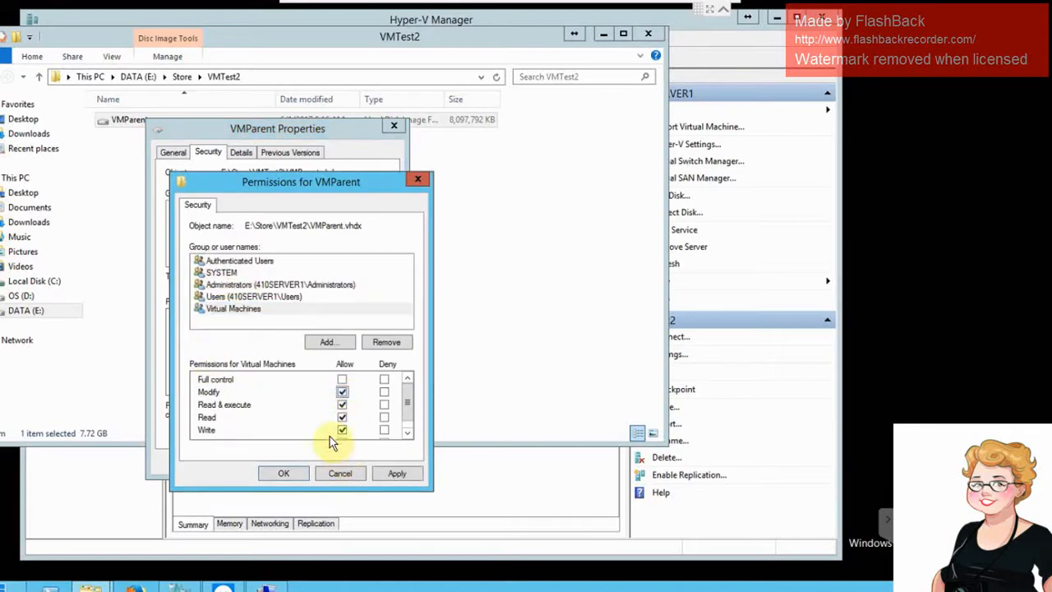
pyautogui.click(391, 477)
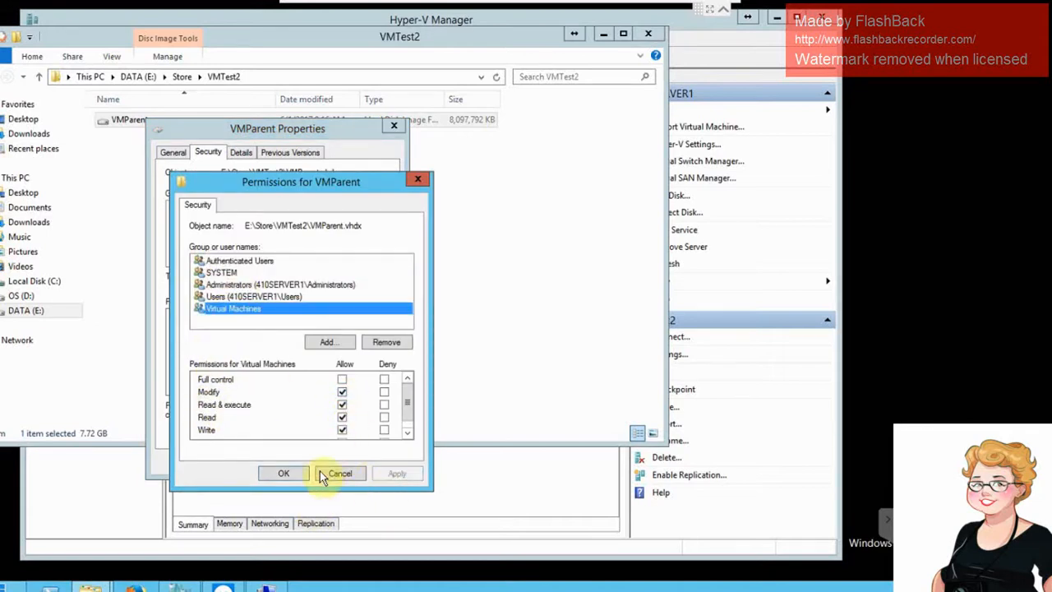
pyautogui.click(284, 472)
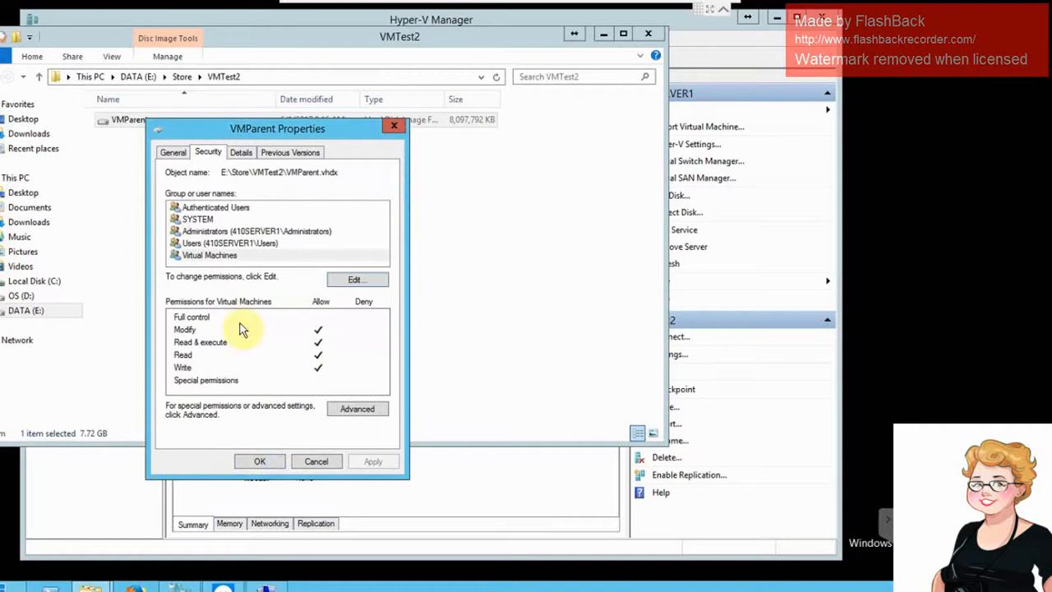
pyautogui.click(260, 462)
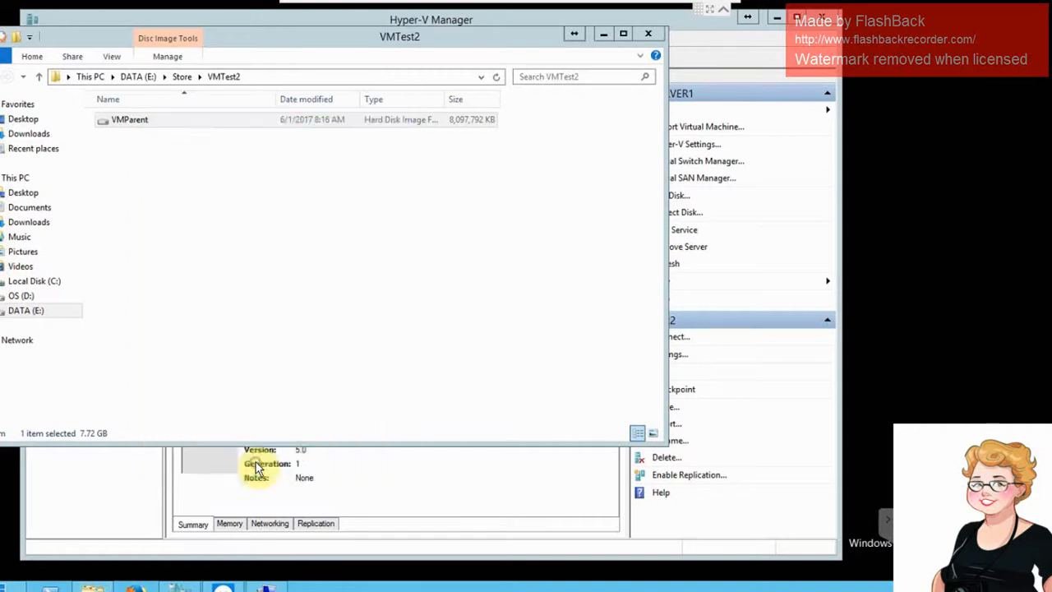
# Minimize the VMTest2 folder window and try to start the VMTest2 virtual machine again
pyautogui.click(602, 35)
pyautogui.click(149, 109)
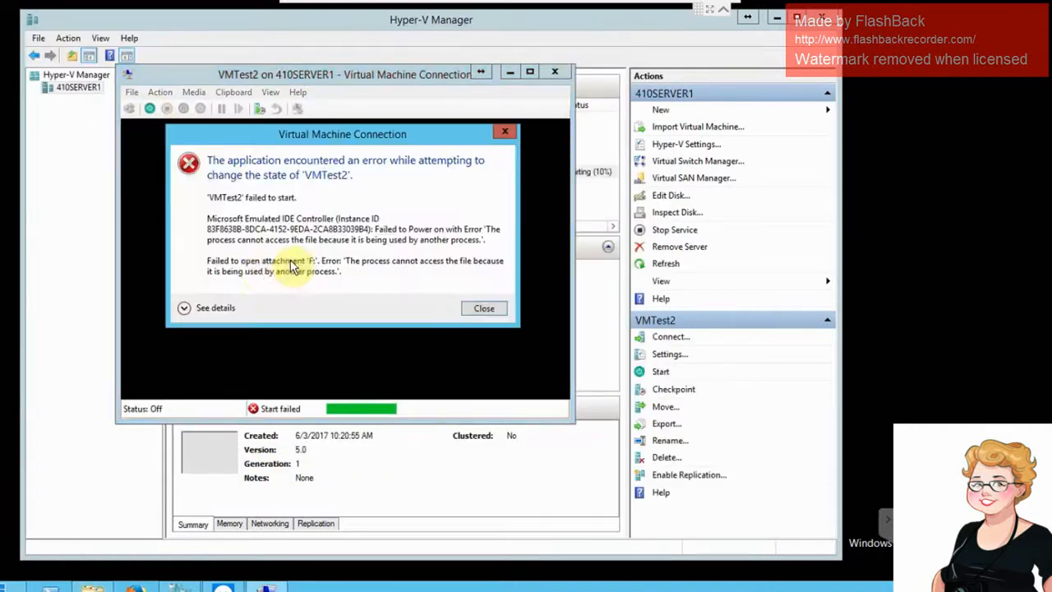
pyautogui.click(488, 312)
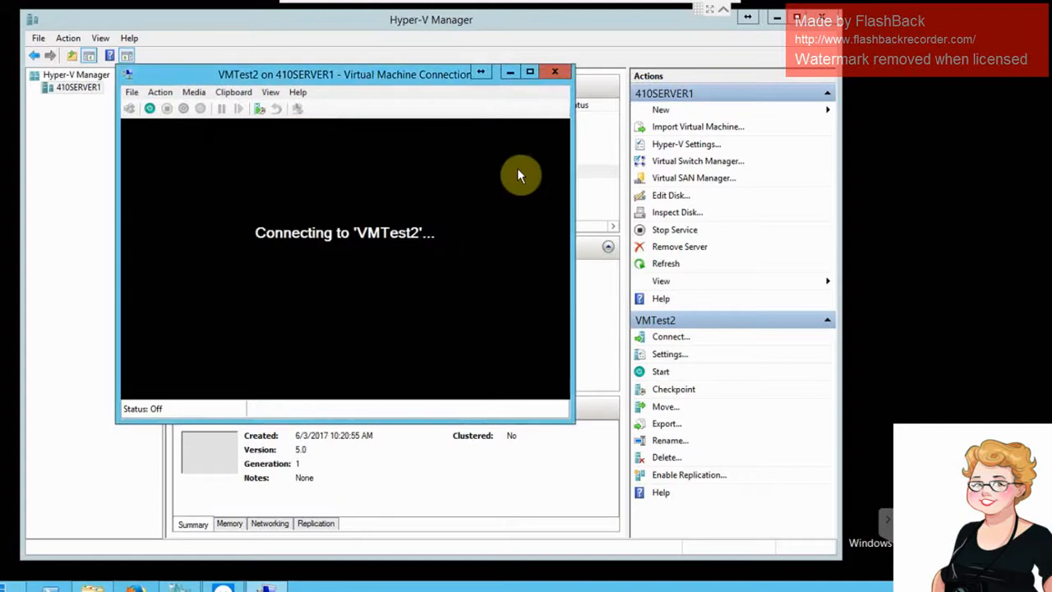
# Shut down VMTest1, and bring back VMTest2's connection window, moving it clear of the virtual machine list
pyautogui.click(512, 72)
pyautogui.rightClick(255, 157)
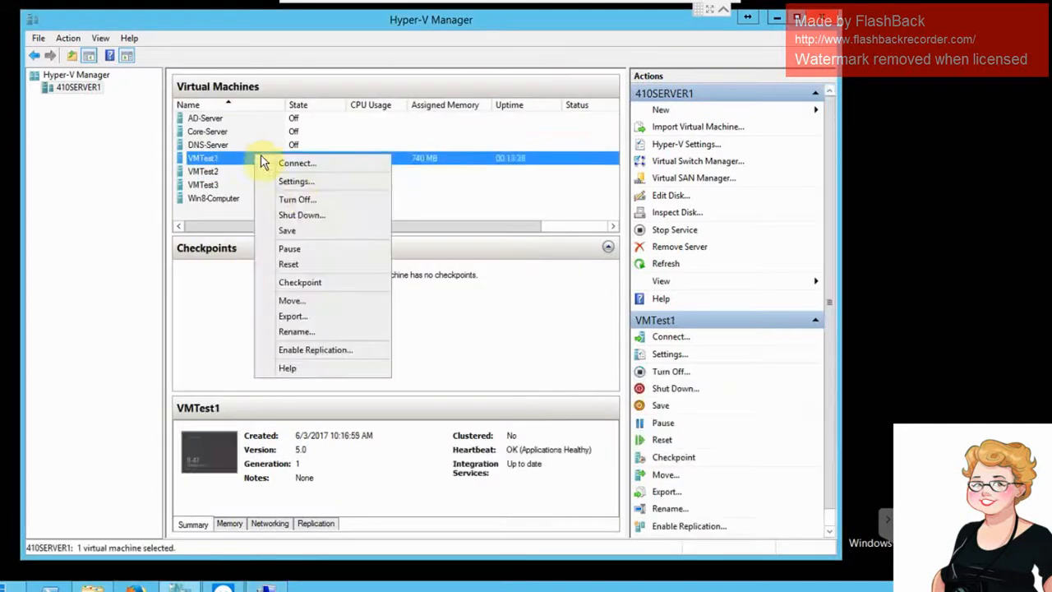
pyautogui.click(297, 215)
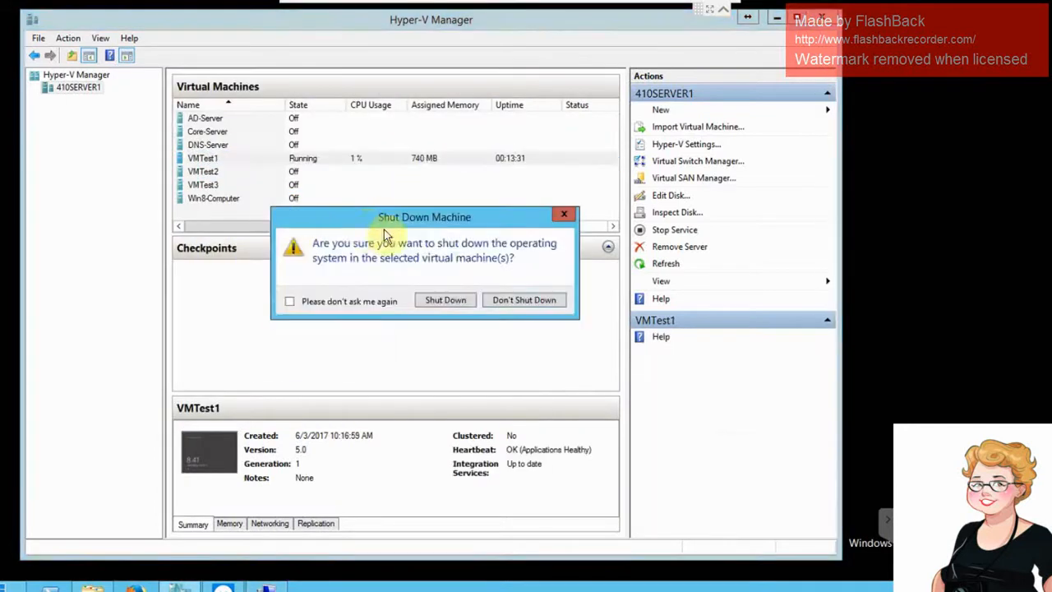
pyautogui.click(446, 302)
pyautogui.click(265, 586)
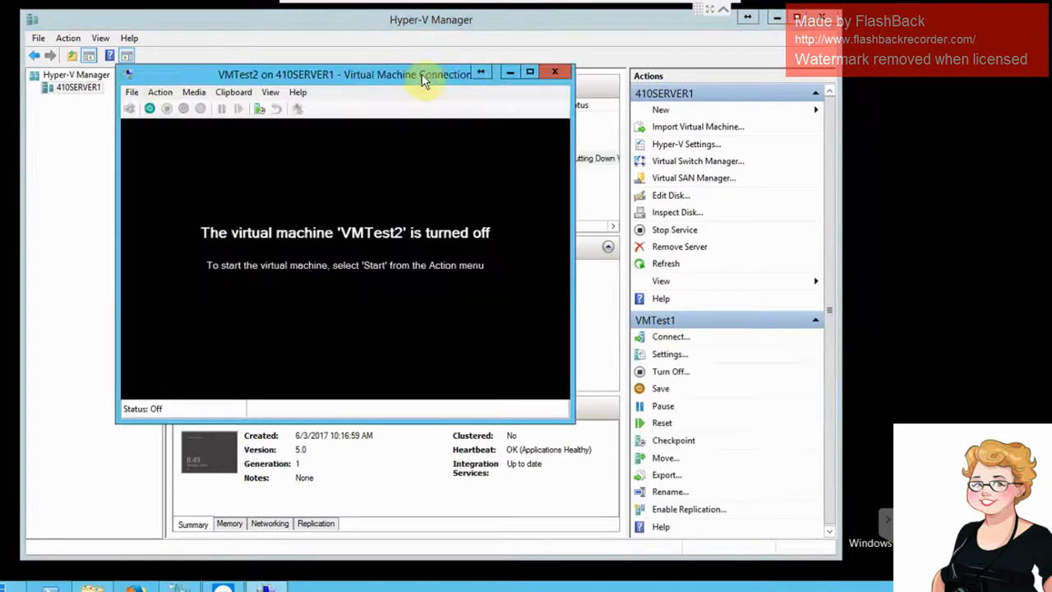
pyautogui.moveTo(422, 74); pyautogui.dragTo(654, 148)
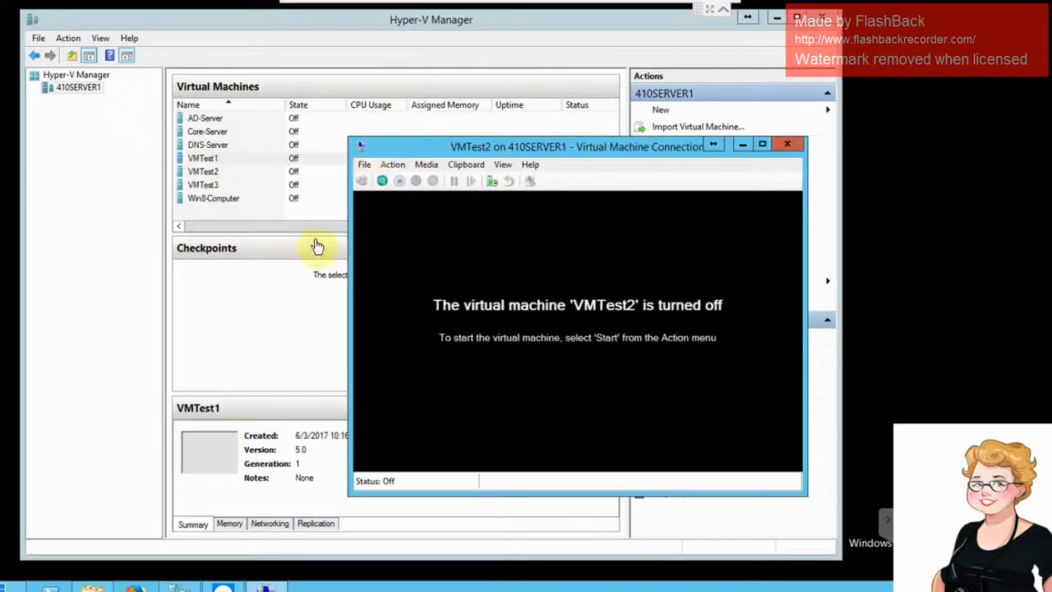
# Start the VMTest2 virtual machine and move its enlarged connection window up so the guest screen fits in view
pyautogui.click(383, 180)
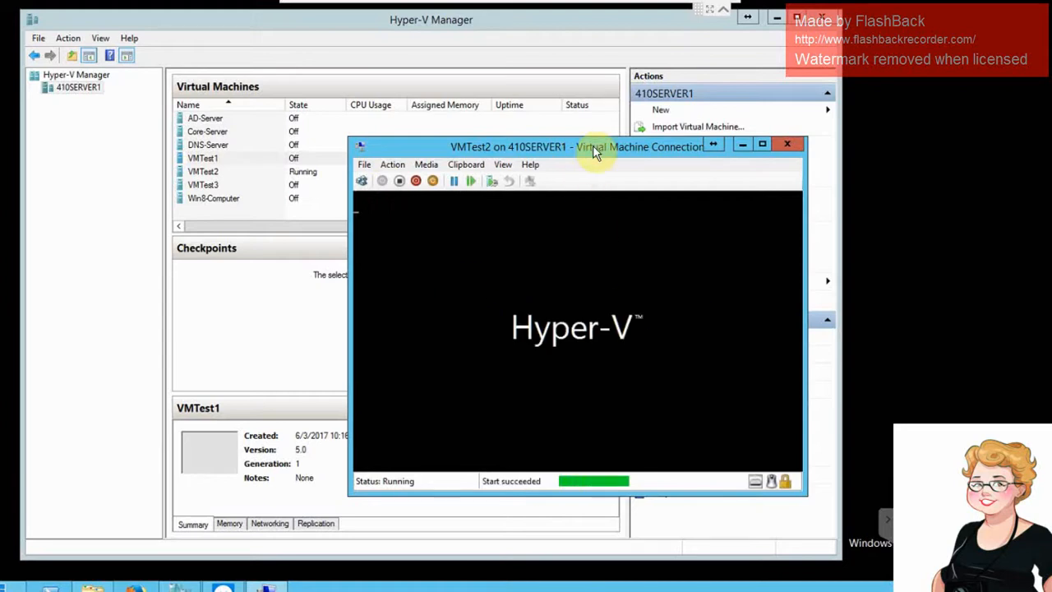
pyautogui.moveTo(591, 149); pyautogui.dragTo(363, 3)
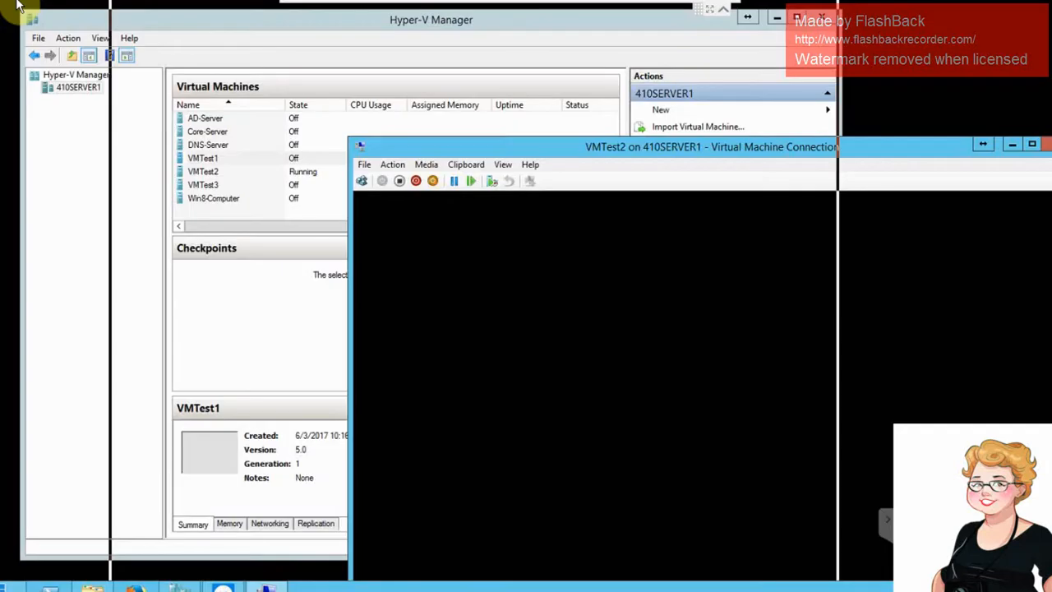
pyautogui.moveTo(329, 69); pyautogui.dragTo(340, 10)
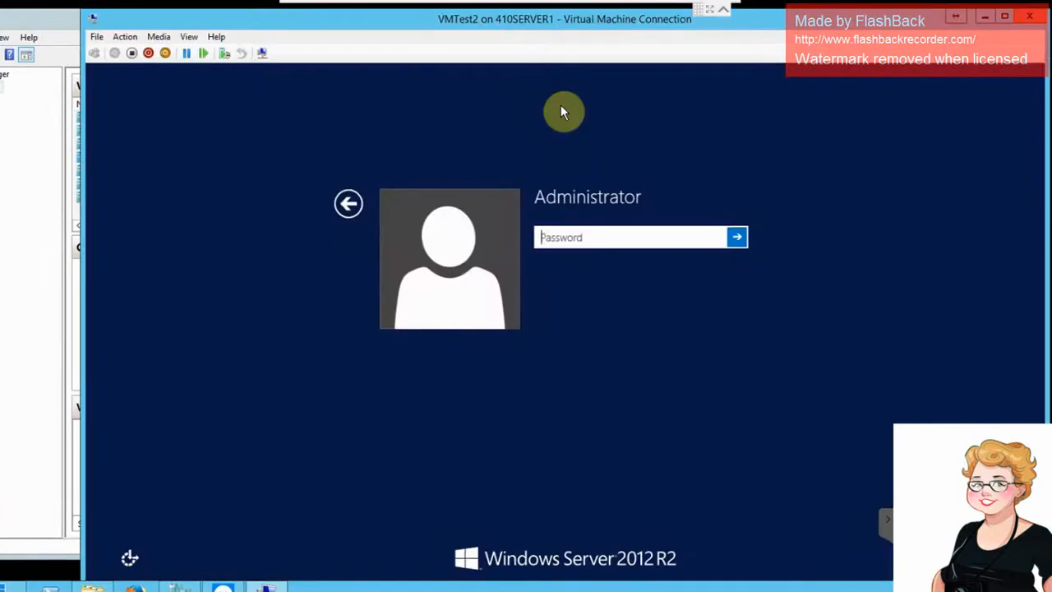
# Sign in to VMTest2 with the Administrator account's password and cancel the Shutdown Event Tracker
pyautogui.write('••••')
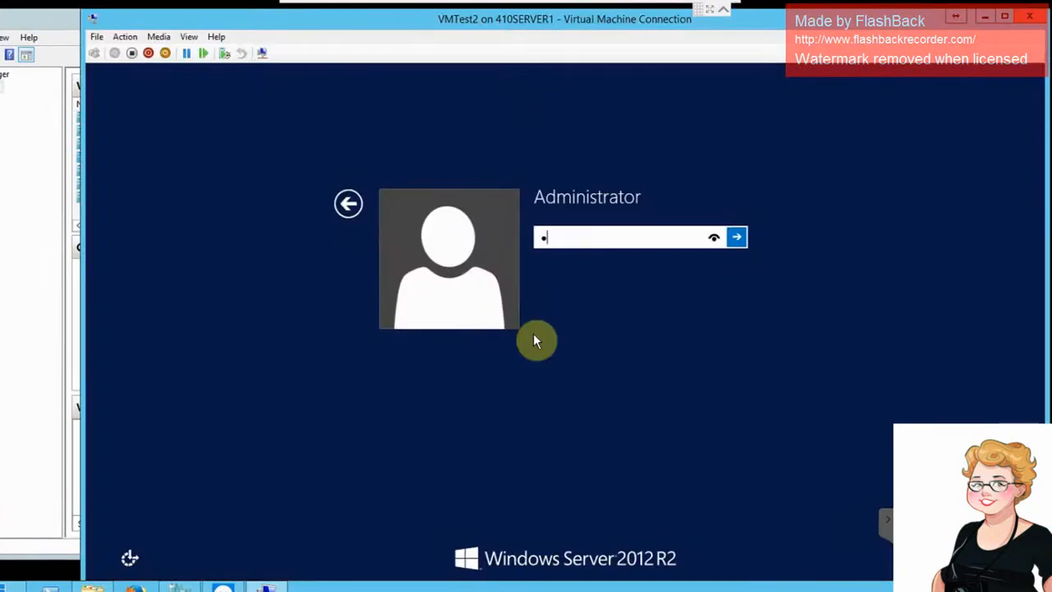
pyautogui.write('•••••')
pyautogui.press('Return')
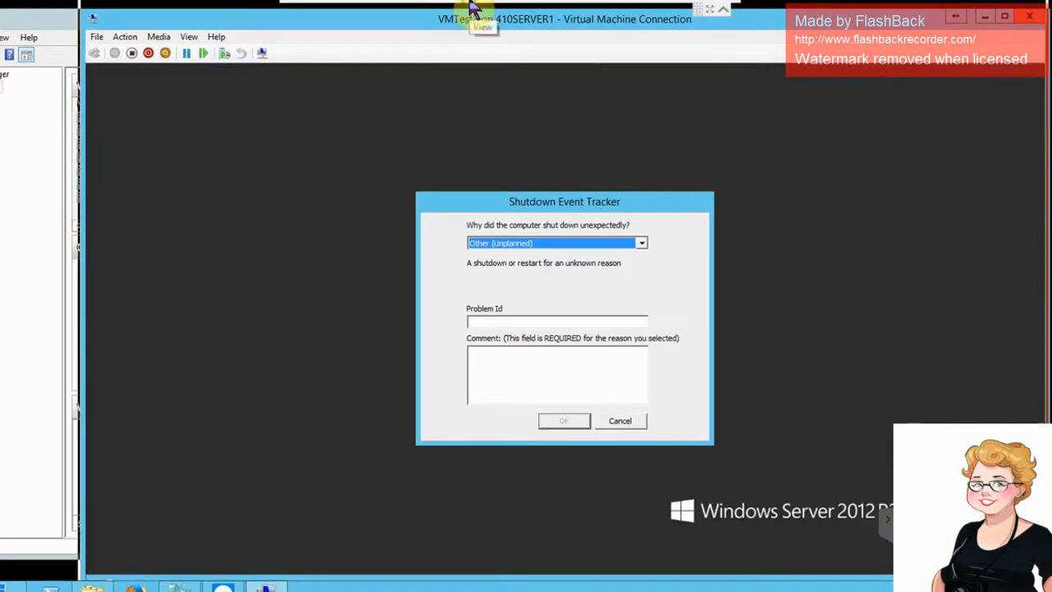
pyautogui.click(617, 411)
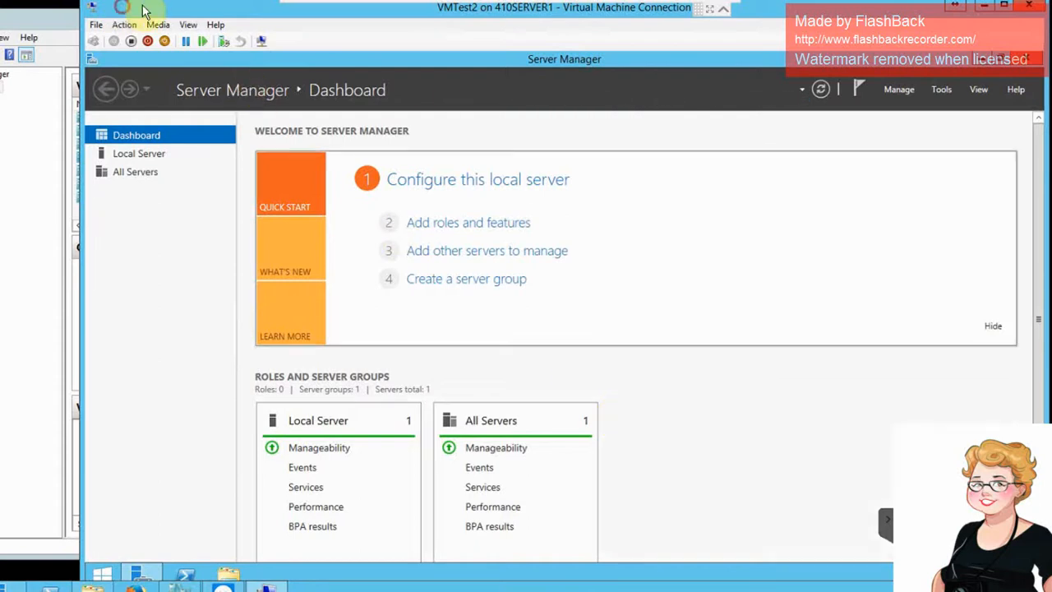
# Return from VMTest2 to the virtual machine list, connect to VMTest3 and start it
pyautogui.moveTo(144, 10); pyautogui.dragTo(262, 14)
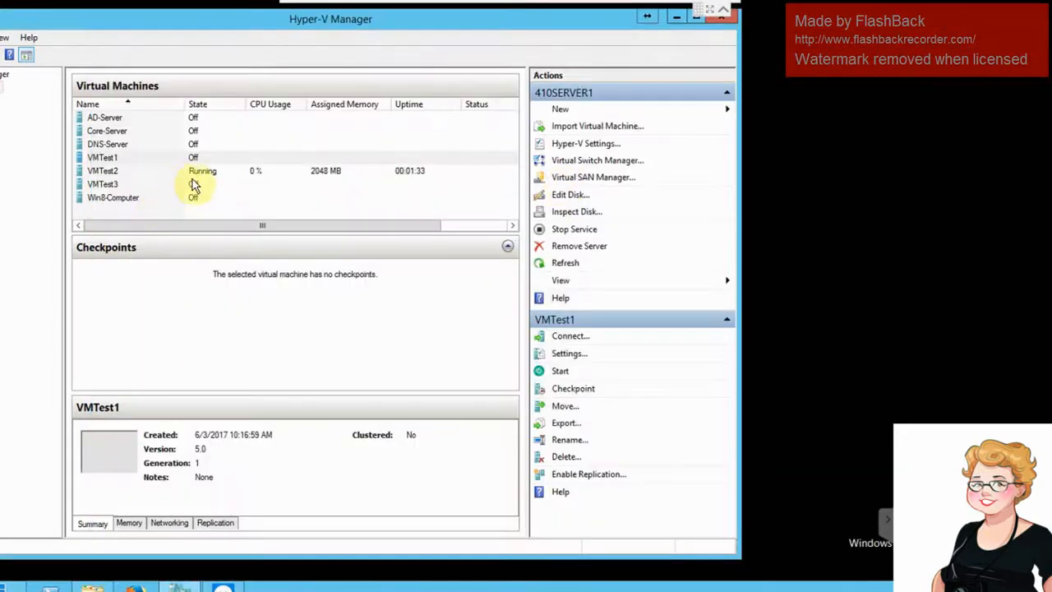
pyautogui.click(194, 172)
pyautogui.click(194, 184)
pyautogui.rightClick(195, 186)
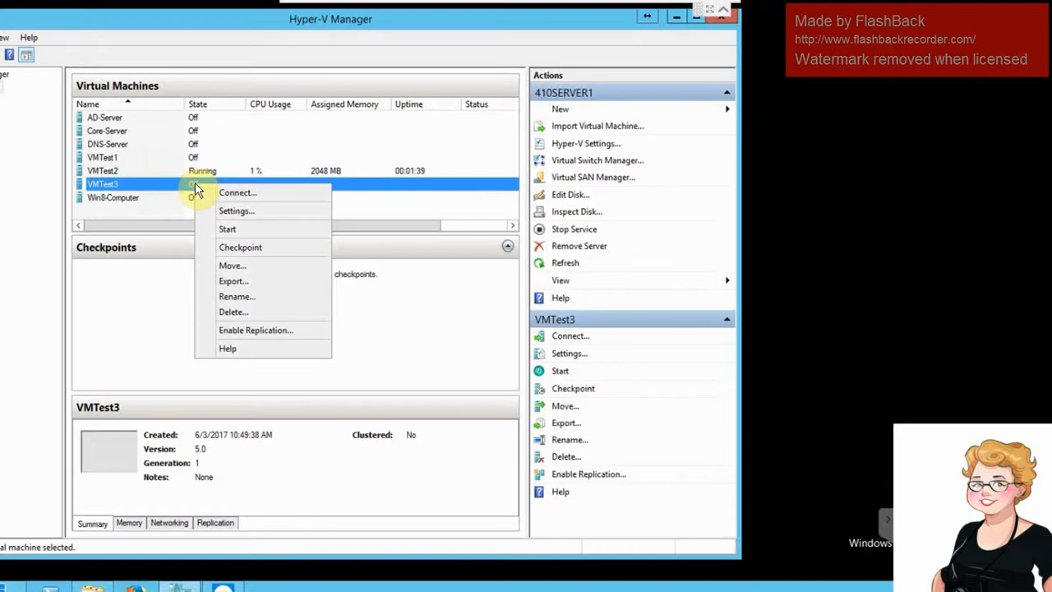
pyautogui.click(236, 192)
pyautogui.click(127, 21)
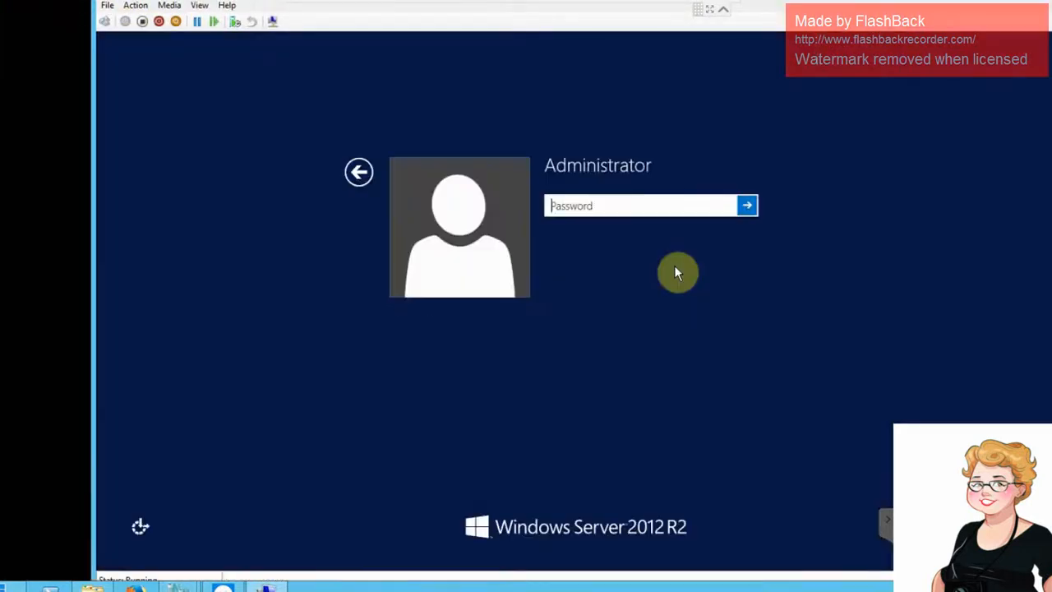
# Sign in to VMTest3 with the Administrator account's password
pyautogui.write('••••••••')
pyautogui.press('Return')
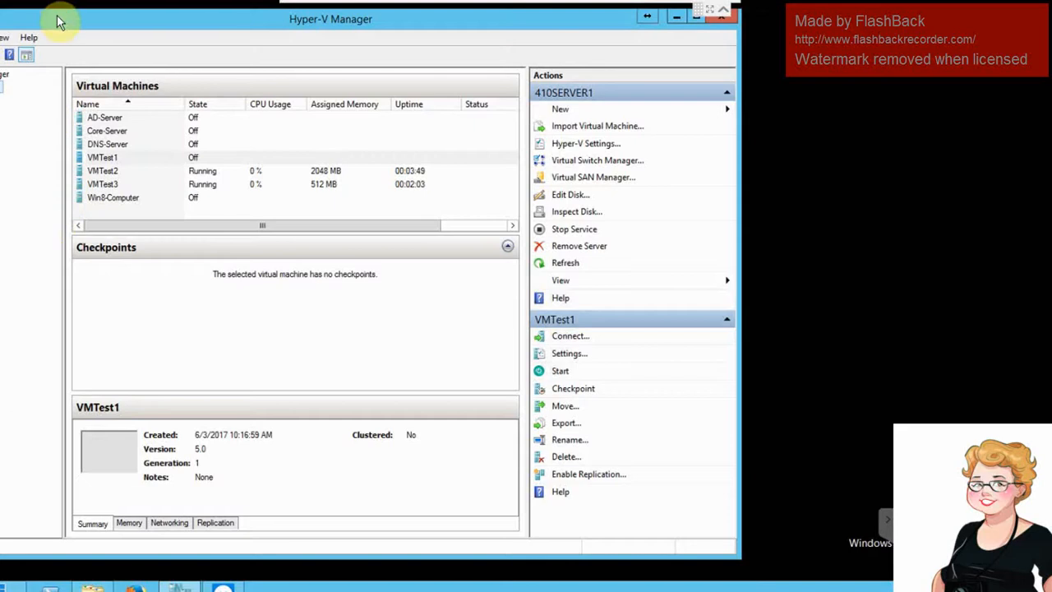
# Move the Hyper-V Manager window aside, switch to File Explorer and open the Store folder on DATA (E:)
pyautogui.moveTo(146, 24); pyautogui.dragTo(215, 36)
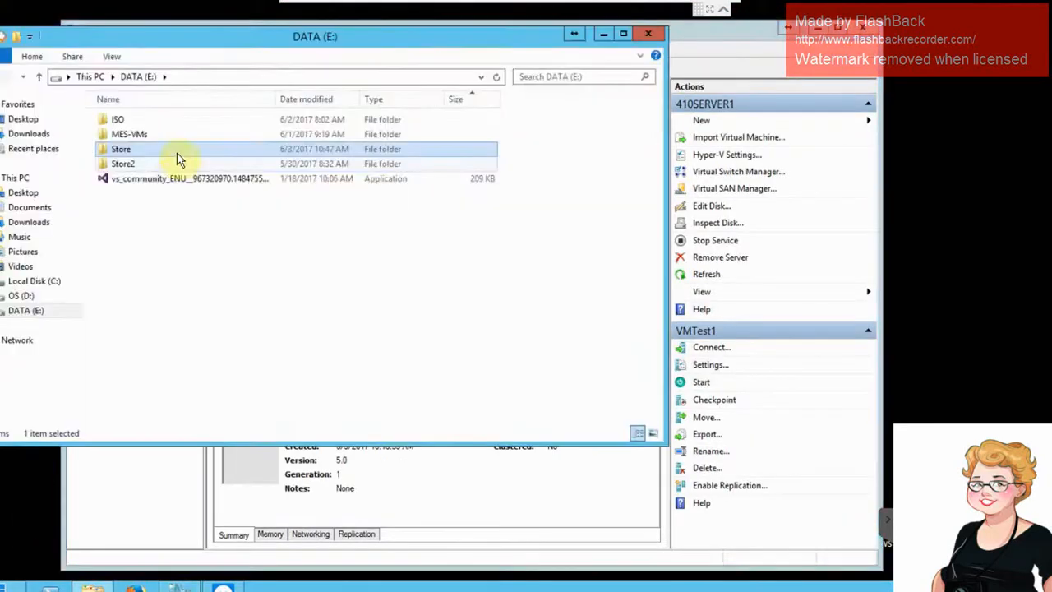
pyautogui.doubleClick(125, 153)
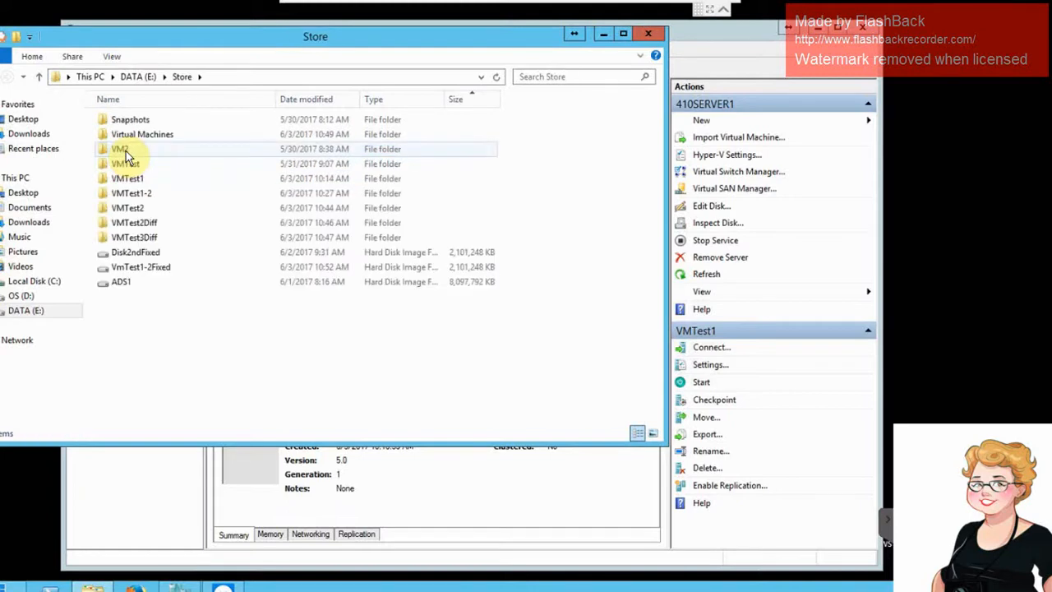